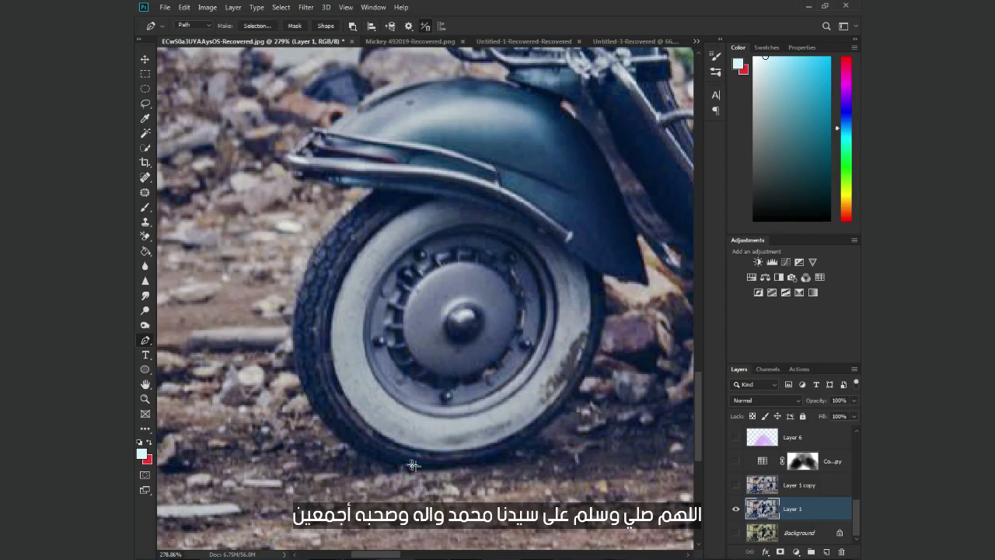
# Step: Trace curved Pen anchors up the rear tyre and along the fender top toward the headlights
pyautogui.moveTo(305, 392); pyautogui.dragTo(288, 330)
pyautogui.moveTo(326, 221); pyautogui.dragTo(377, 194)
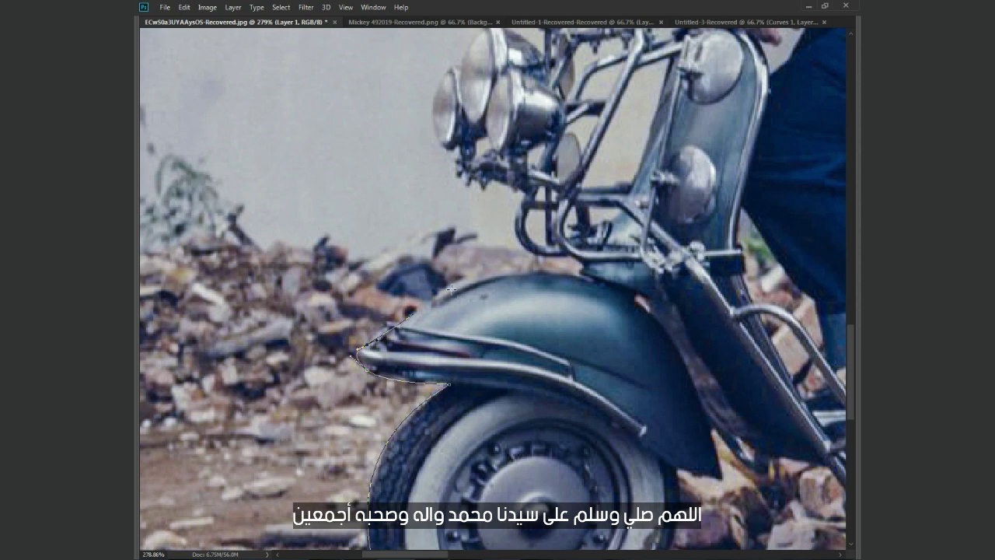
pyautogui.moveTo(457, 283); pyautogui.dragTo(486, 277)
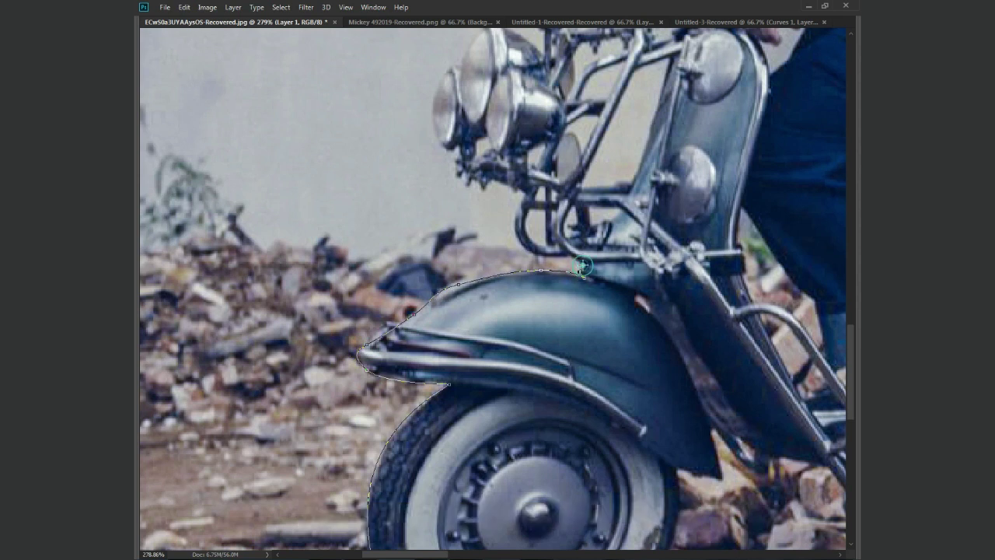
pyautogui.hotkey('ctrl', '+')
pyautogui.hotkey('ctrl', '+')
pyautogui.moveTo(524, 170); pyautogui.dragTo(462, 415)
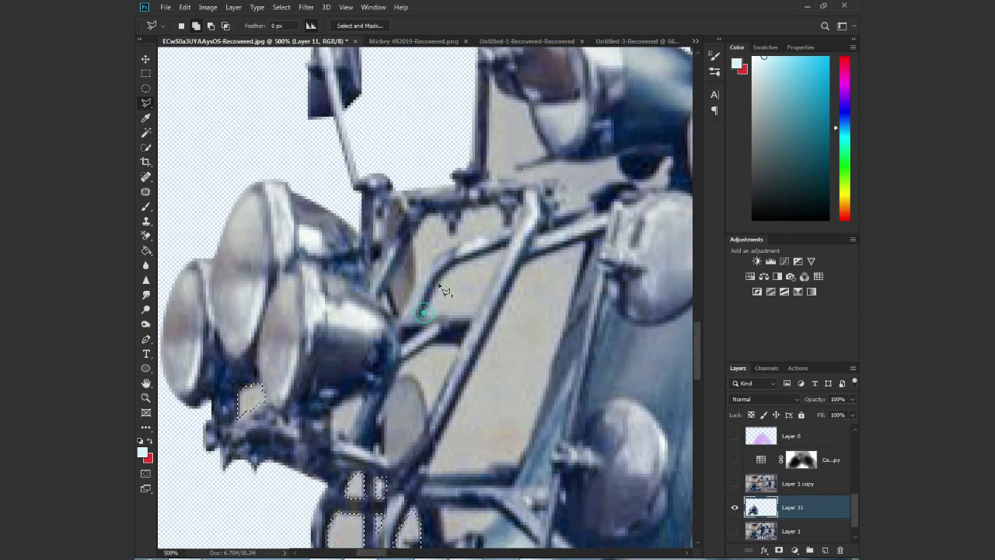
# Step: Select the first background gap in the frame beside the headlights with the Polygonal Lasso
pyautogui.click(447, 263)
pyautogui.click(507, 248)
pyautogui.click(475, 314)
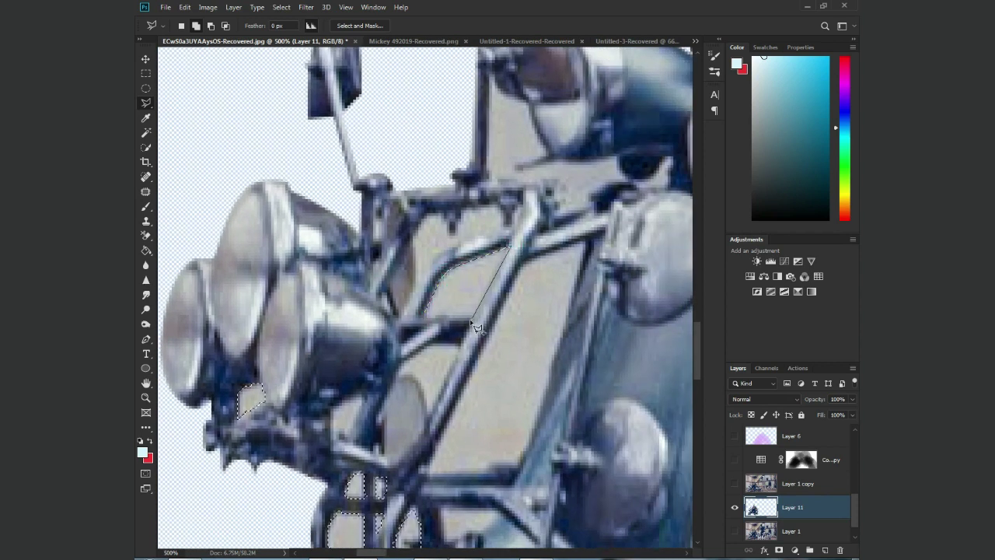
pyautogui.click(425, 312)
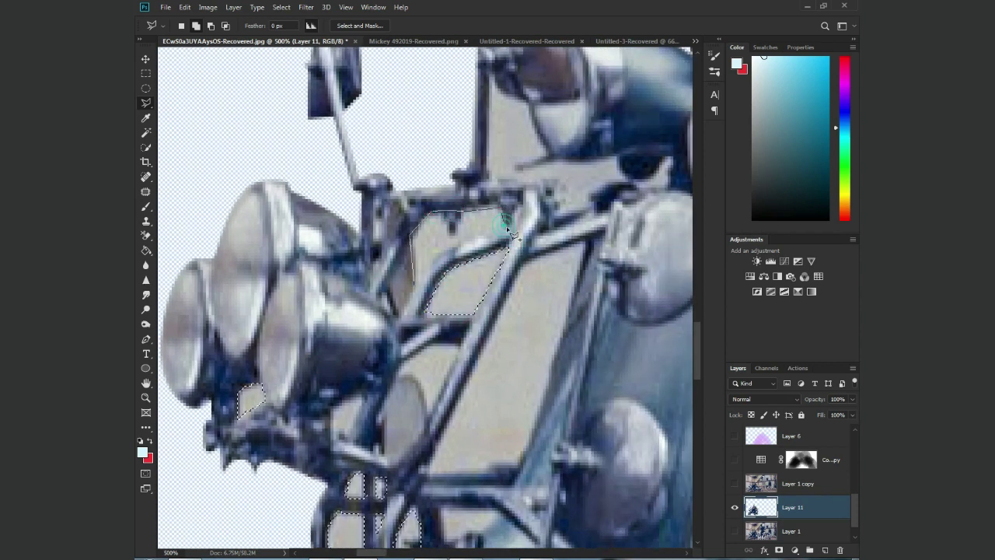
pyautogui.doubleClick(454, 250)
pyautogui.scroll(-3, 480, 279)
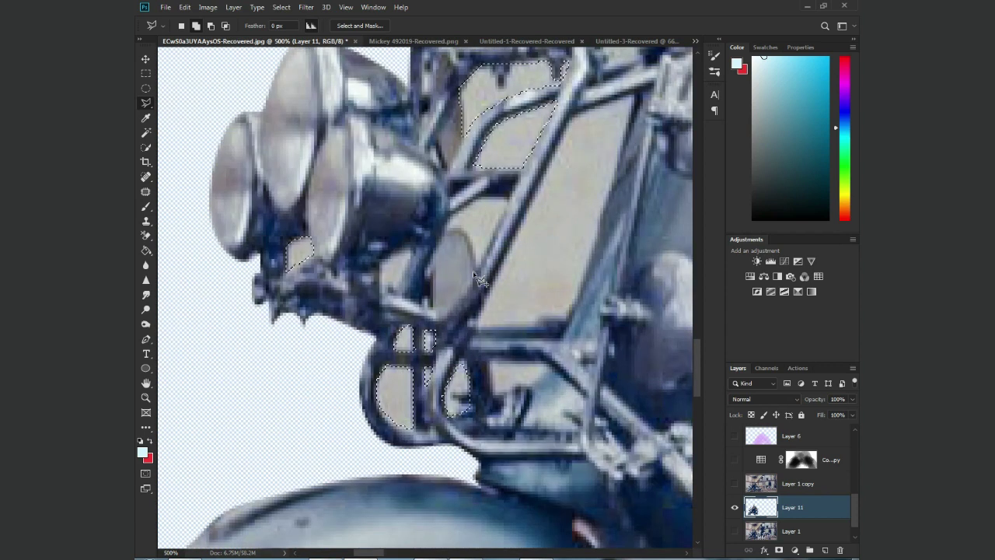
# Step: Add the next frame gap and the small gap beside the headlight to the selection
pyautogui.click(449, 233)
pyautogui.click(508, 201)
pyautogui.click(474, 272)
pyautogui.click(396, 292)
pyautogui.click(409, 250)
pyautogui.click(379, 287)
pyautogui.click(397, 292)
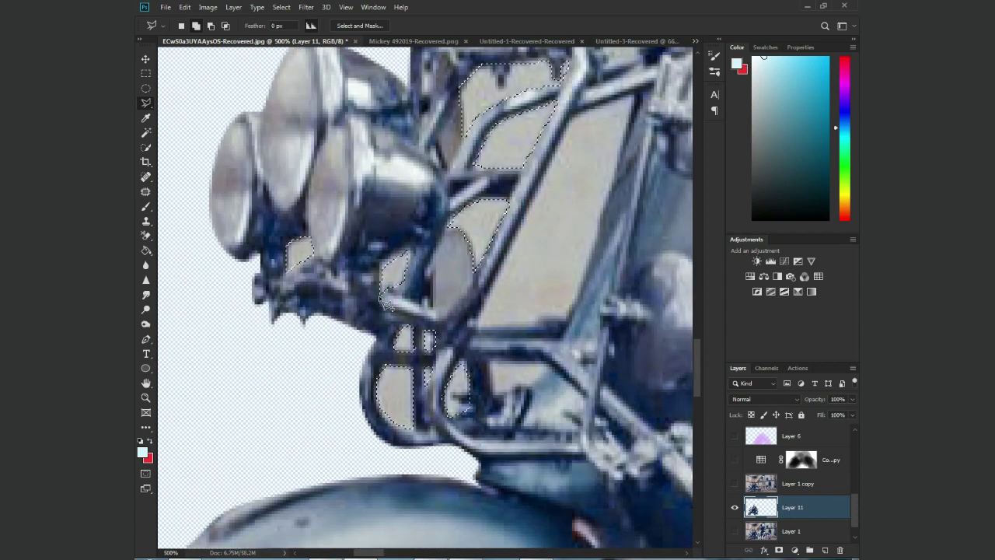
# Step: Outline the last frame gap, then delete all selected background and deselect
pyautogui.click(542, 366)
pyautogui.click(516, 388)
pyautogui.click(488, 393)
pyautogui.click(509, 357)
pyautogui.press('Delete')
pyautogui.hotkey('ctrl', 'd')
# Step: Select the background gap along the handlebar edge near the rider's hand
pyautogui.moveTo(546, 246); pyautogui.dragTo(406, 464)
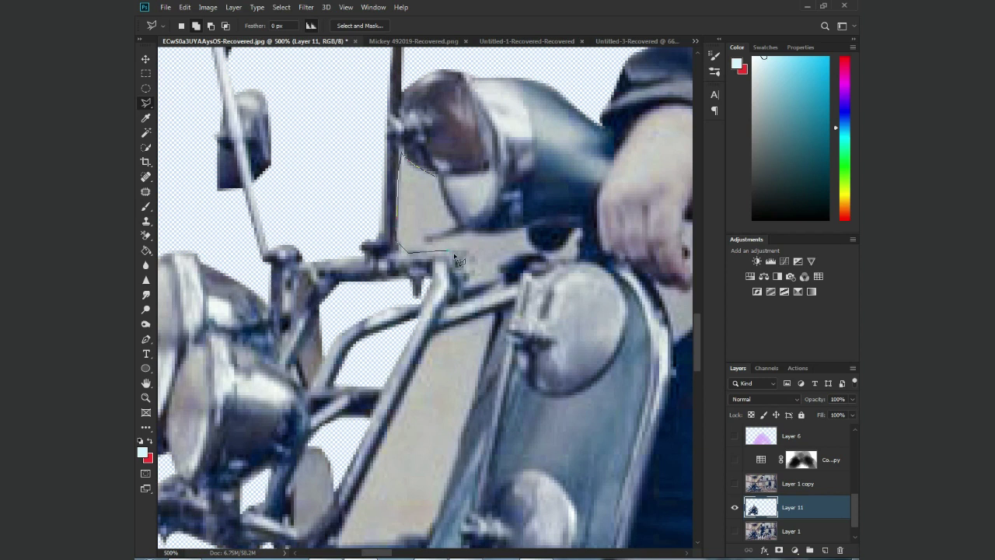
pyautogui.click(554, 261)
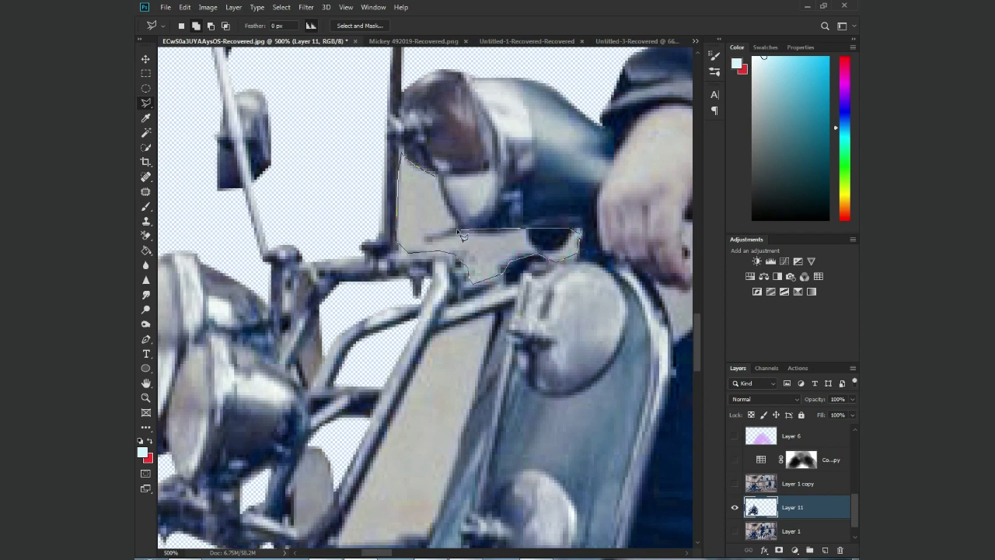
pyautogui.click(402, 154)
pyautogui.scroll(-5, 419, 233)
# Step: Trace a Polygonal Lasso selection around the panel gap in the frame
pyautogui.click(525, 118)
pyautogui.click(460, 138)
pyautogui.click(371, 347)
pyautogui.click(457, 350)
pyautogui.click(487, 272)
pyautogui.click(517, 166)
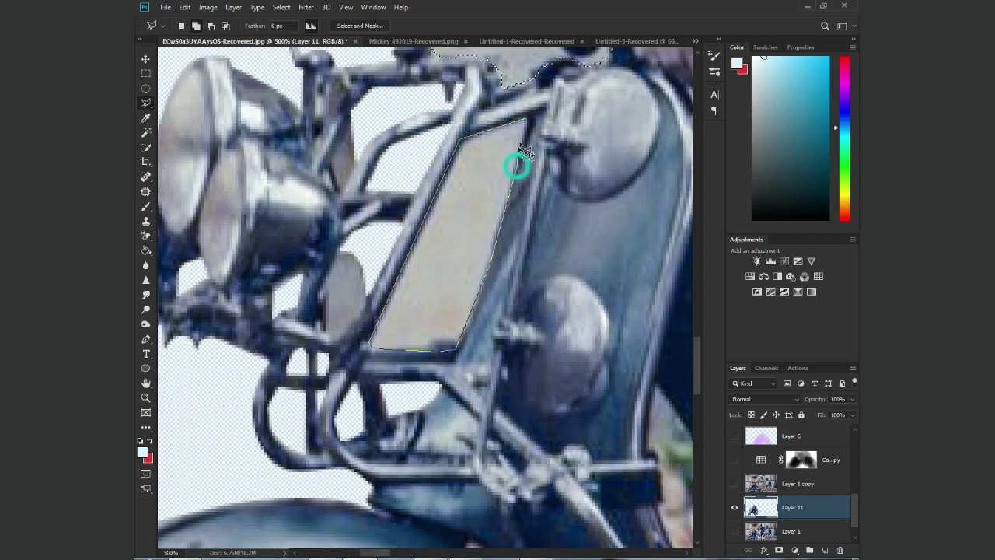
pyautogui.scroll(5, 502, 376)
# Step: Switch from the Polygonal Lasso to the freehand Lasso tool
pyautogui.rightClick(145, 103)
pyautogui.rightClick(146, 103)
pyautogui.click(190, 102)
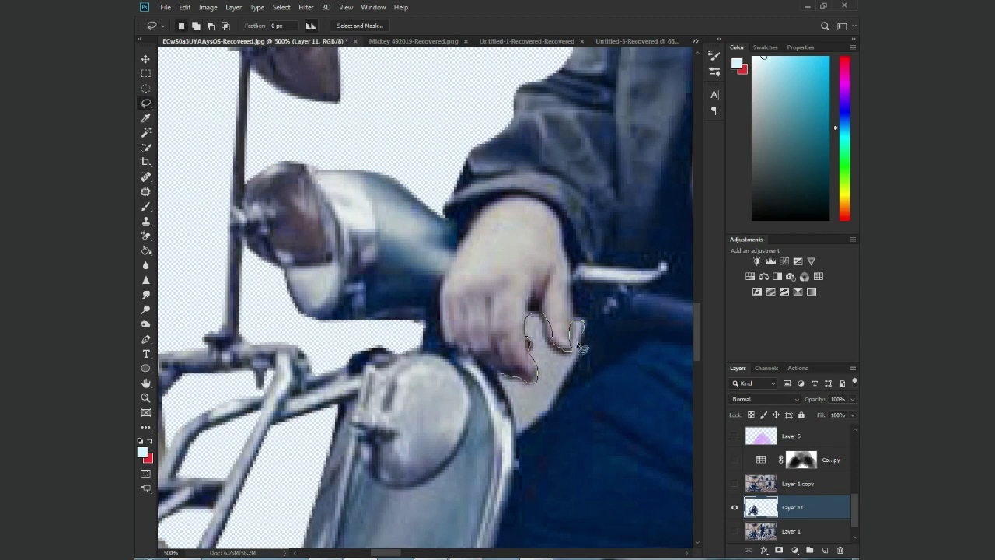
# Step: Lasso and delete the background beside the rider's fingers
pyautogui.moveTo(515, 417); pyautogui.dragTo(568, 359)
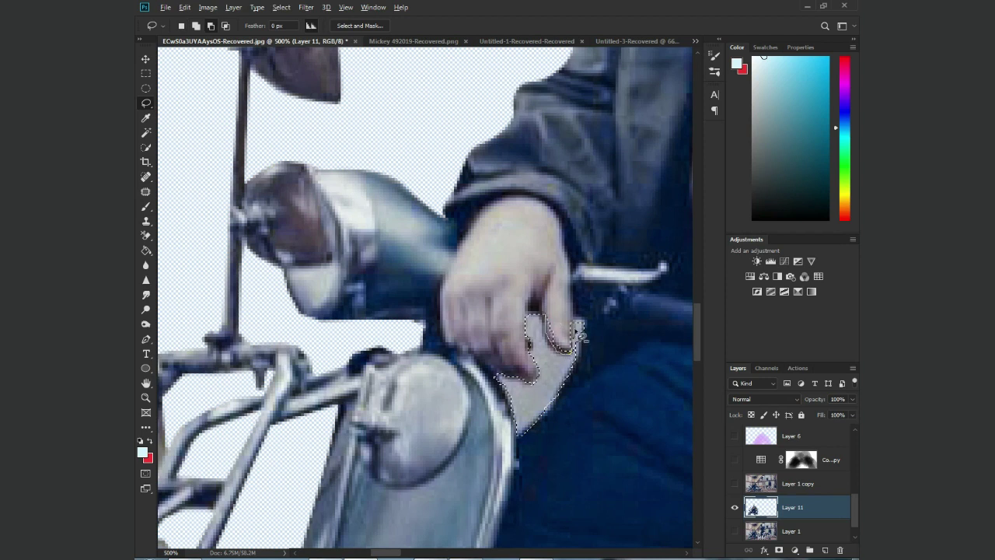
pyautogui.press('Delete')
pyautogui.moveTo(551, 288); pyautogui.dragTo(513, 137)
pyautogui.press('Tab')
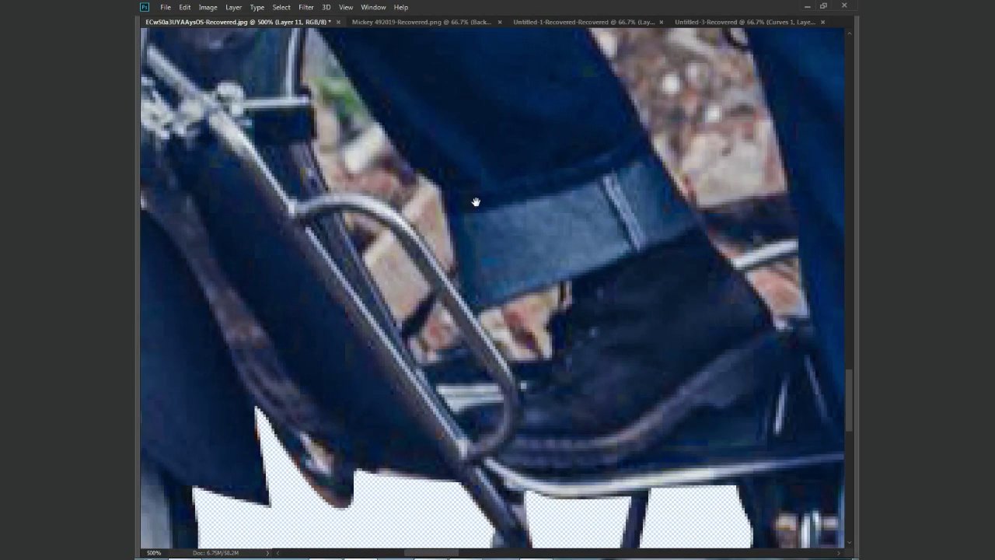
# Step: Trace an outline around the background patch between the rider's legs and the chair bar
pyautogui.moveTo(476, 202); pyautogui.dragTo(513, 314)
pyautogui.click(341, 132)
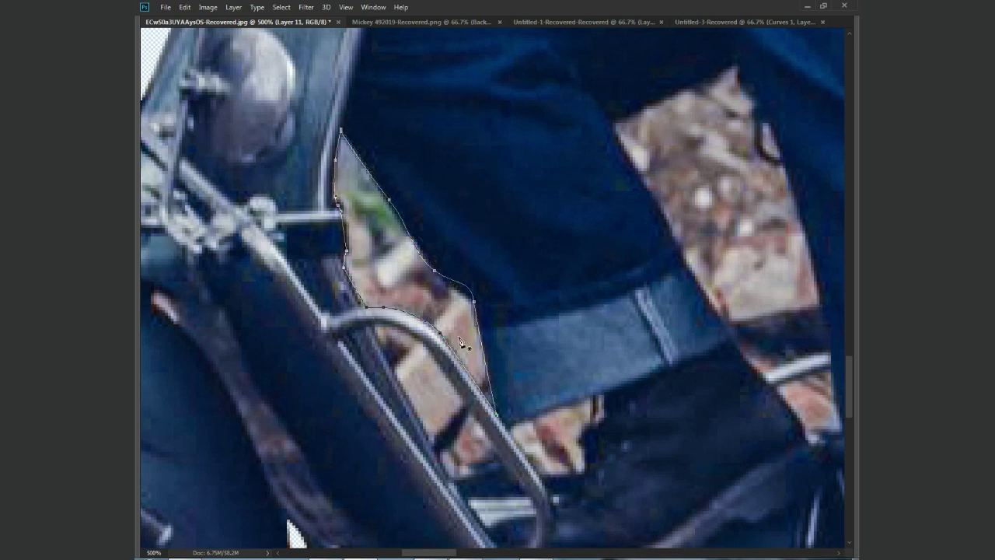
pyautogui.moveTo(460, 342); pyautogui.dragTo(359, 202)
pyautogui.click(420, 337)
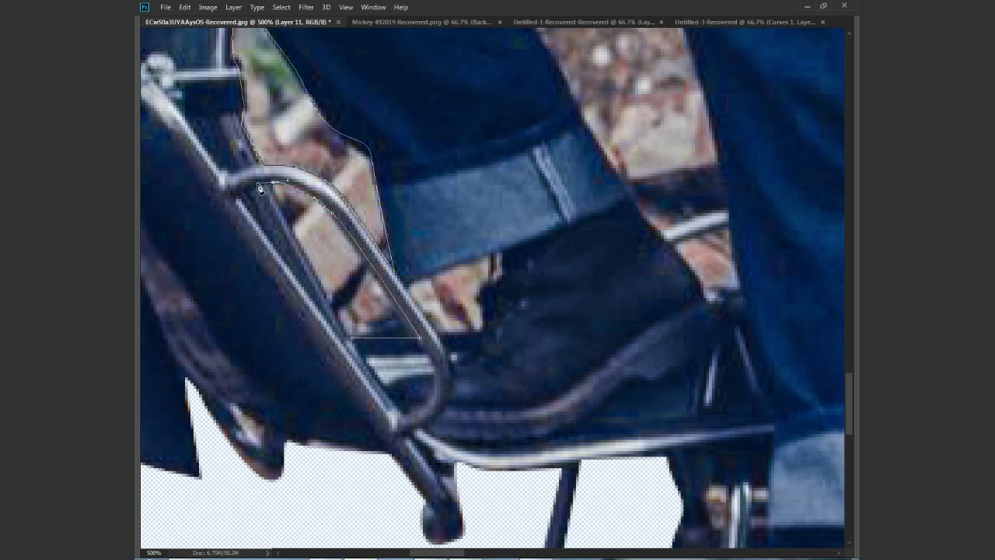
pyautogui.moveTo(561, 331); pyautogui.dragTo(547, 339)
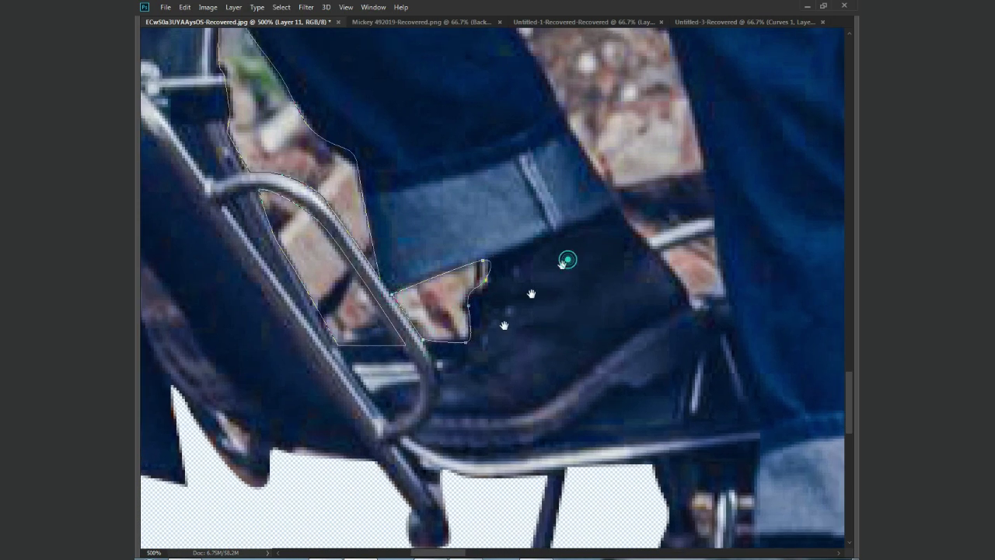
pyautogui.moveTo(567, 260); pyautogui.dragTo(460, 497)
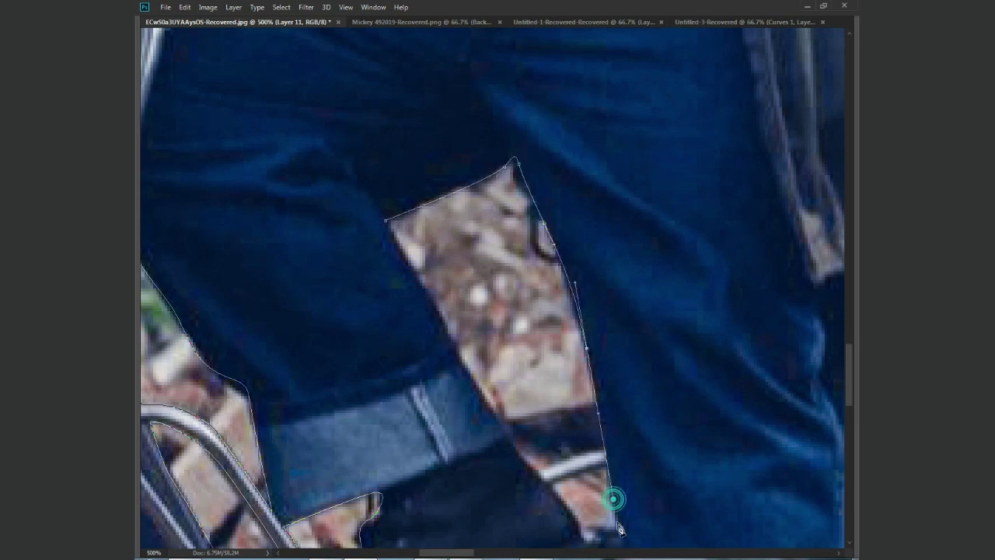
pyautogui.moveTo(613, 498); pyautogui.dragTo(579, 309)
pyautogui.moveTo(453, 184); pyautogui.dragTo(577, 445)
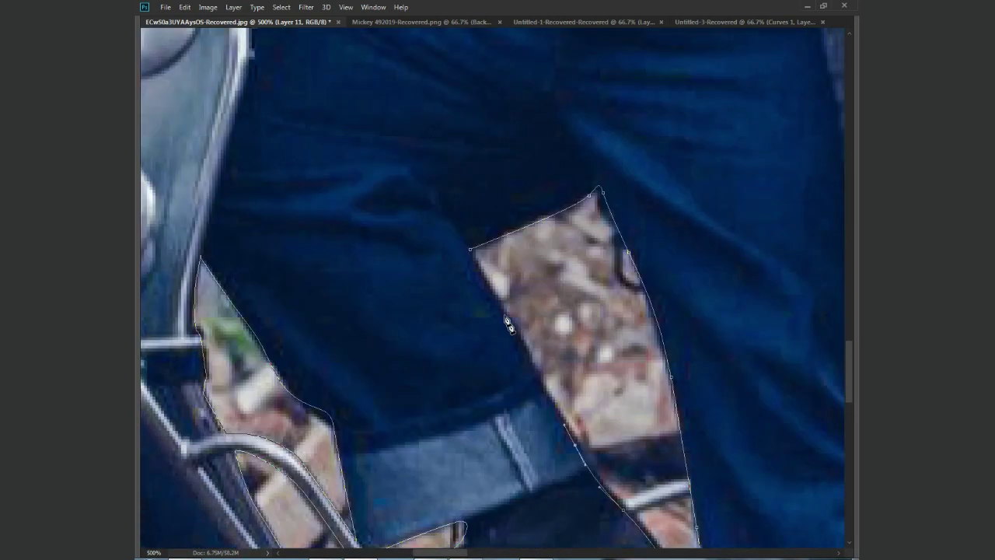
pyautogui.hotkey('ctrl', '-')
pyautogui.hotkey('ctrl', '-')
pyautogui.hotkey('ctrl', '-')
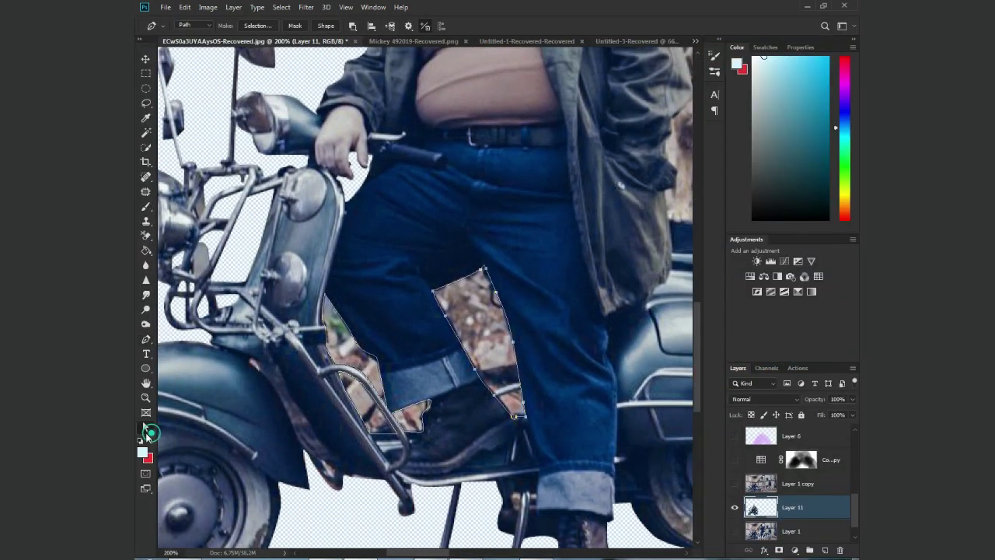
# Step: Turn the traced outline into a selection and delete the background patch between the legs
pyautogui.rightClick(145, 427)
pyautogui.click(202, 437)
pyautogui.rightClick(539, 89)
pyautogui.click(576, 136)
pyautogui.click(553, 148)
pyautogui.press('Delete')
# Step: Lasso and delete the light strip beside the seat, then fit the whole image on screen
pyautogui.moveTo(611, 256)
pyautogui.mouseDown()
pyautogui.moveTo(455, 179)
pyautogui.moveTo(502, 109)
pyautogui.mouseUp()
pyautogui.press('l')
pyautogui.scroll(5, 330, 222)
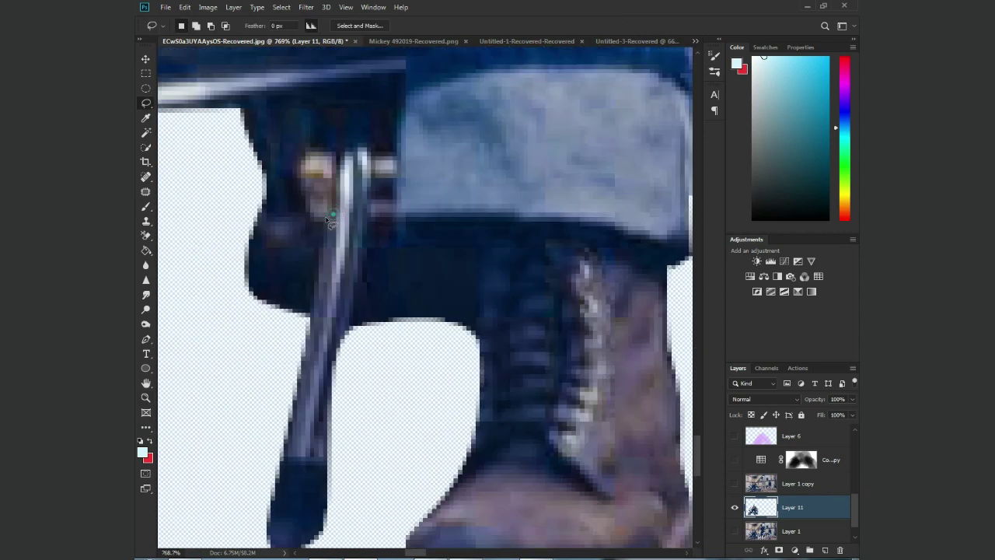
pyautogui.click(373, 153)
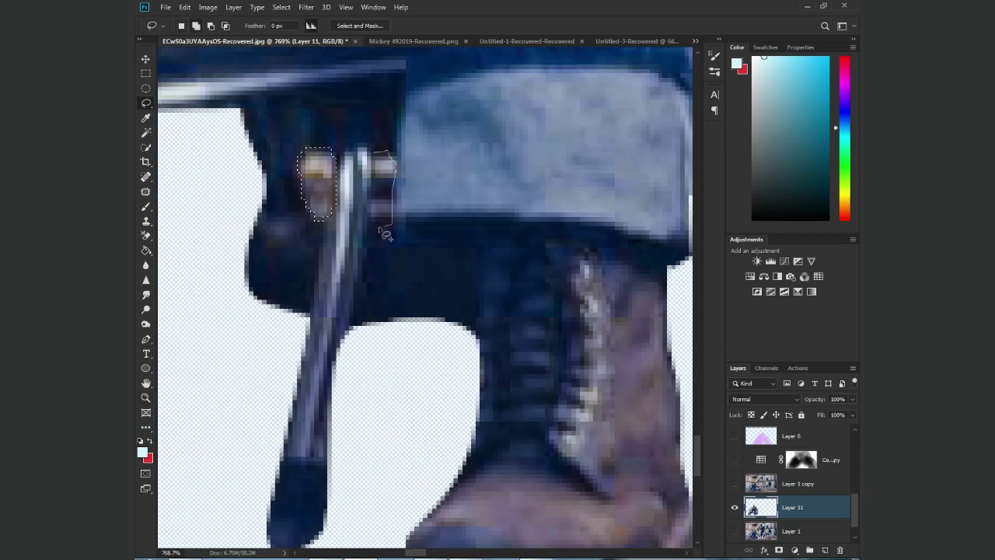
pyautogui.scroll(-3, 373, 215)
pyautogui.moveTo(387, 211)
pyautogui.mouseDown()
pyautogui.moveTo(341, 348)
pyautogui.moveTo(490, 391)
pyautogui.moveTo(424, 324)
pyautogui.mouseUp()
pyautogui.moveTo(476, 451); pyautogui.dragTo(435, 400)
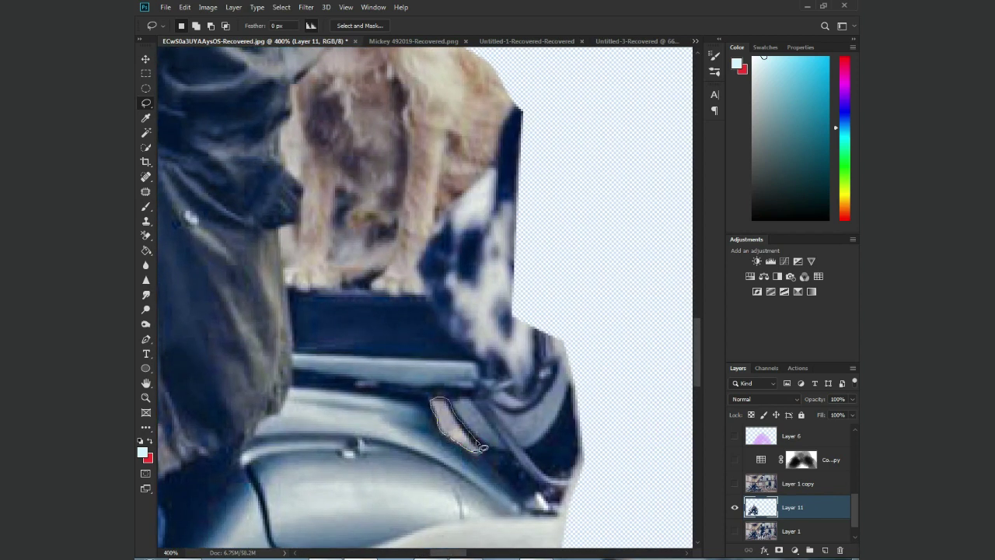
pyautogui.scroll(3, 419, 381)
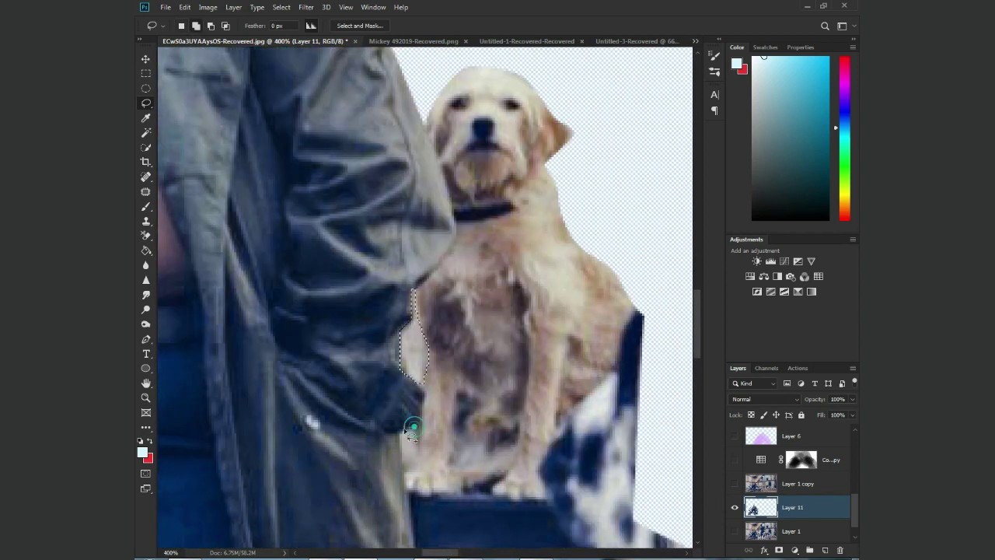
pyautogui.press('Delete')
pyautogui.hotkey('ctrl', '0')
# Step: Show the lower layers, move Layer 11 above Layer 1 copy and shift the scooter left
pyautogui.press('v')
pyautogui.keyDown('alt'); pyautogui.click(734, 506); pyautogui.keyUp('alt')
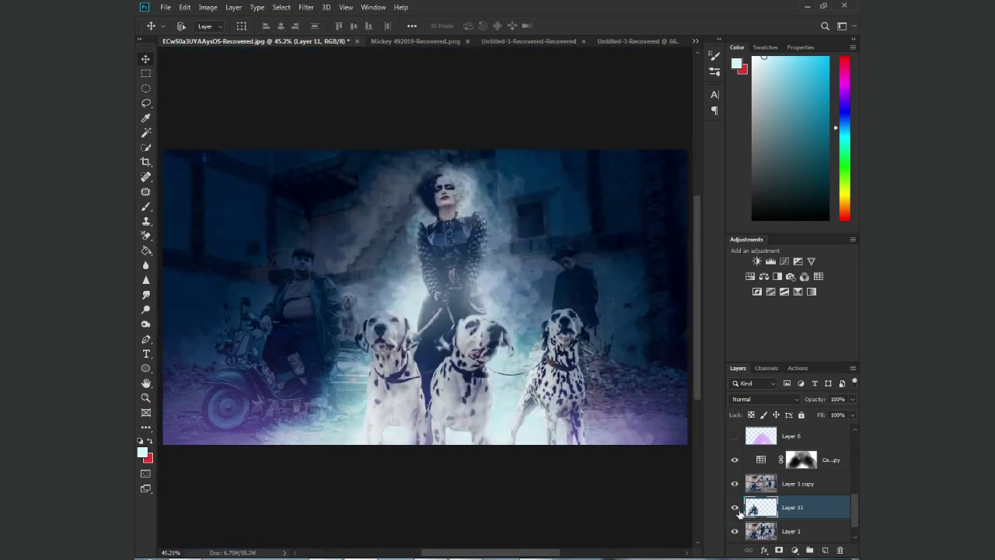
pyautogui.moveTo(799, 507); pyautogui.dragTo(799, 483)
pyautogui.moveTo(618, 449); pyautogui.dragTo(410, 449)
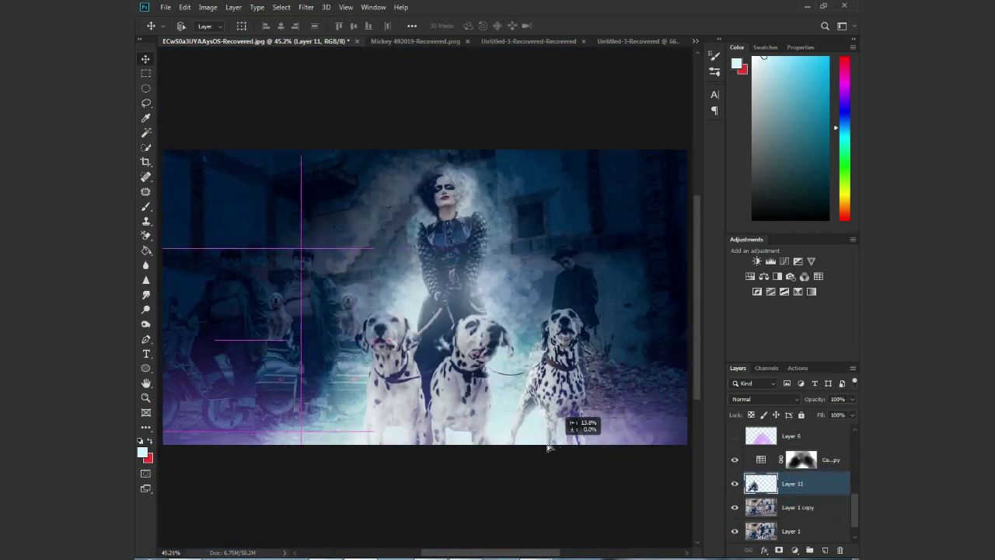
# Step: Expand the scooter cut-out's selection, fill it on Layer 1 copy, and reposition the scooter
pyautogui.keyDown('ctrl'); pyautogui.click(752, 484); pyautogui.keyUp('ctrl')
pyautogui.click(801, 507)
pyautogui.click(281, 7)
pyautogui.click(439, 189)
pyautogui.press('Return')
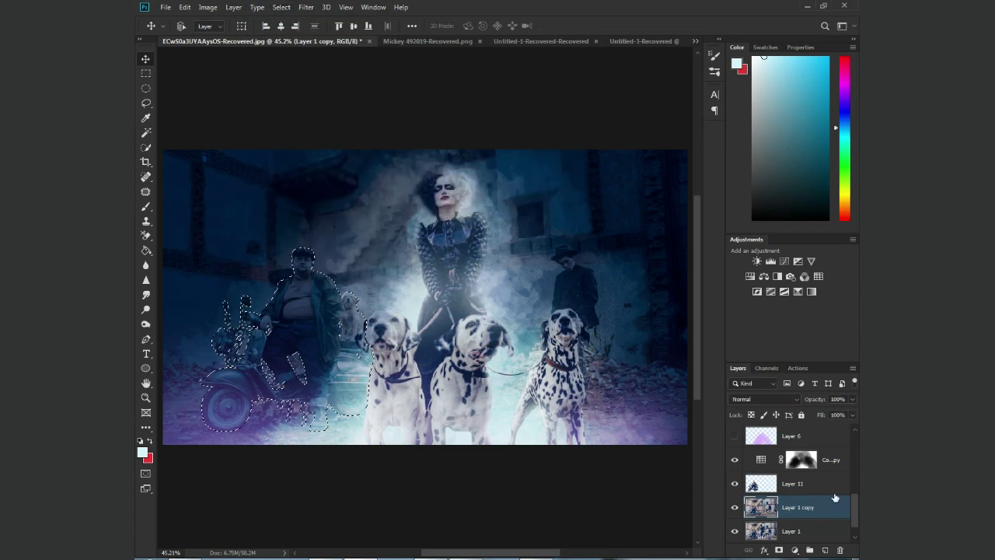
pyautogui.click(185, 7)
pyautogui.click(282, 185)
pyautogui.click(701, 237)
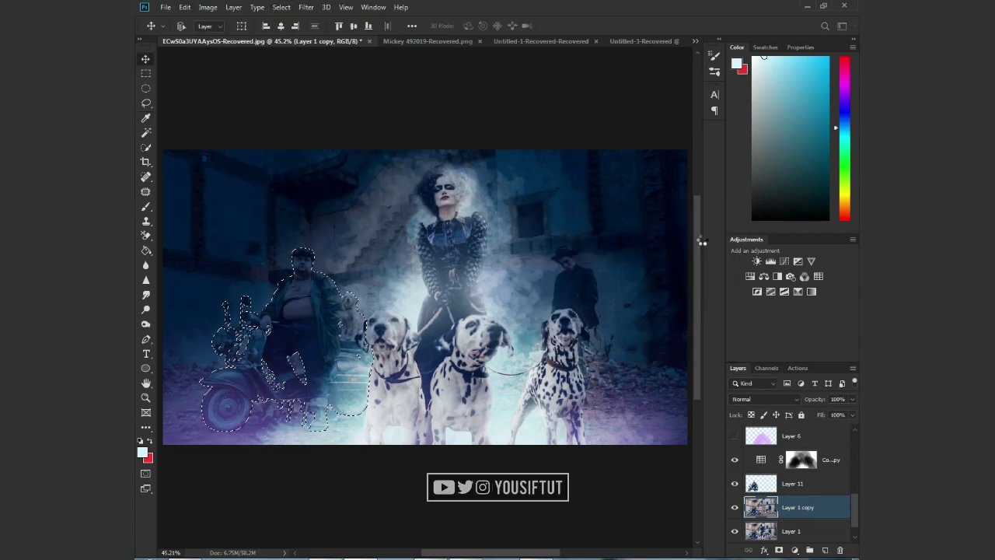
pyautogui.hotkey('ctrl', 'd')
pyautogui.moveTo(435, 421)
pyautogui.mouseDown()
pyautogui.moveTo(463, 420)
pyautogui.moveTo(314, 410)
pyautogui.mouseUp()
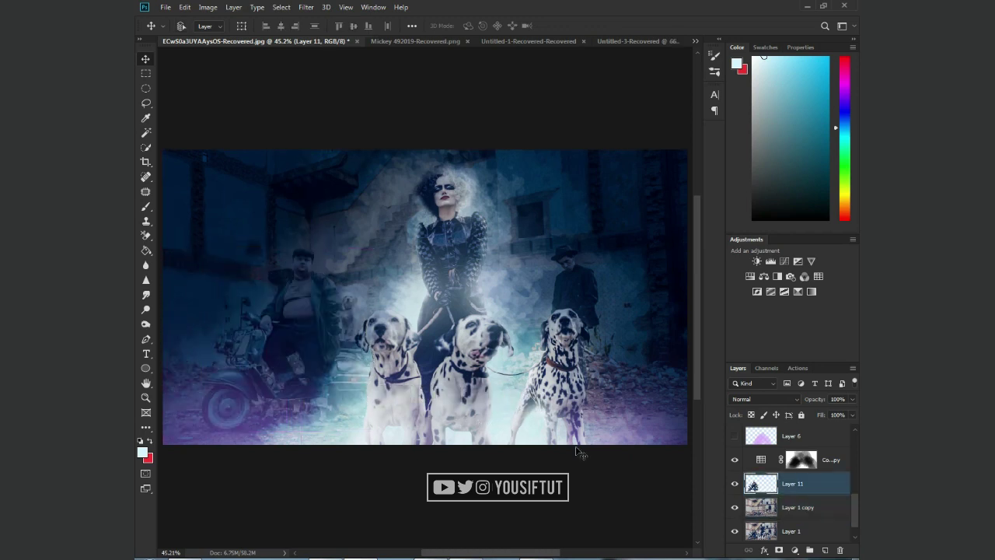
# Step: Hide Color Lookup 1 copy and add a new Color Lookup layer using Moonlight.3DL
pyautogui.click(801, 459)
pyautogui.click(735, 460)
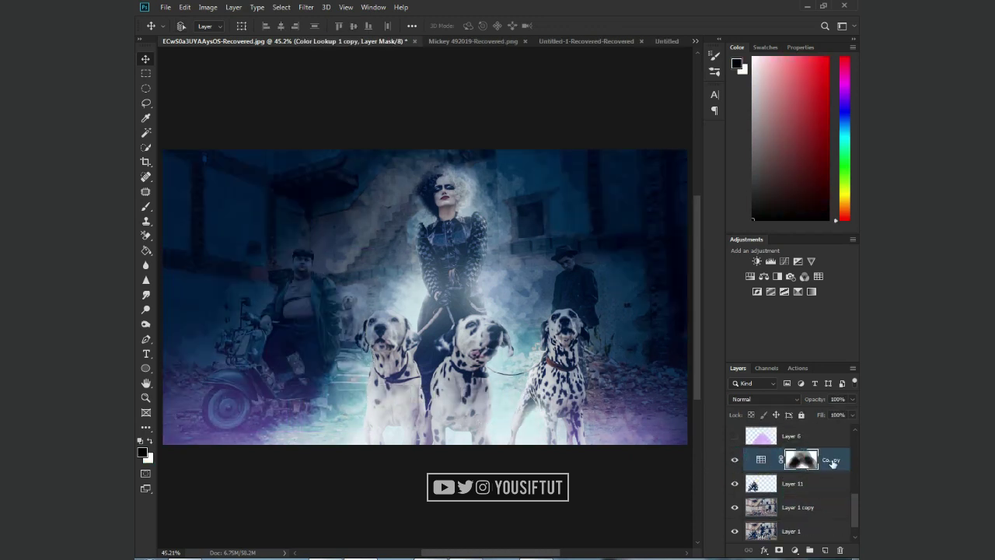
pyautogui.click(800, 507)
pyautogui.click(817, 276)
pyautogui.click(810, 82)
pyautogui.click(738, 367)
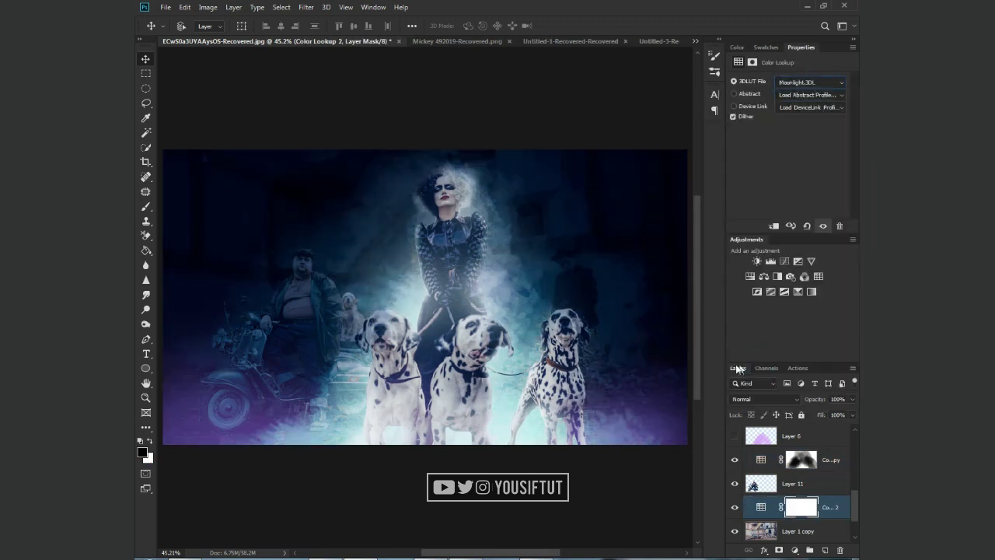
# Step: Paint black on the Color Lookup 1 copy mask around the man's head
pyautogui.click(800, 459)
pyautogui.press('b')
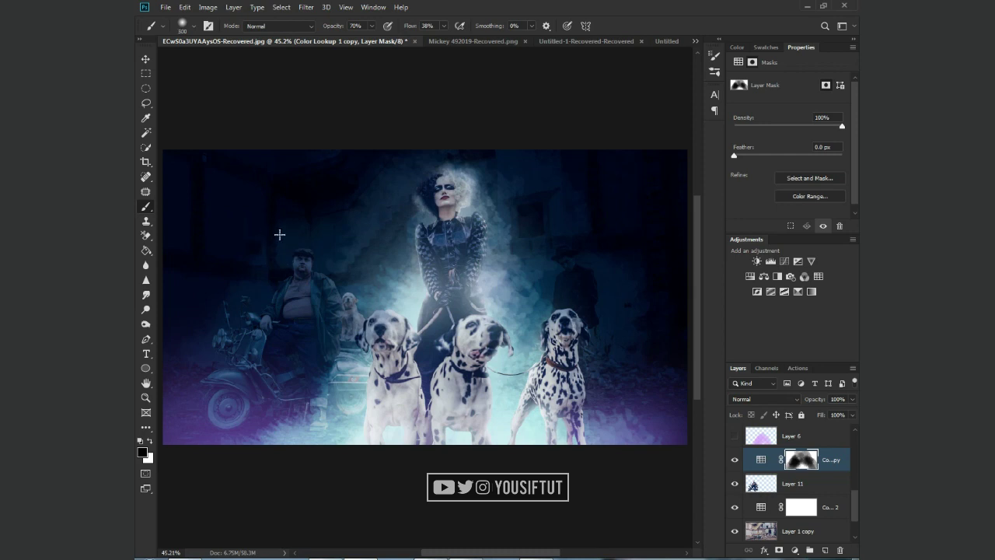
pyautogui.moveTo(288, 280); pyautogui.dragTo(313, 315)
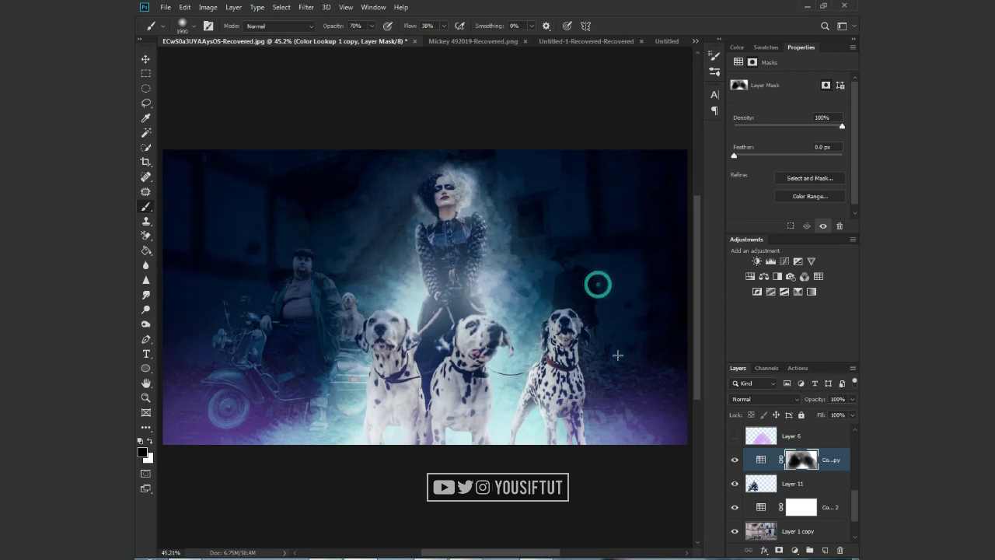
# Step: Add a new Layer 12 in Linear Dodge (Add) mode with a soft 300 px brush
pyautogui.click(826, 506)
pyautogui.click(801, 531)
pyautogui.click(825, 549)
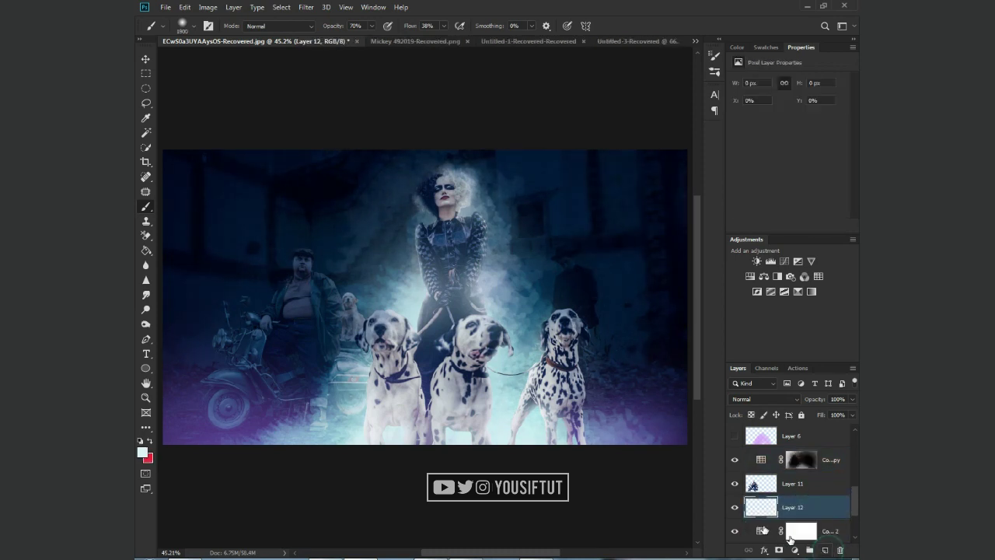
pyautogui.rightClick(338, 287)
pyautogui.doubleClick(387, 416)
pyautogui.click(736, 48)
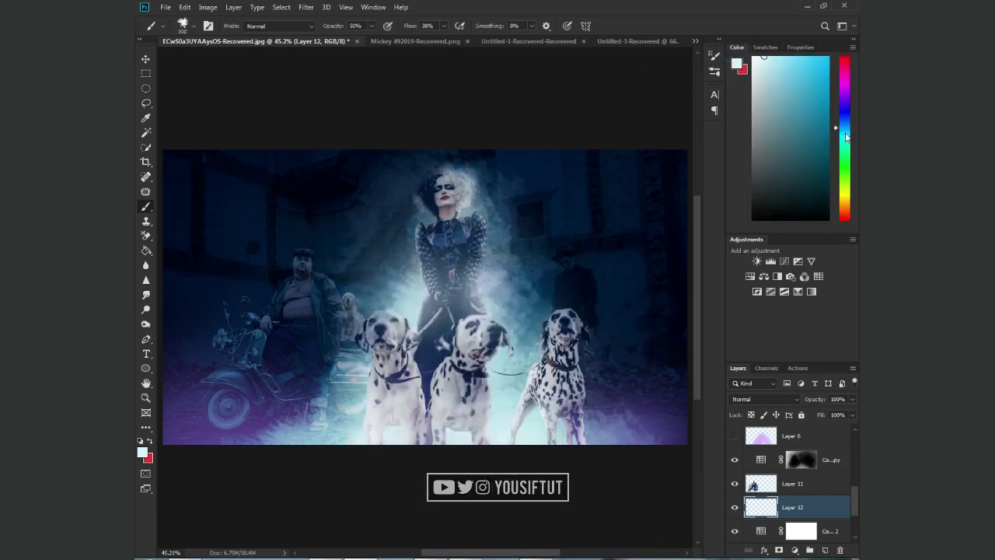
pyautogui.moveTo(839, 130); pyautogui.dragTo(839, 97)
pyautogui.click(765, 399)
pyautogui.click(761, 386)
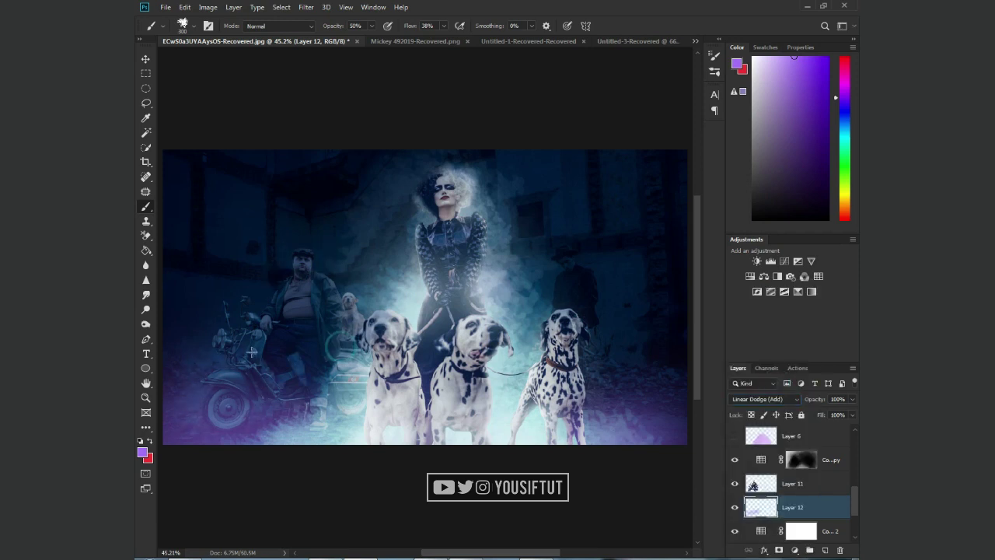
# Step: Paint a faint light-blue glow over the scooter on Layer 12
pyautogui.moveTo(252, 311); pyautogui.dragTo(345, 331)
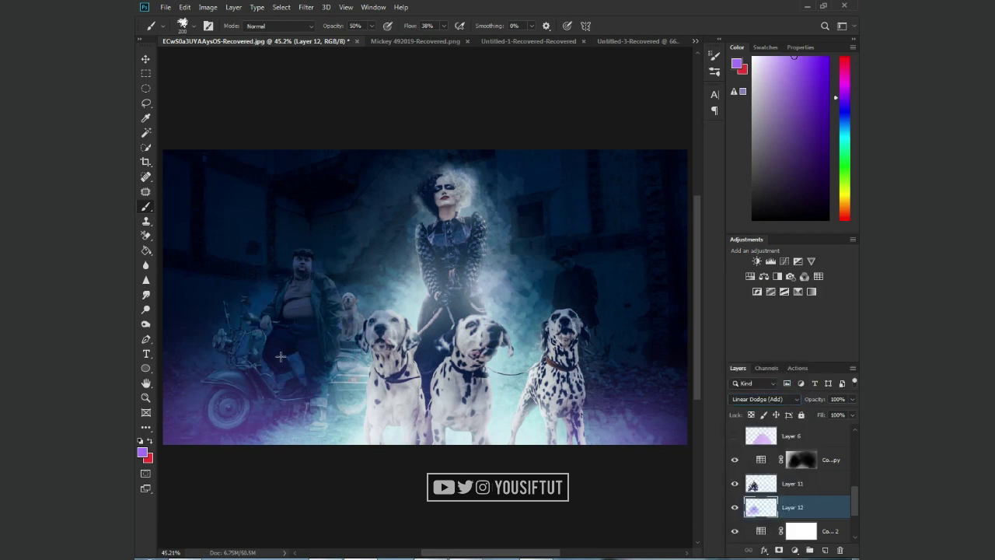
pyautogui.hotkey('ctrl', 'z')
pyautogui.click(845, 125)
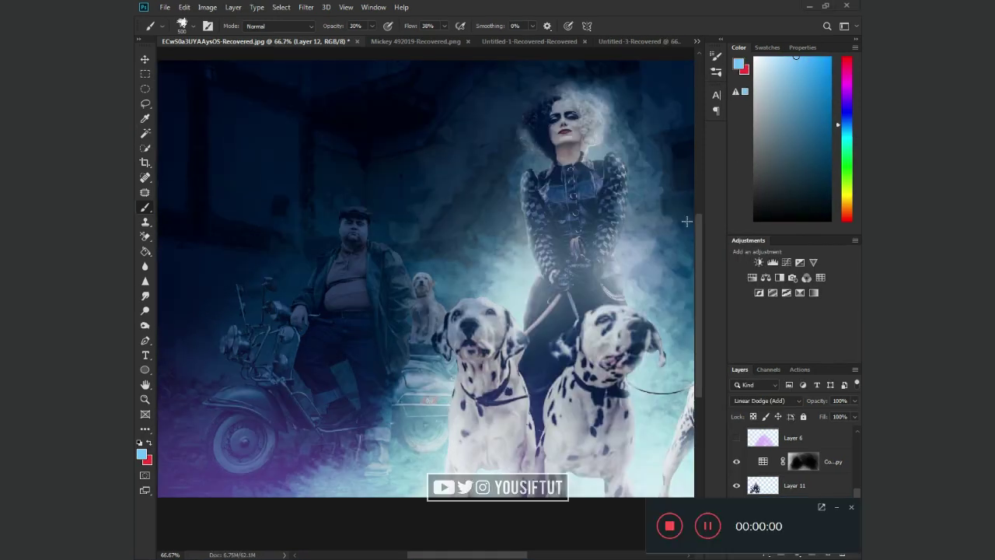
pyautogui.click(837, 507)
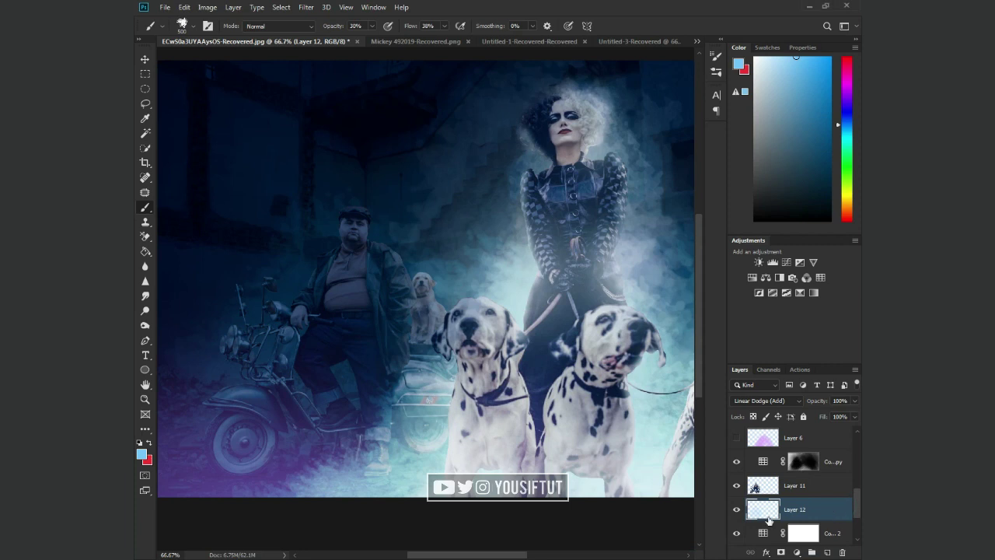
pyautogui.hotkey('shift', 'b')
pyautogui.hotkey('shift', 'b')
pyautogui.hotkey('shift', 'b')
pyautogui.hotkey('shift', 'b')
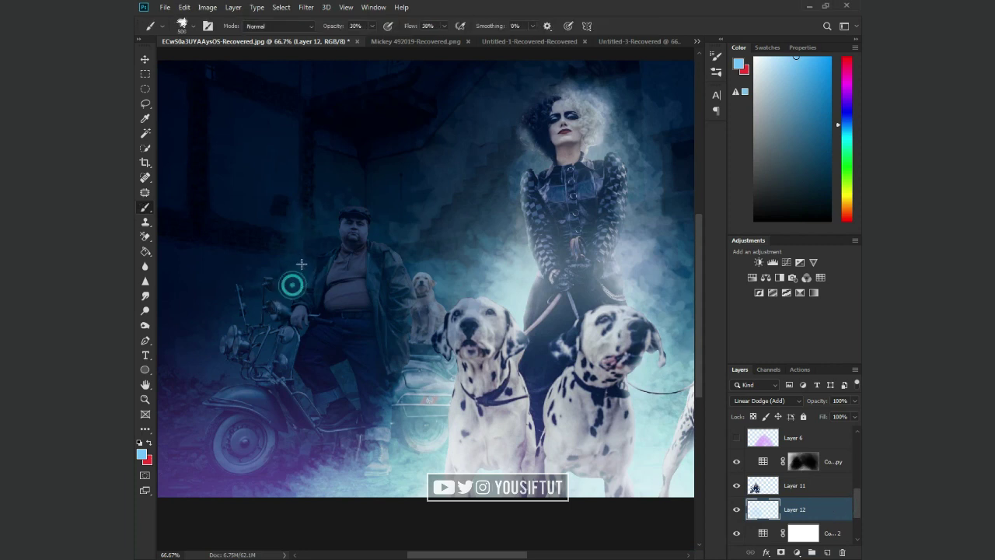
pyautogui.moveTo(346, 450); pyautogui.dragTo(264, 444)
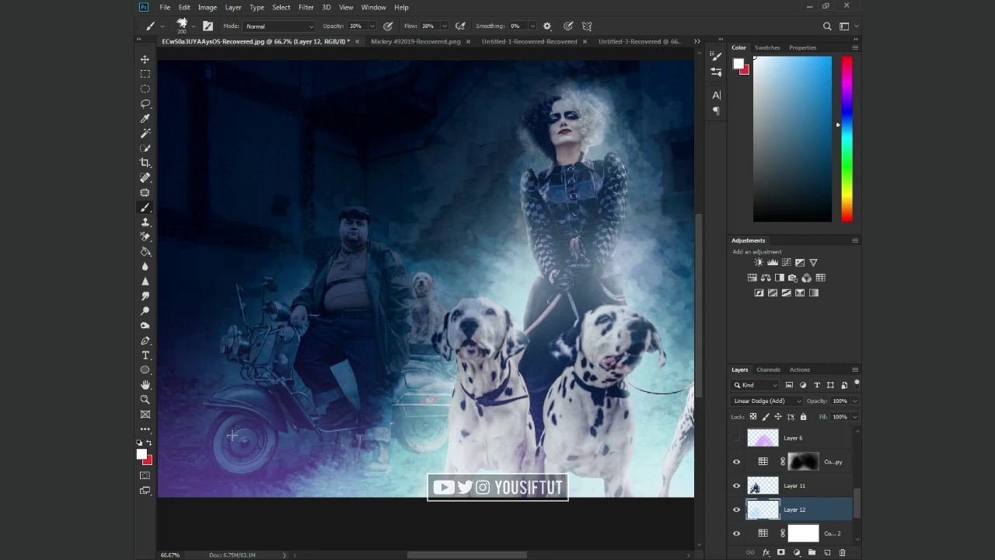
# Step: Brush soft fog around the woman's hair with a soft round brush
pyautogui.rightClick(383, 293)
pyautogui.click(422, 362)
pyautogui.click(367, 244)
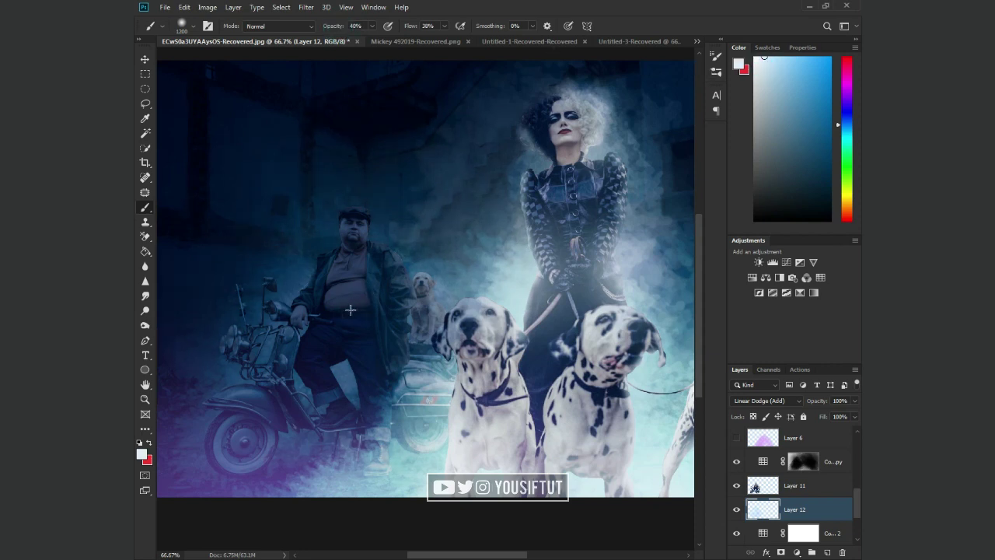
pyautogui.moveTo(475, 278); pyautogui.dragTo(497, 171)
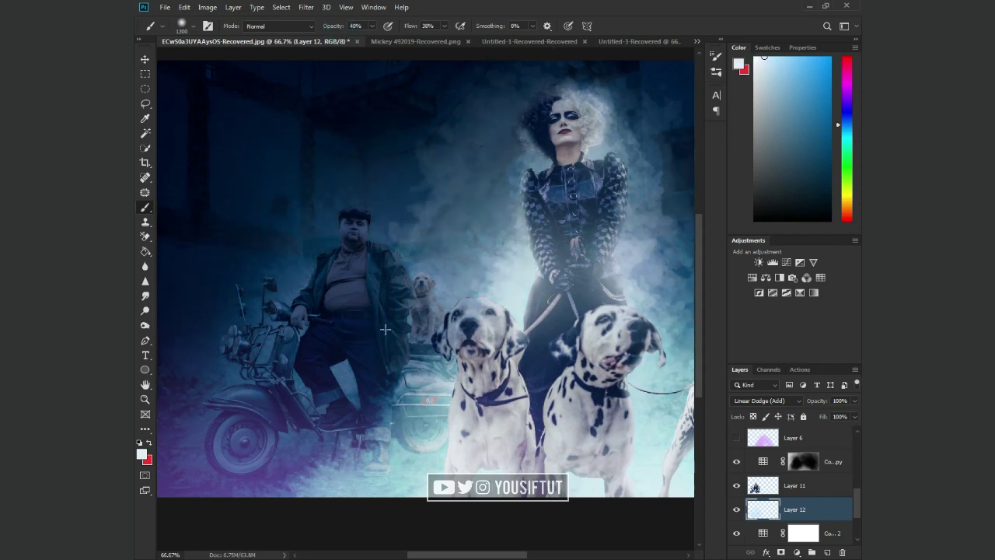
pyautogui.press('z')
pyautogui.moveTo(385, 329); pyautogui.dragTo(334, 297)
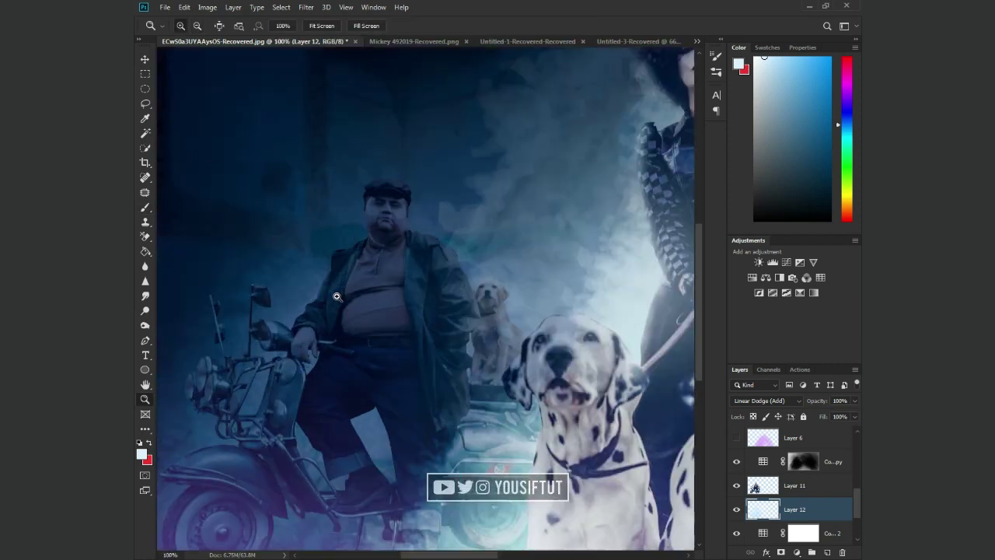
# Step: Load Layer 11's man and scooter as a selection and target the Color Lookup 1 mask in white
pyautogui.click(736, 461)
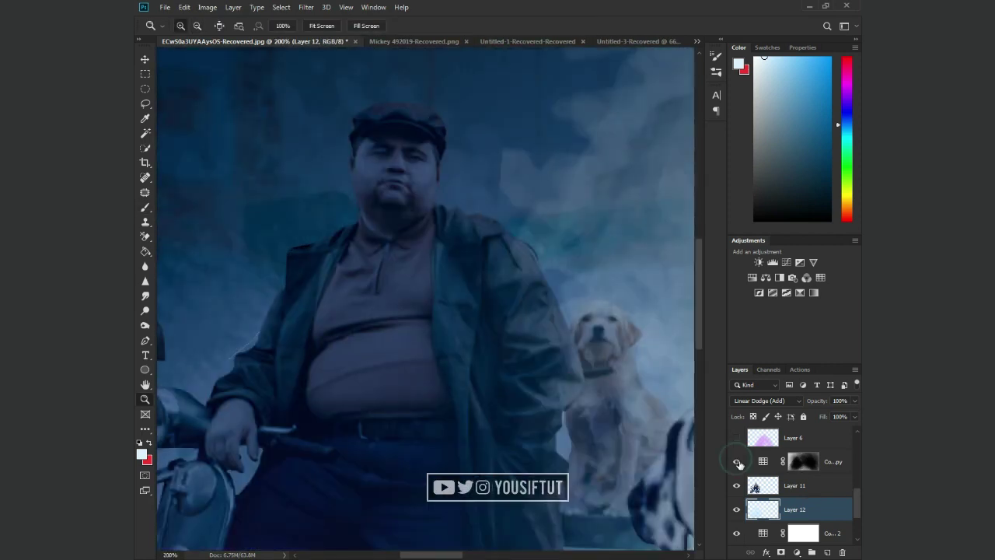
pyautogui.click(758, 486)
pyautogui.keyDown('ctrl'); pyautogui.click(757, 486); pyautogui.keyUp('ctrl')
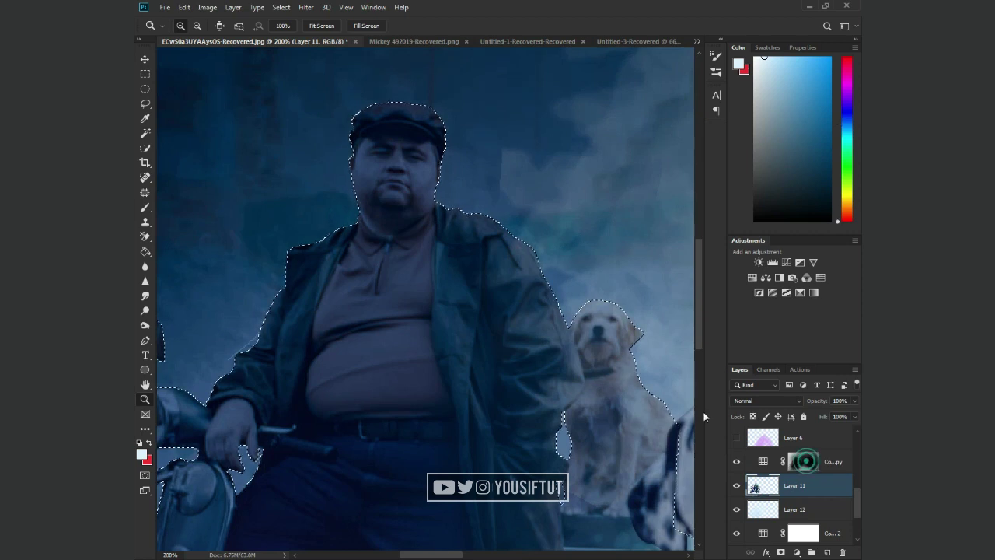
pyautogui.click(803, 461)
pyautogui.press('d')
pyautogui.press('b')
pyautogui.click(416, 137)
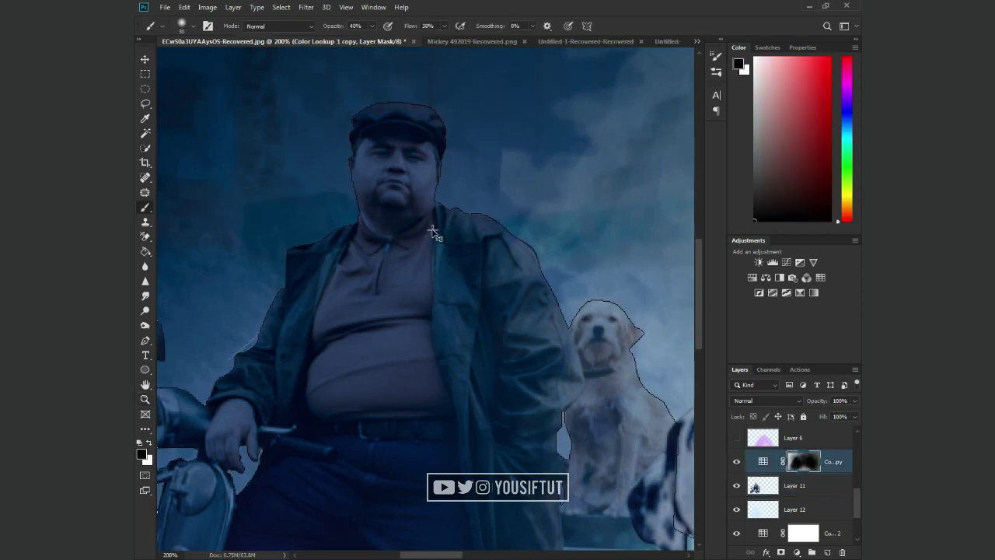
pyautogui.press('x')
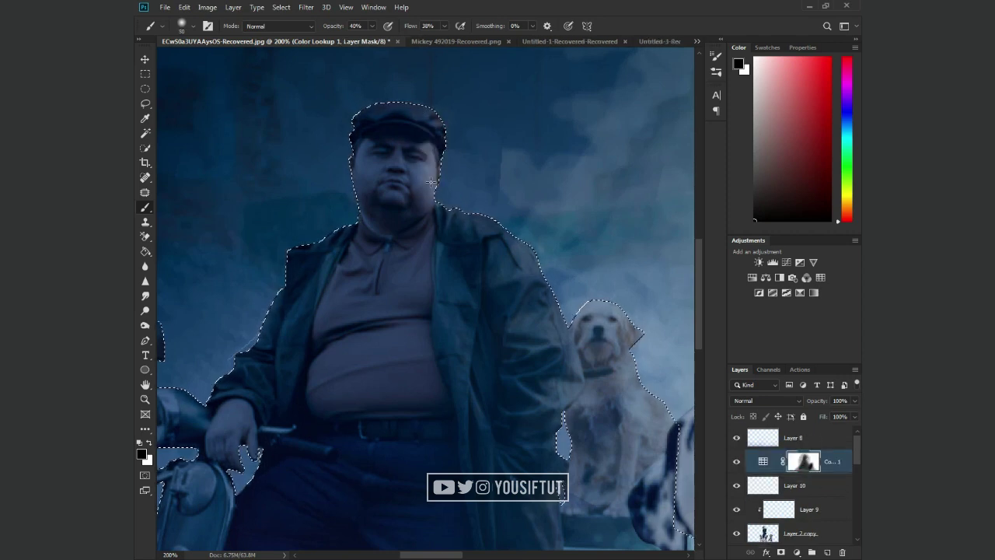
# Step: Paint white at 20% opacity over the man's belly to ease the blue grade
pyautogui.moveTo(505, 200); pyautogui.dragTo(435, 156)
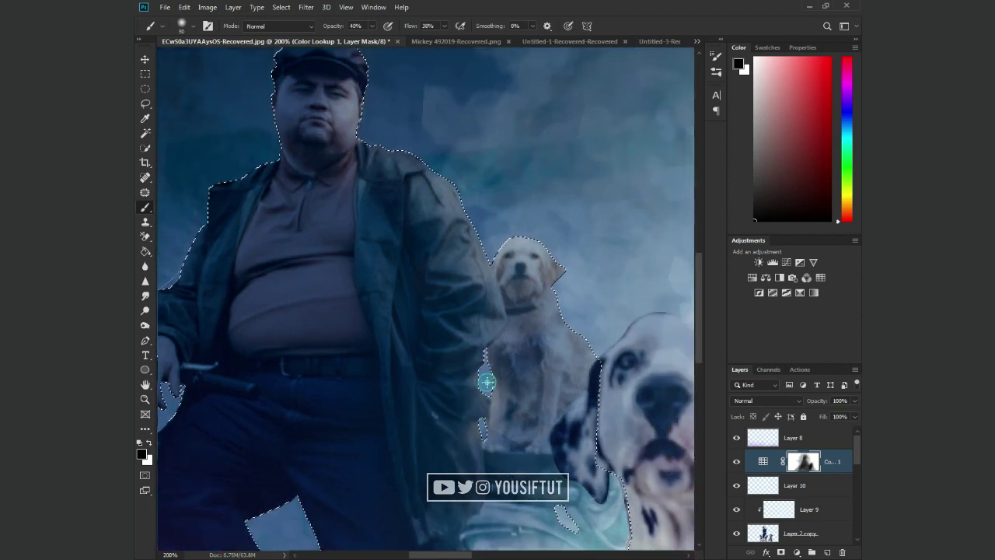
pyautogui.click(486, 382)
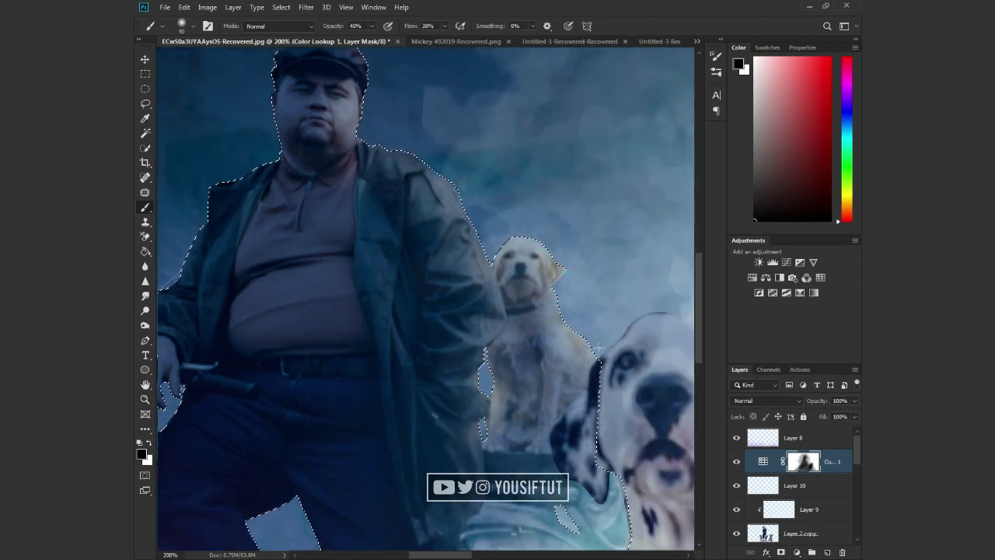
pyautogui.moveTo(386, 232); pyautogui.dragTo(506, 318)
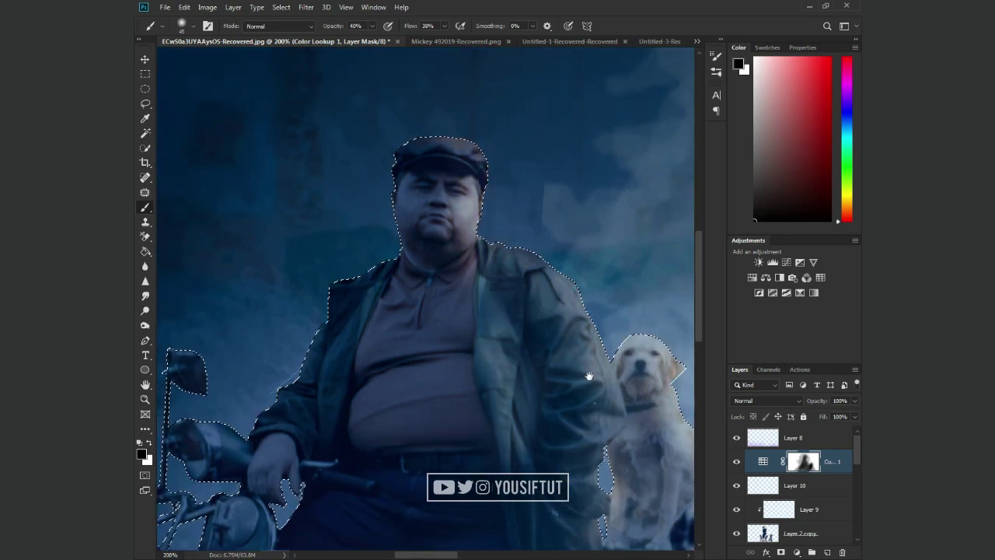
pyautogui.moveTo(589, 377); pyautogui.dragTo(567, 228)
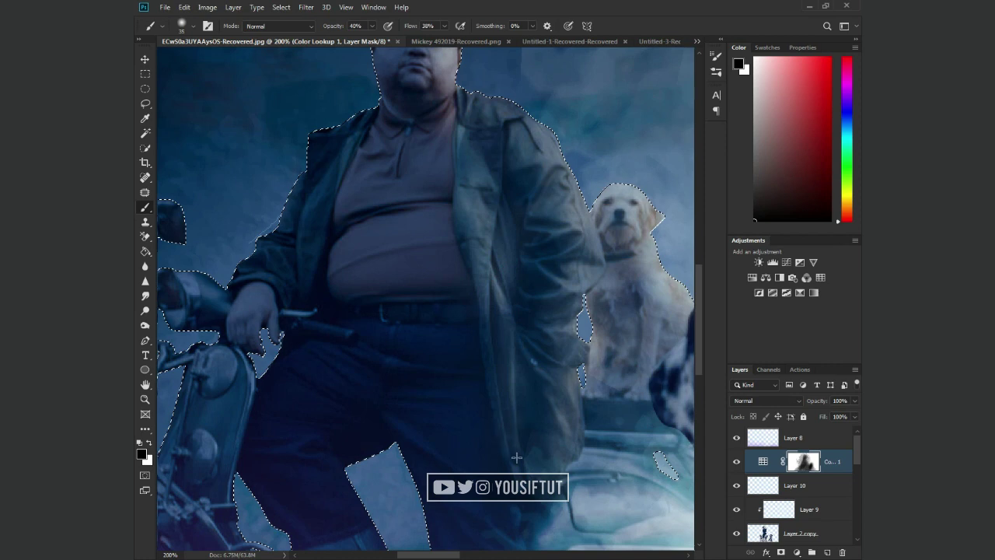
pyautogui.moveTo(439, 208); pyautogui.dragTo(442, 277)
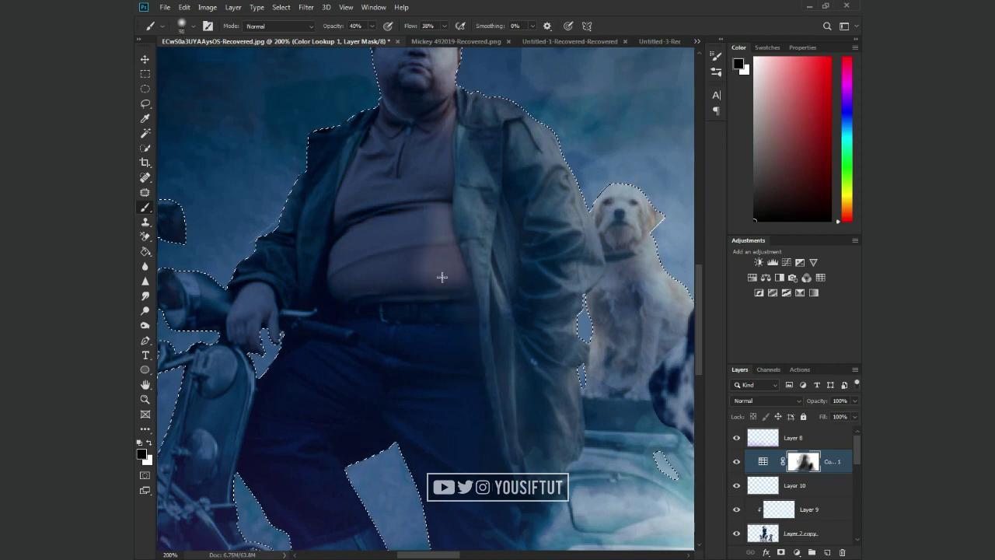
pyautogui.press('2')
pyautogui.moveTo(446, 277)
pyautogui.mouseDown()
pyautogui.moveTo(438, 204)
pyautogui.moveTo(451, 237)
pyautogui.mouseUp()
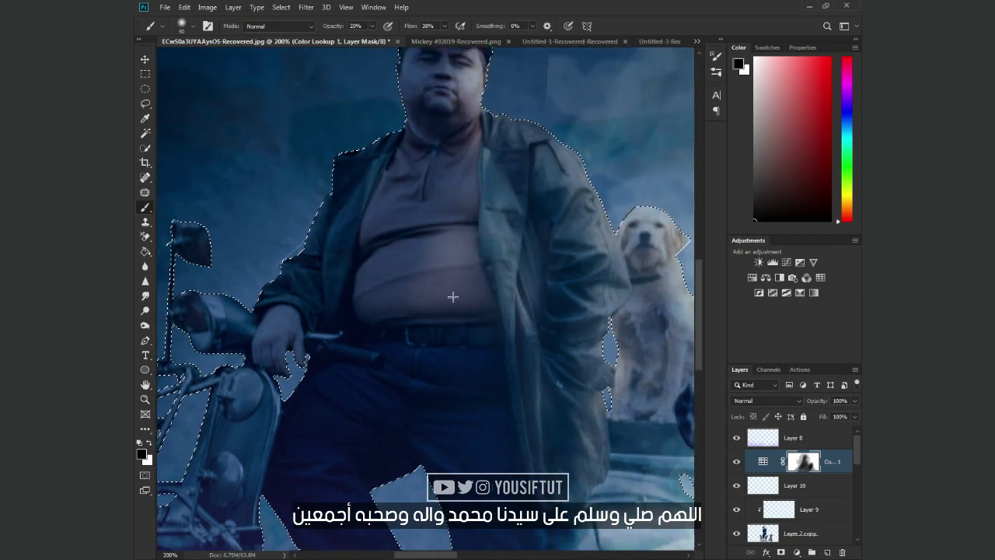
# Step: Brighten the man's arm and jacket with a 100 px brush at 40%, then deselect
pyautogui.moveTo(485, 398); pyautogui.dragTo(438, 274)
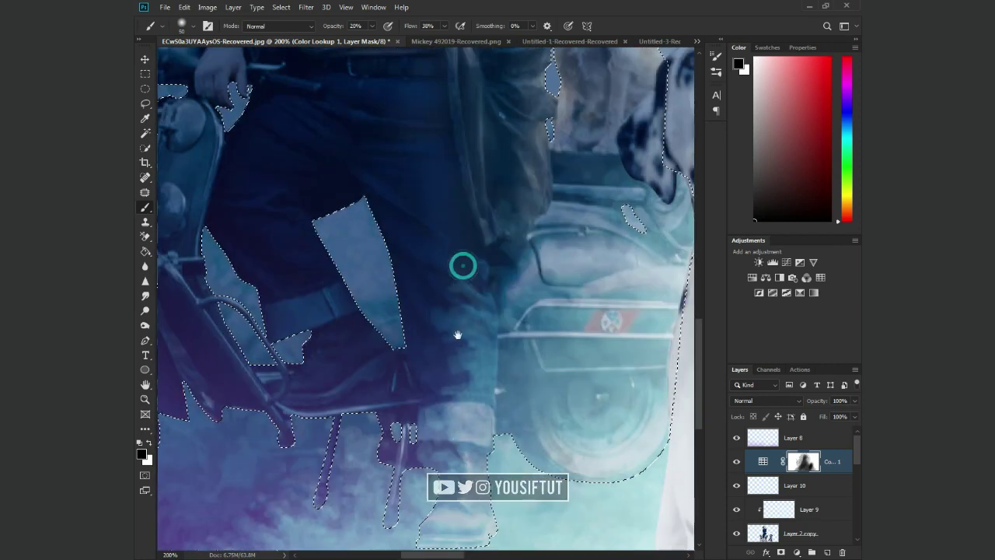
pyautogui.moveTo(462, 267); pyautogui.dragTo(508, 274)
pyautogui.press(']')
pyautogui.press(']')
pyautogui.press(']')
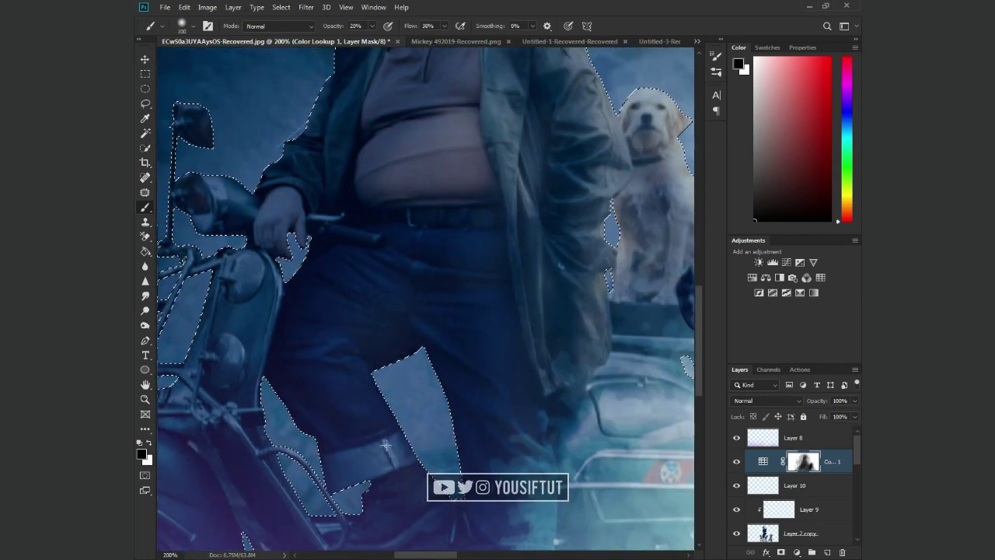
pyautogui.moveTo(328, 219); pyautogui.dragTo(390, 359)
pyautogui.press('4')
pyautogui.moveTo(352, 378)
pyautogui.mouseDown()
pyautogui.moveTo(380, 313)
pyautogui.moveTo(406, 291)
pyautogui.mouseUp()
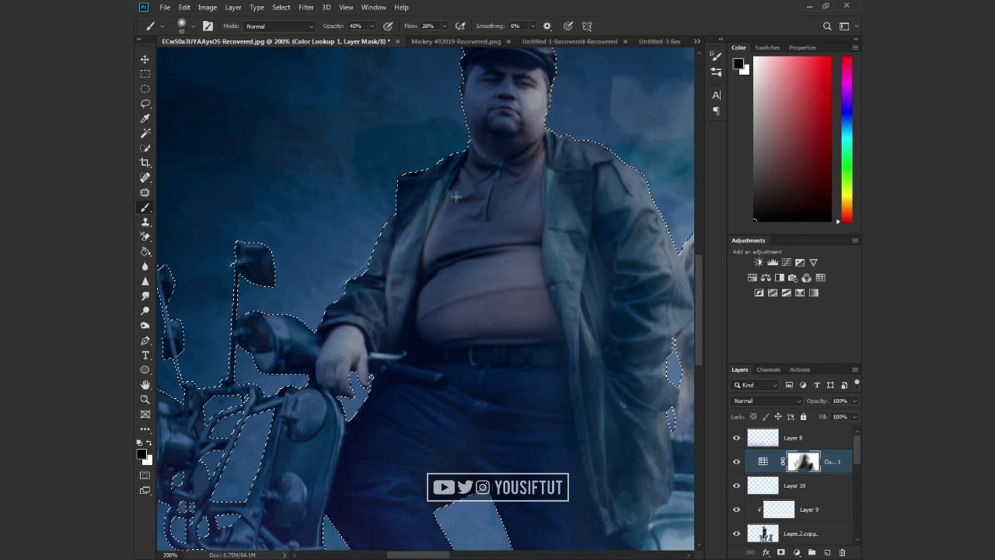
pyautogui.scroll(3, 435, 280)
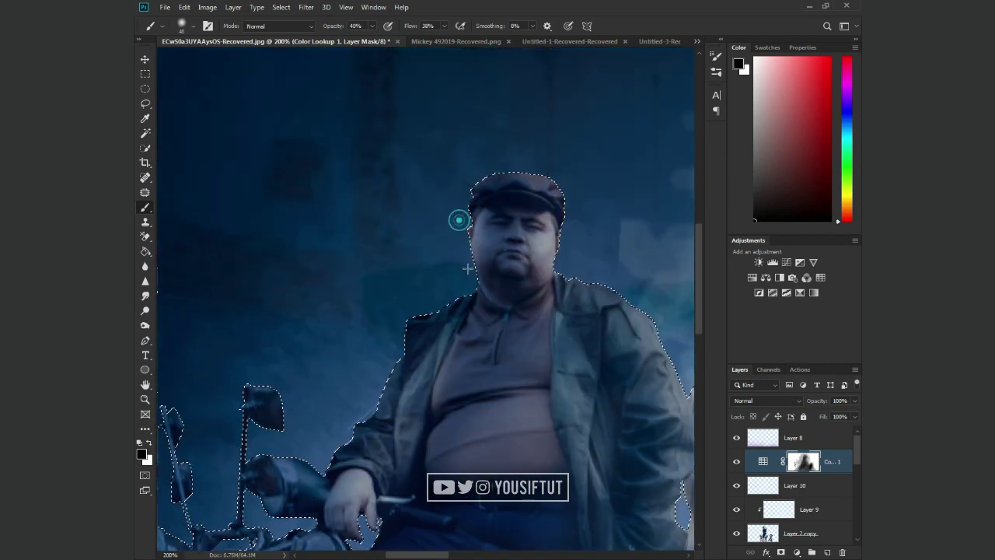
pyautogui.hotkey('ctrl', 'd')
pyautogui.press('z')
pyautogui.keyDown('alt'); pyautogui.click(598, 241); pyautogui.keyUp('alt')
# Step: Compare the grade, add Layer 13 with soft white light over the man, then add empty Layer 14
pyautogui.press('v')
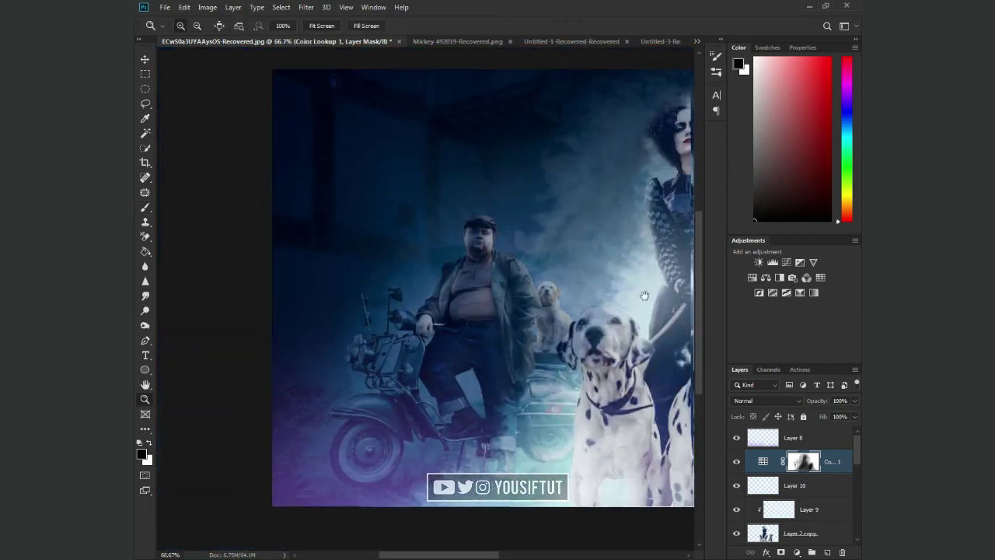
pyautogui.click(737, 462)
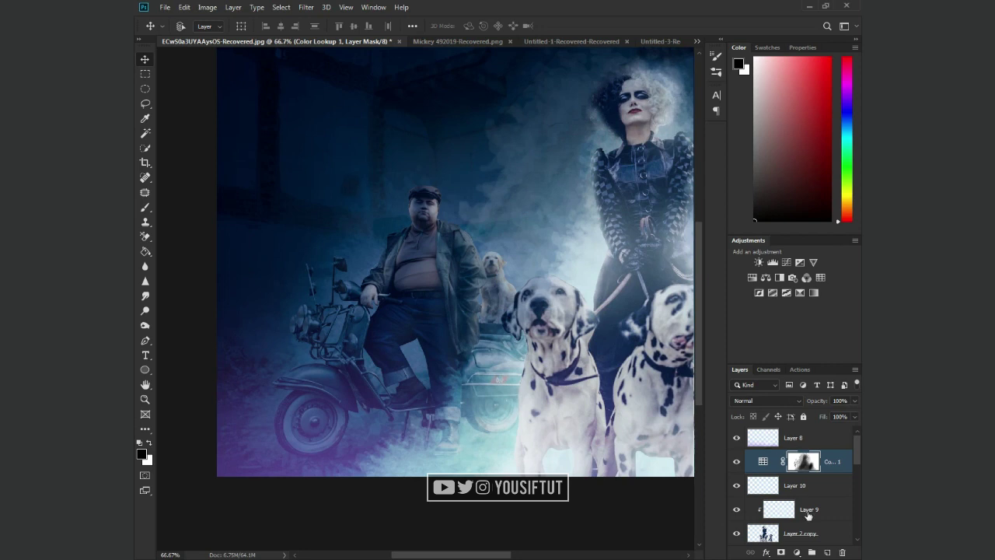
pyautogui.click(828, 551)
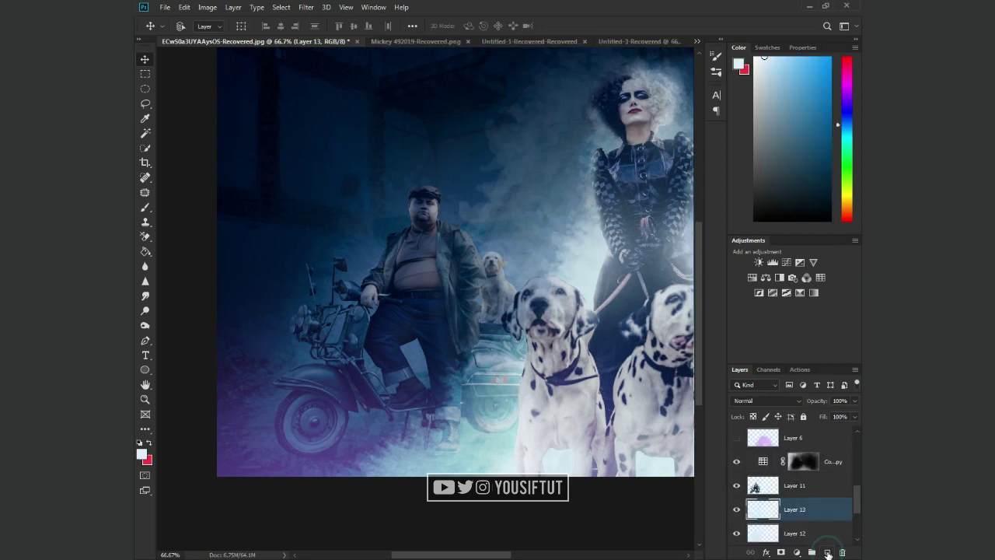
pyautogui.press('b')
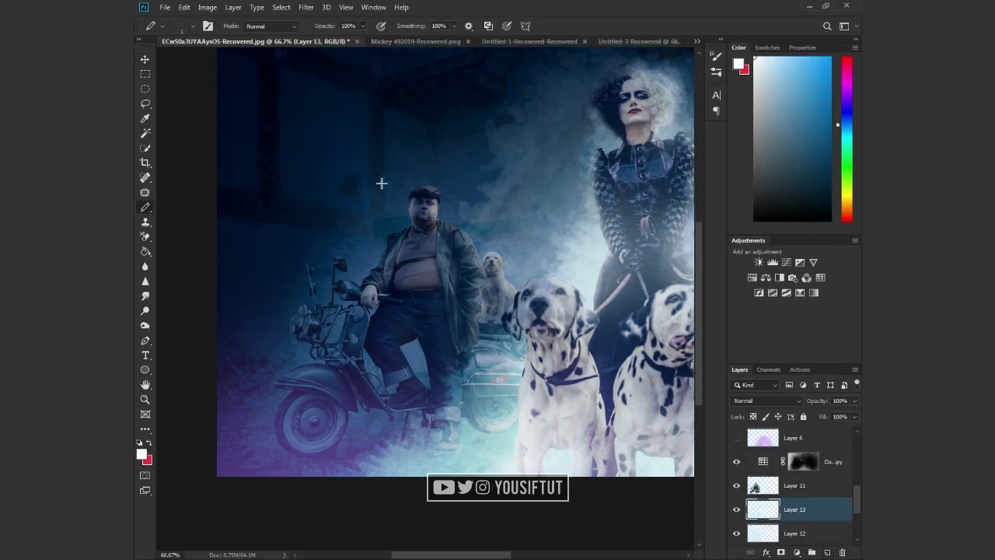
pyautogui.hotkey('shift', 'b')
pyautogui.hotkey('shift', 'b')
pyautogui.hotkey('shift', 'b')
pyautogui.hotkey('shift', 'b')
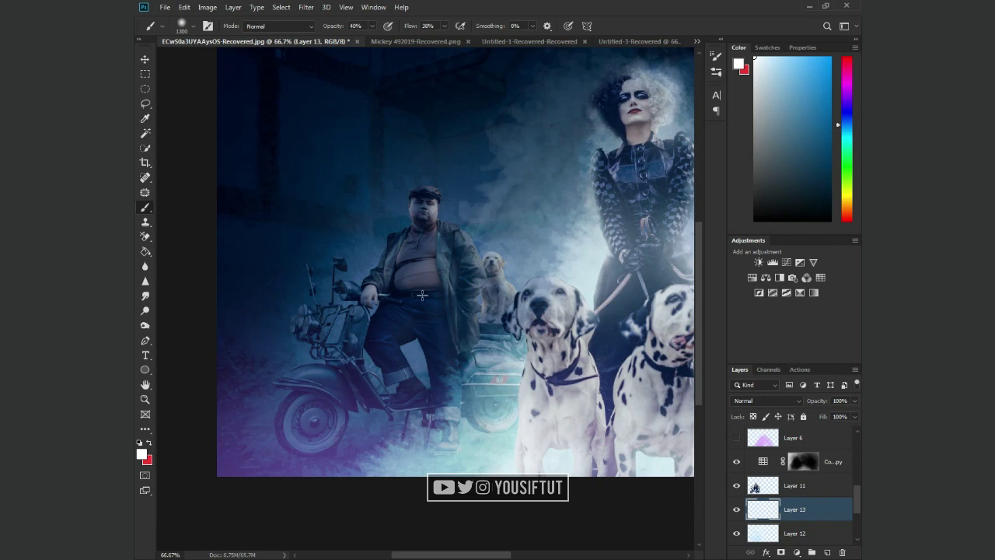
pyautogui.press('z')
pyautogui.hotkey('ctrl', 'shift', 'alt', 'e')
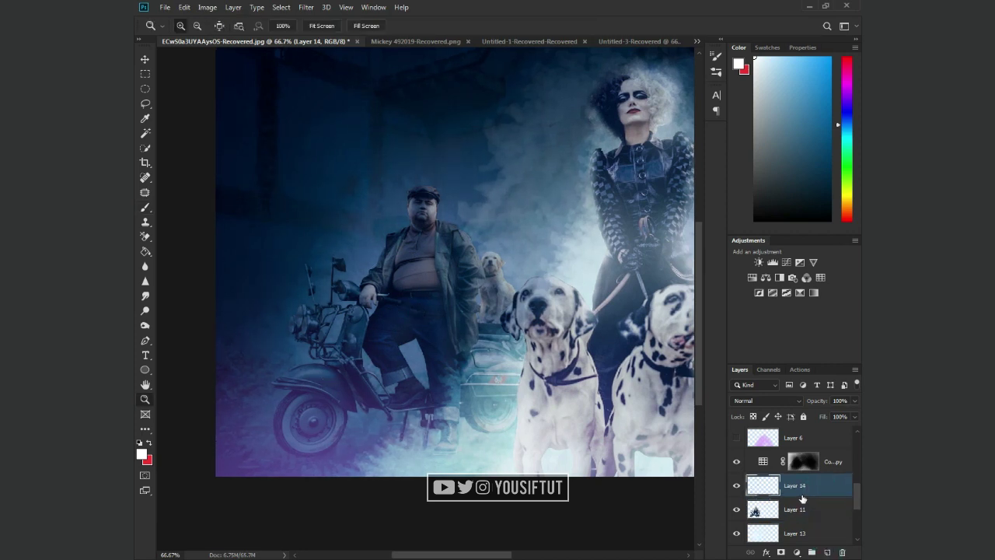
# Step: Set Layer 14 to Linear Dodge (Add) and paint a soft light-blue glow along the scooter fender
pyautogui.keyDown('alt'); pyautogui.click(802, 497); pyautogui.keyUp('alt')
pyautogui.moveTo(242, 289); pyautogui.dragTo(395, 428)
pyautogui.press('b')
pyautogui.rightClick(267, 363)
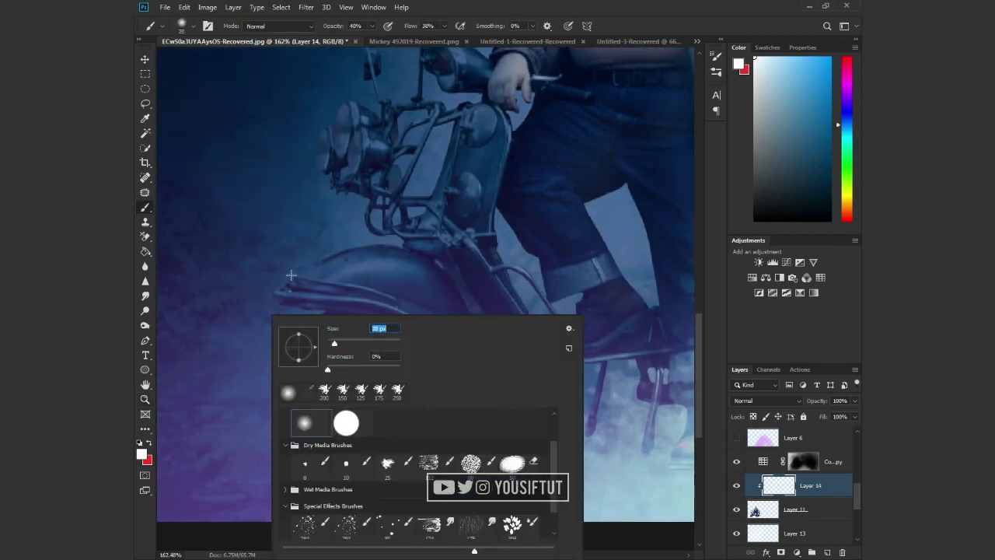
pyautogui.press('Return')
pyautogui.click(764, 60)
pyautogui.click(765, 400)
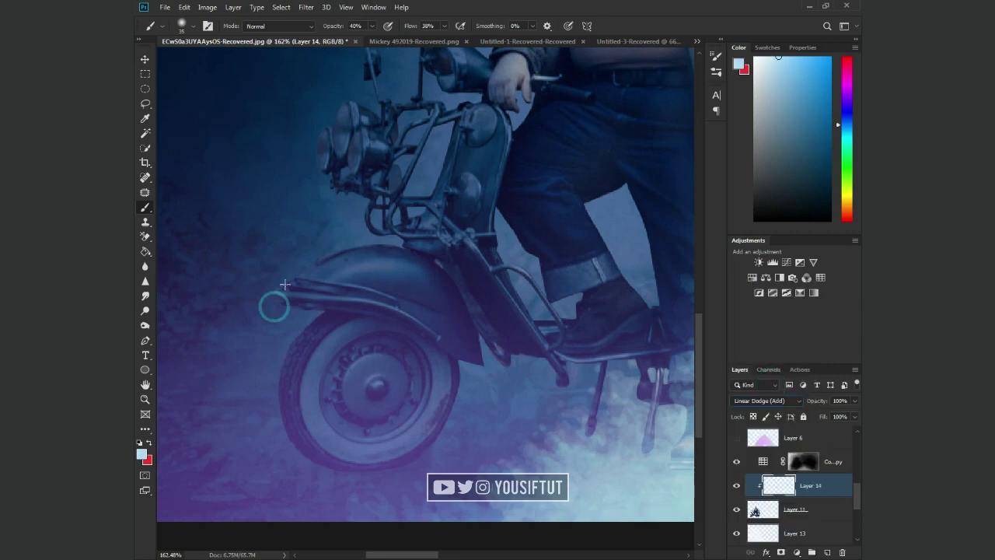
pyautogui.moveTo(326, 256); pyautogui.dragTo(364, 227)
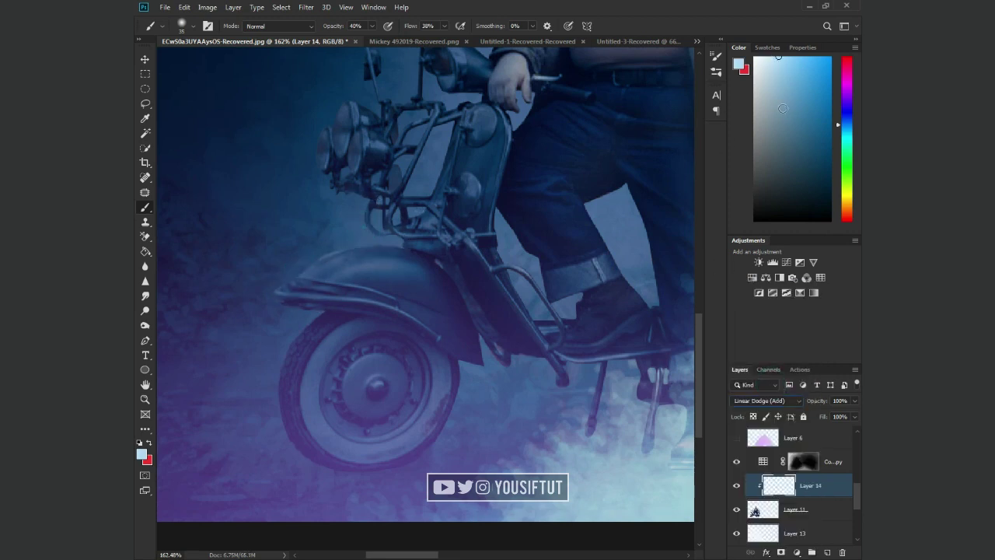
# Step: Continue adding light-blue glow on Layer 14 around the scooter
pyautogui.scroll(3, 429, 179)
pyautogui.scroll(3, 433, 233)
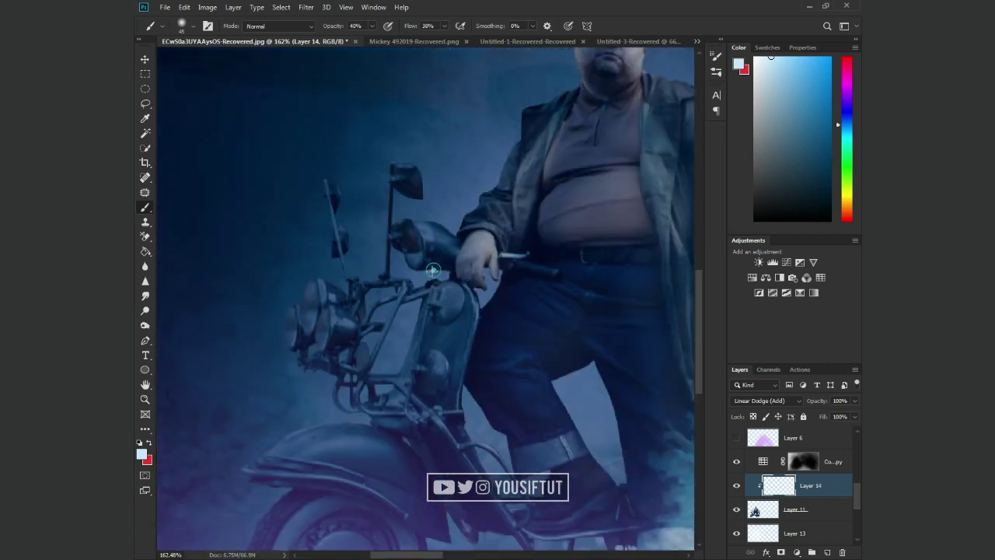
pyautogui.scroll(4, 505, 283)
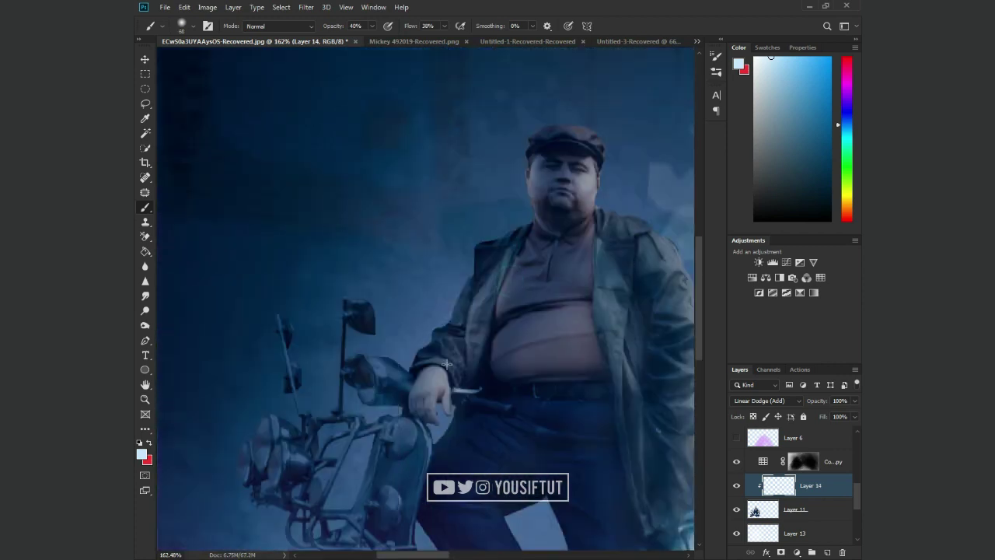
pyautogui.scroll(1, 447, 361)
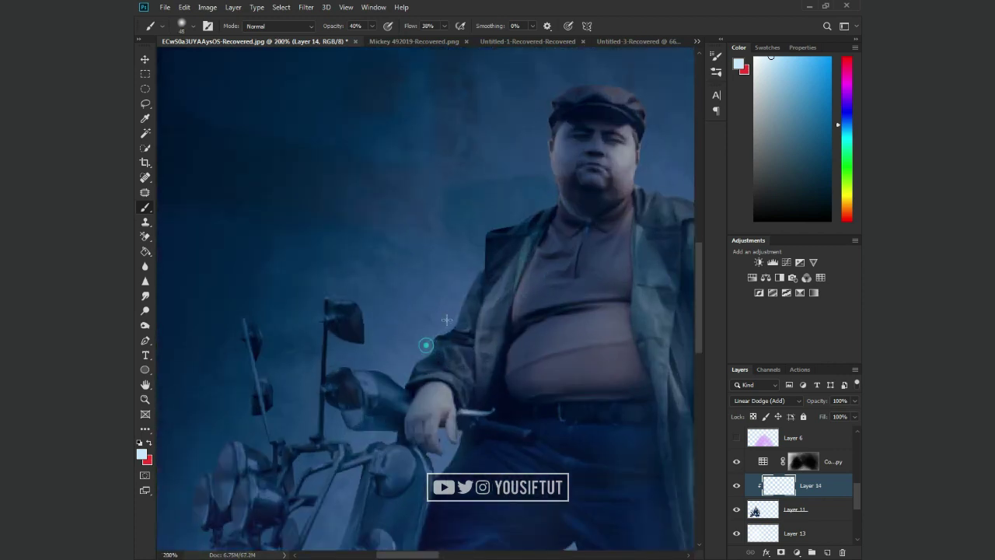
pyautogui.click(510, 222)
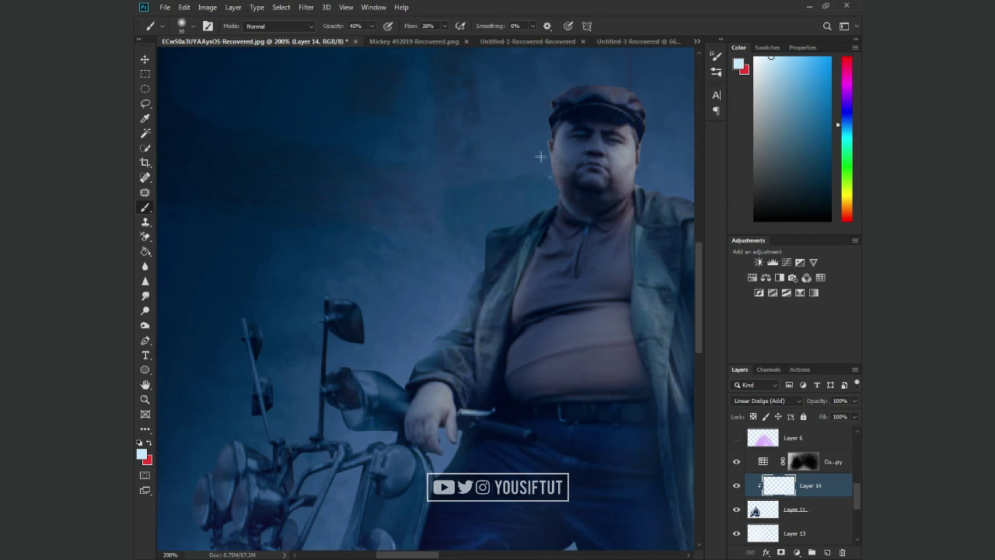
pyautogui.moveTo(528, 166); pyautogui.dragTo(462, 222)
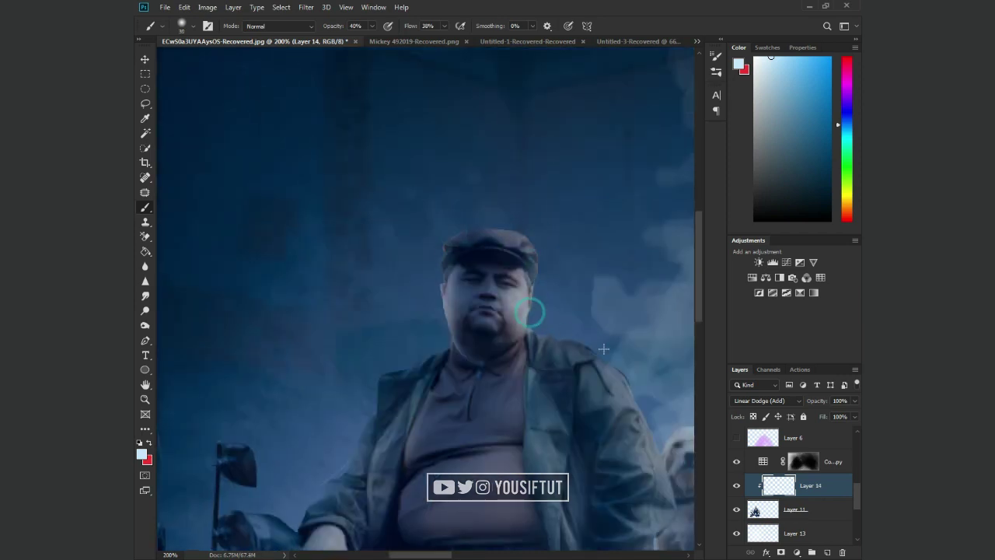
pyautogui.scroll(2, 614, 357)
# Step: Brighten the rider's coat edge beside the golden dog, then reselect Layer 13 with its blend mode unchanged
pyautogui.moveTo(642, 378); pyautogui.dragTo(506, 259)
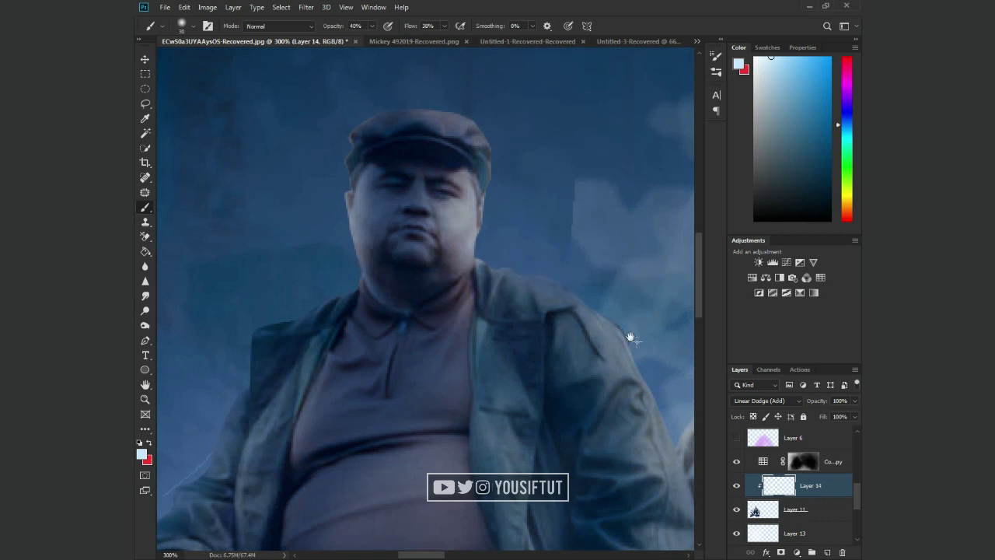
pyautogui.moveTo(594, 267); pyautogui.dragTo(516, 208)
pyautogui.moveTo(566, 308)
pyautogui.mouseDown()
pyautogui.moveTo(519, 402)
pyautogui.moveTo(479, 367)
pyautogui.mouseUp()
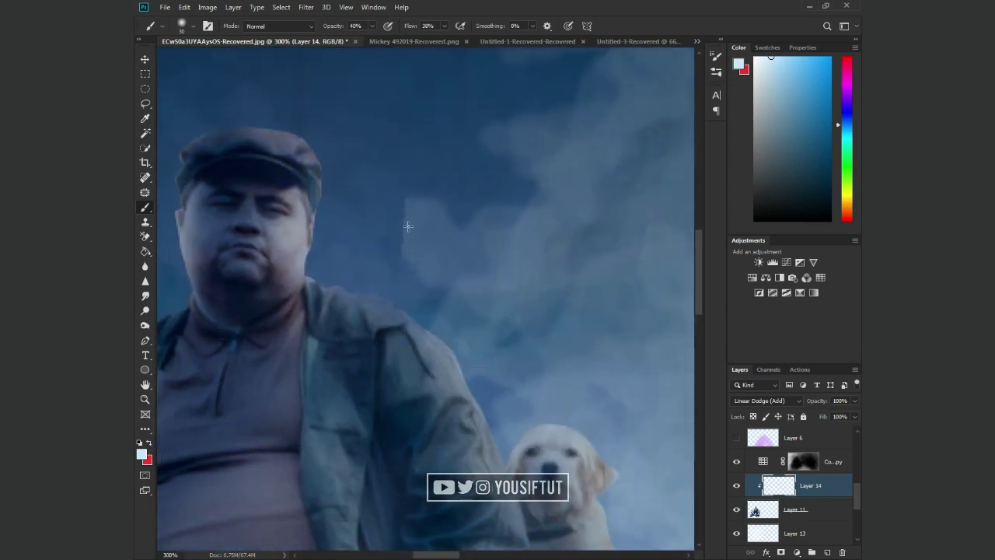
pyautogui.moveTo(593, 429); pyautogui.dragTo(483, 240)
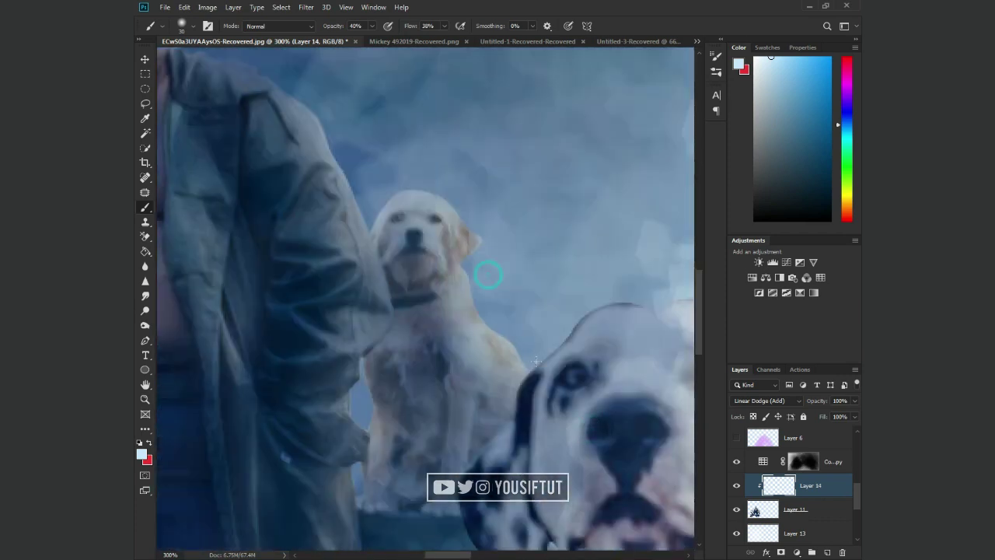
pyautogui.moveTo(358, 402); pyautogui.dragTo(360, 437)
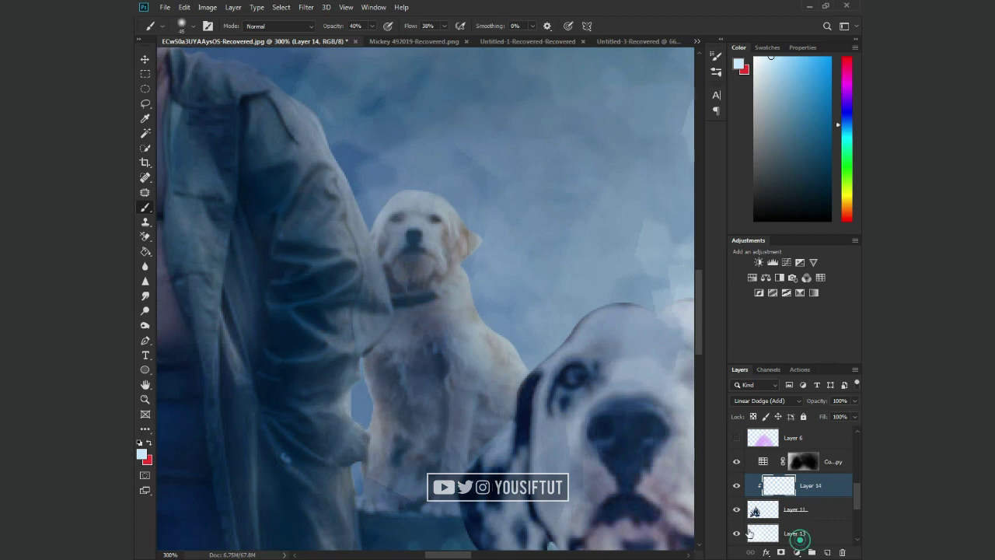
pyautogui.click(777, 534)
pyautogui.click(766, 400)
pyautogui.click(777, 382)
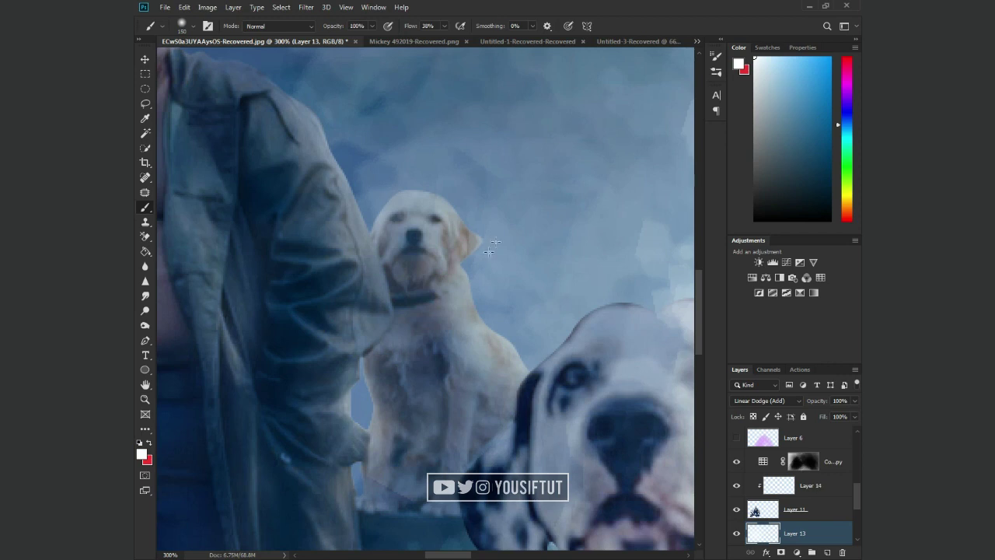
# Step: Duplicate Color Lookup 1, hide the original, paint its mask over the man and scooter, delete the copy
pyautogui.click(801, 463)
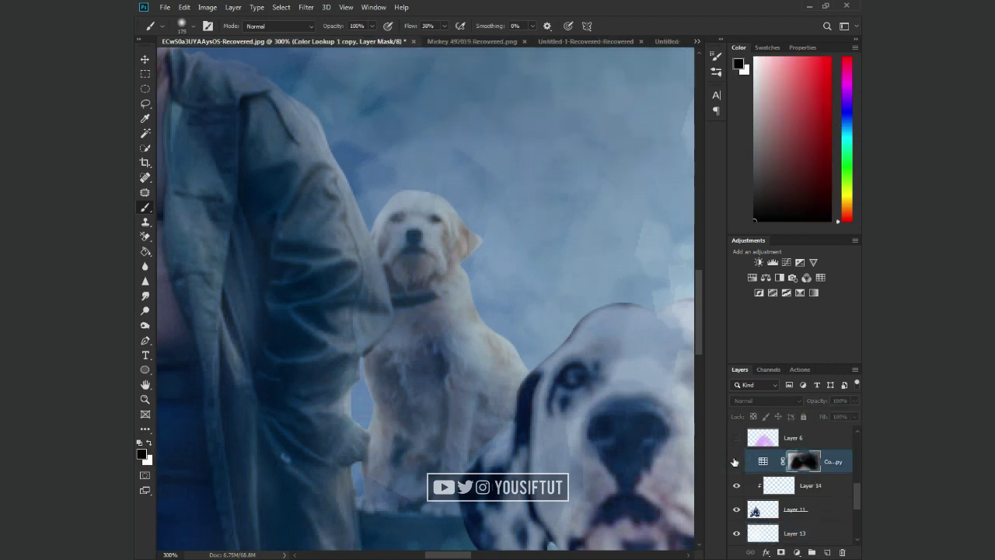
pyautogui.scroll(3, 801, 464)
pyautogui.click(803, 465)
pyautogui.hotkey('ctrl', 'j')
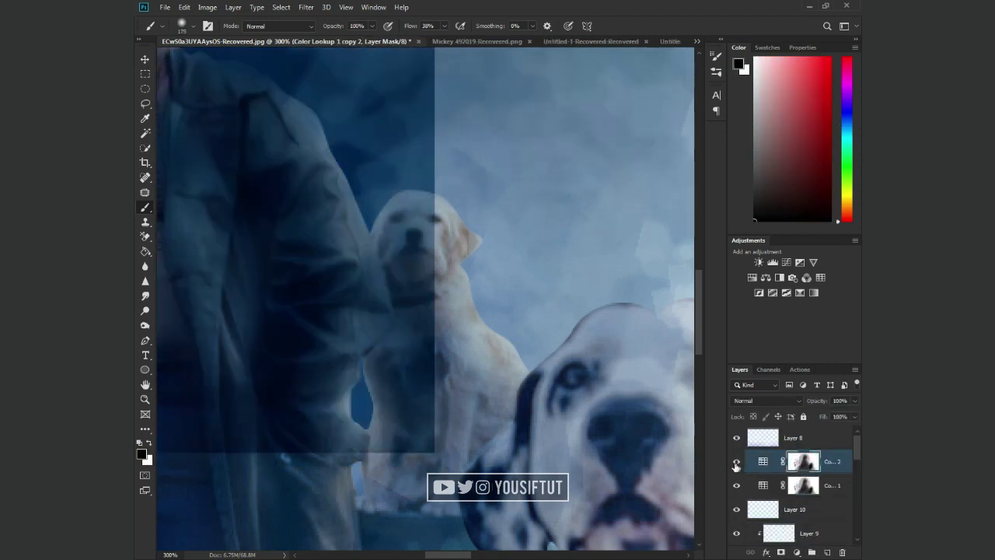
pyautogui.click(736, 485)
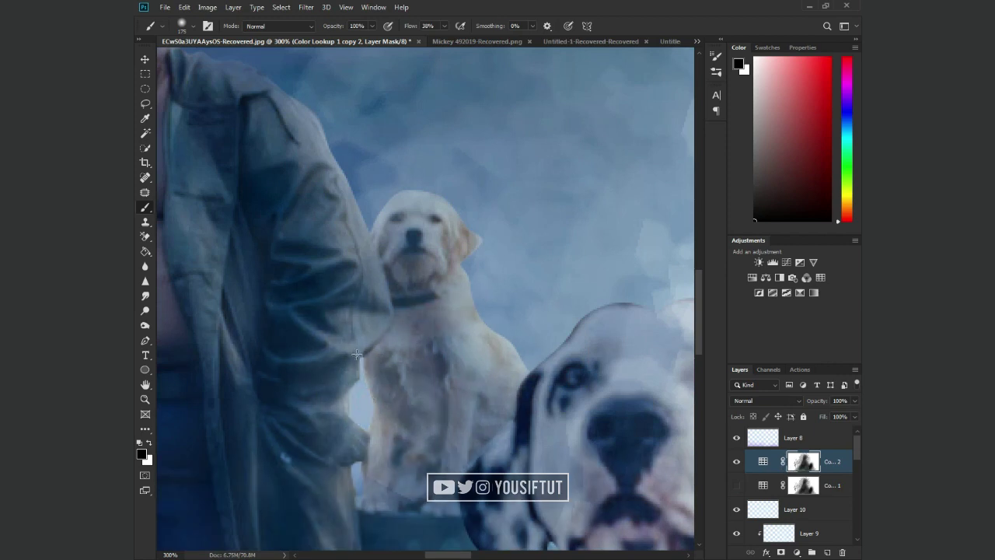
pyautogui.scroll(-5, 464, 234)
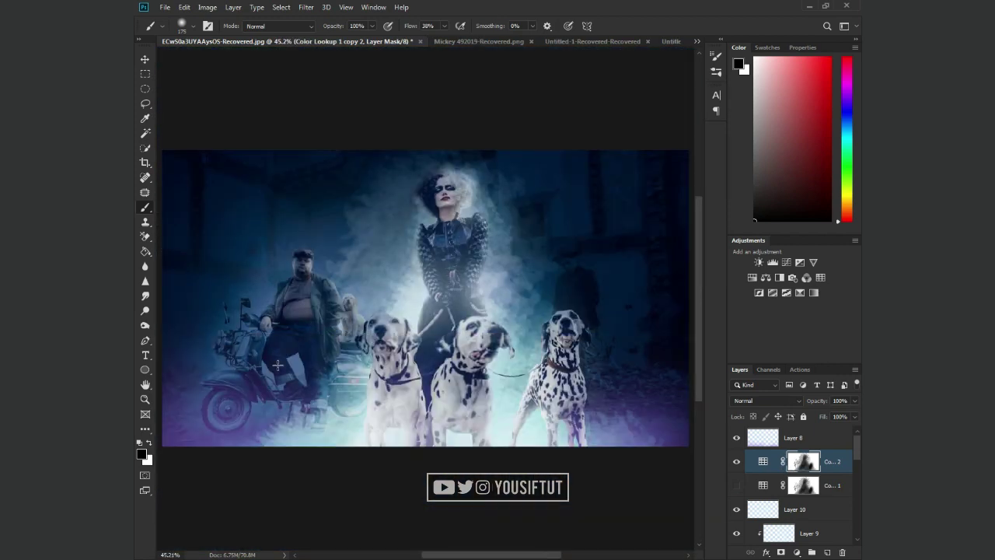
pyautogui.moveTo(302, 363)
pyautogui.mouseDown()
pyautogui.moveTo(225, 365)
pyautogui.moveTo(300, 356)
pyautogui.mouseUp()
pyautogui.press(']')
pyautogui.press('[')
pyautogui.press('[')
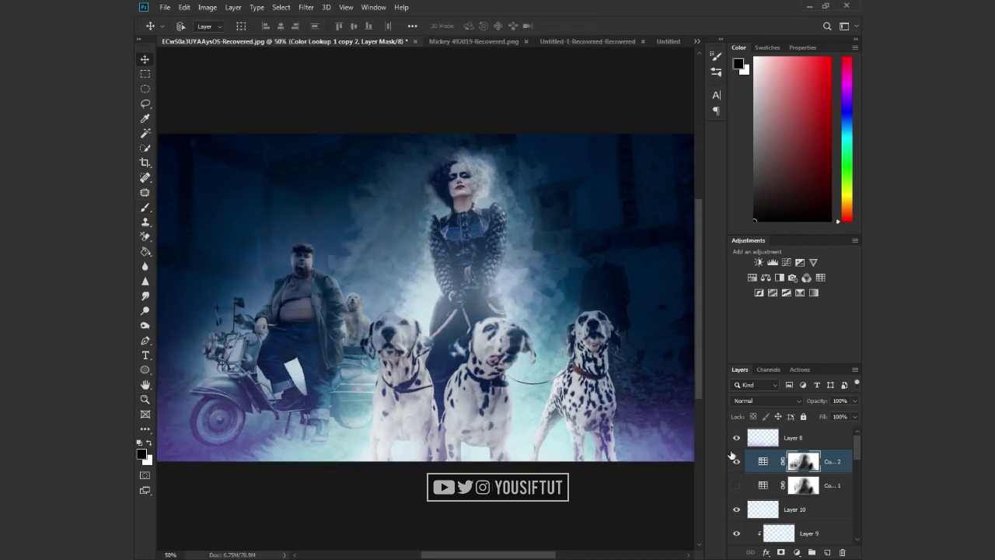
pyautogui.press('Delete')
# Step: Add Layer 15 above Layer 9 and set a smaller brush at 40% opacity
pyautogui.press('z')
pyautogui.moveTo(231, 431); pyautogui.dragTo(326, 432)
pyautogui.scroll(-2, 831, 501)
pyautogui.click(822, 491)
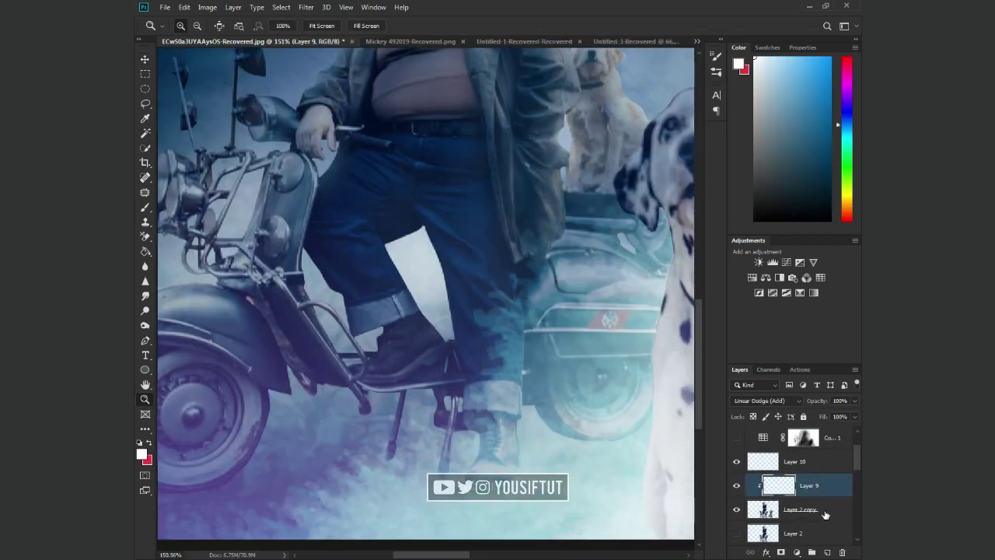
pyautogui.click(826, 552)
pyautogui.press('b')
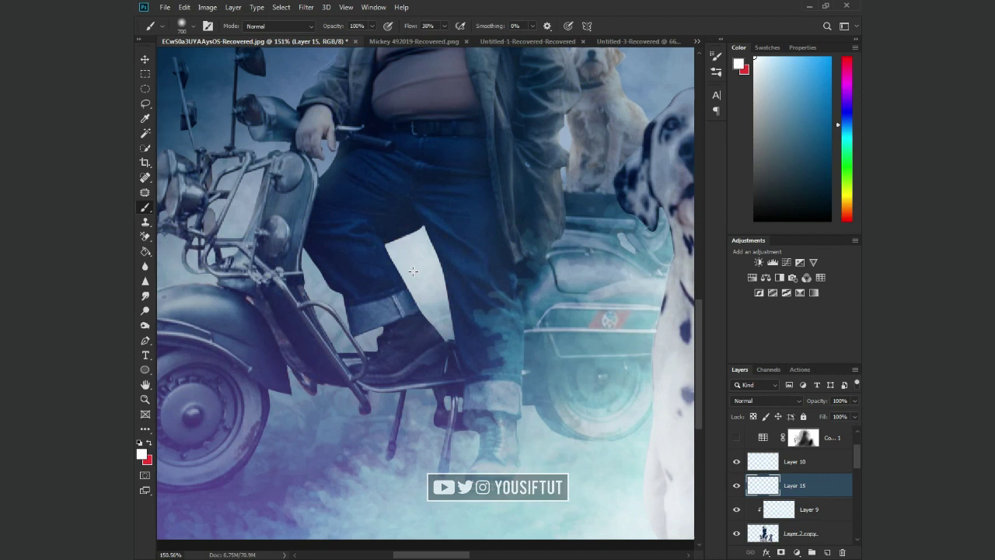
pyautogui.press('4')
pyautogui.press('[')
# Step: Paint light-blue highlights on the man's leg and scooter front with Layer 15 in Linear Dodge (Add)
pyautogui.keyDown('alt'); pyautogui.click(441, 265); pyautogui.keyUp('alt')
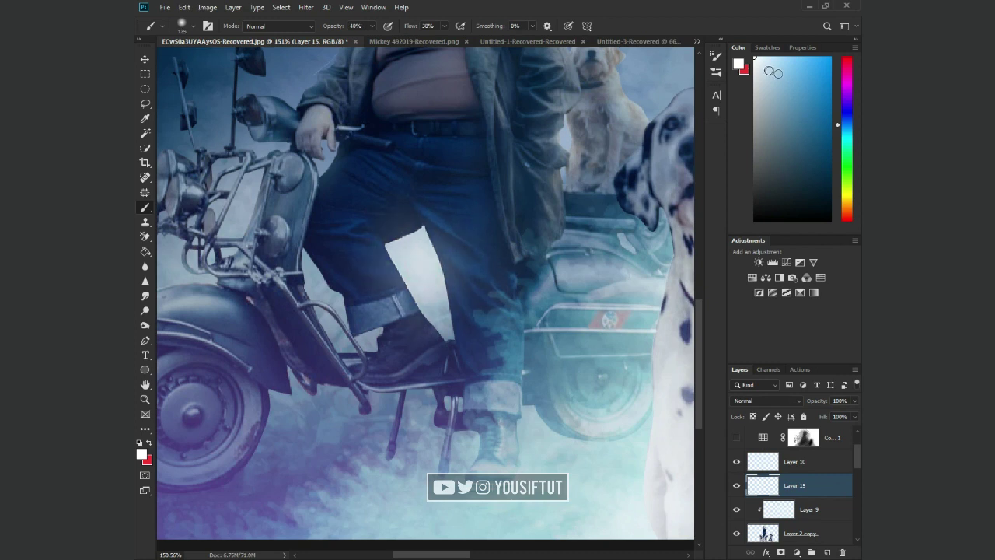
pyautogui.moveTo(441, 266); pyautogui.dragTo(420, 318)
pyautogui.moveTo(405, 248); pyautogui.dragTo(424, 303)
pyautogui.click(766, 400)
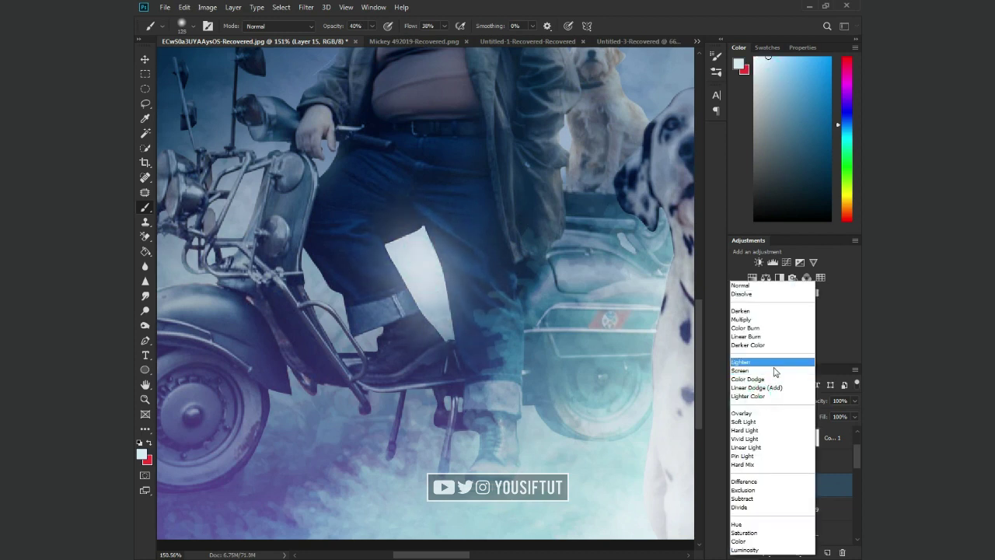
pyautogui.click(776, 387)
pyautogui.moveTo(303, 264)
pyautogui.mouseDown()
pyautogui.moveTo(388, 357)
pyautogui.moveTo(488, 369)
pyautogui.mouseUp()
pyautogui.moveTo(440, 297)
pyautogui.mouseDown()
pyautogui.moveTo(456, 244)
pyautogui.moveTo(473, 235)
pyautogui.mouseUp()
# Step: Undo a trial fender stroke, then clip Layer 9 to the layer beneath
pyautogui.scroll(1, 400, 358)
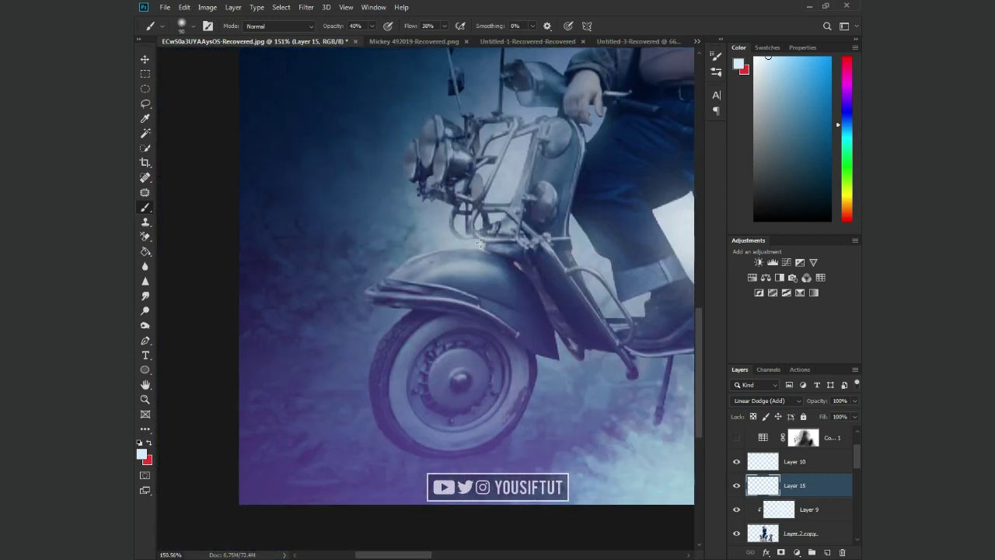
pyautogui.scroll(-1, 480, 244)
pyautogui.moveTo(336, 285); pyautogui.dragTo(389, 249)
pyautogui.hotkey('ctrl', 'z')
pyautogui.hotkey('ctrl', 'z')
pyautogui.click(812, 508)
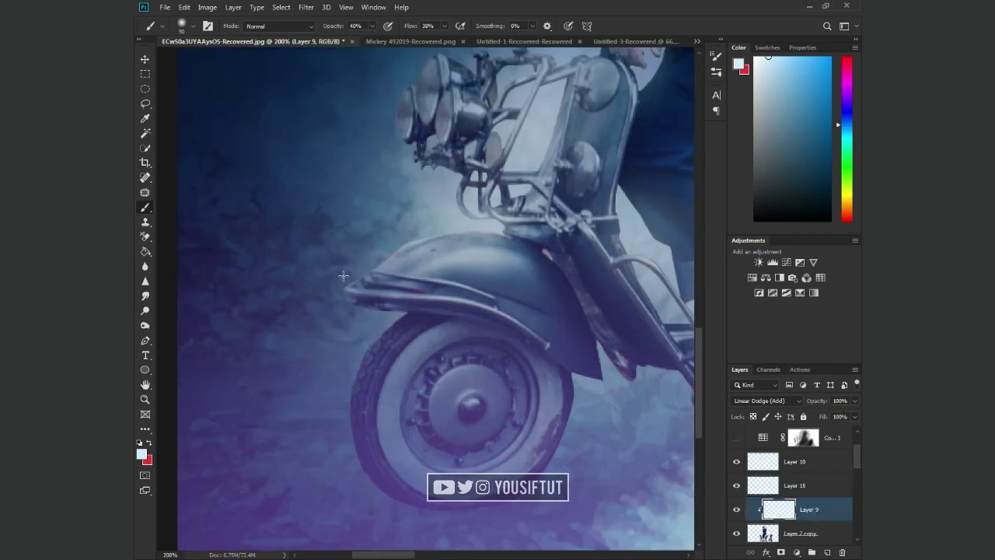
pyautogui.keyDown('alt'); pyautogui.click(754, 507); pyautogui.keyUp('alt')
pyautogui.scroll(5, 428, 303)
pyautogui.press('v')
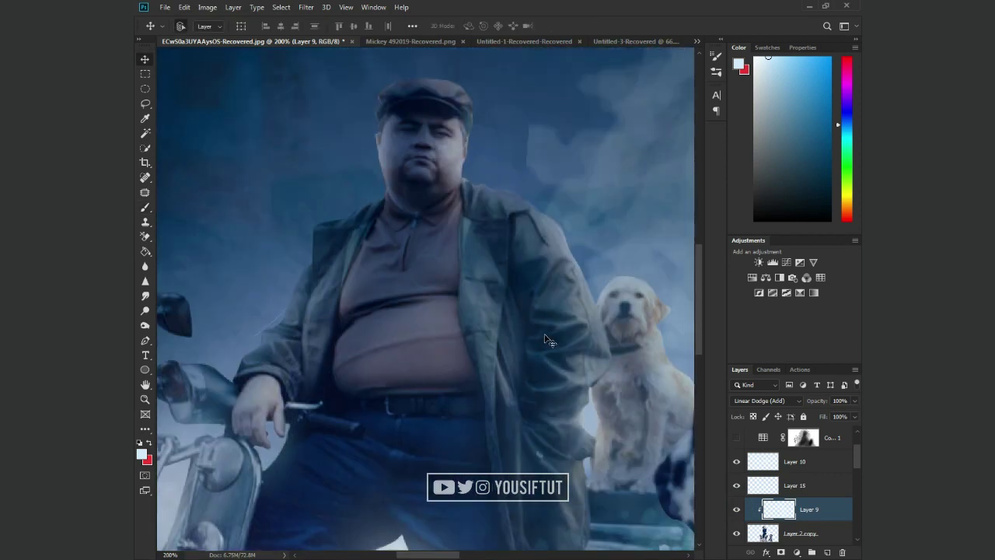
# Step: Hide Layer 9 and move Layer 15 down to sit just above Layer 14
pyautogui.click(737, 509)
pyautogui.press('z')
pyautogui.keyDown('alt'); pyautogui.click(526, 341); pyautogui.keyUp('alt')
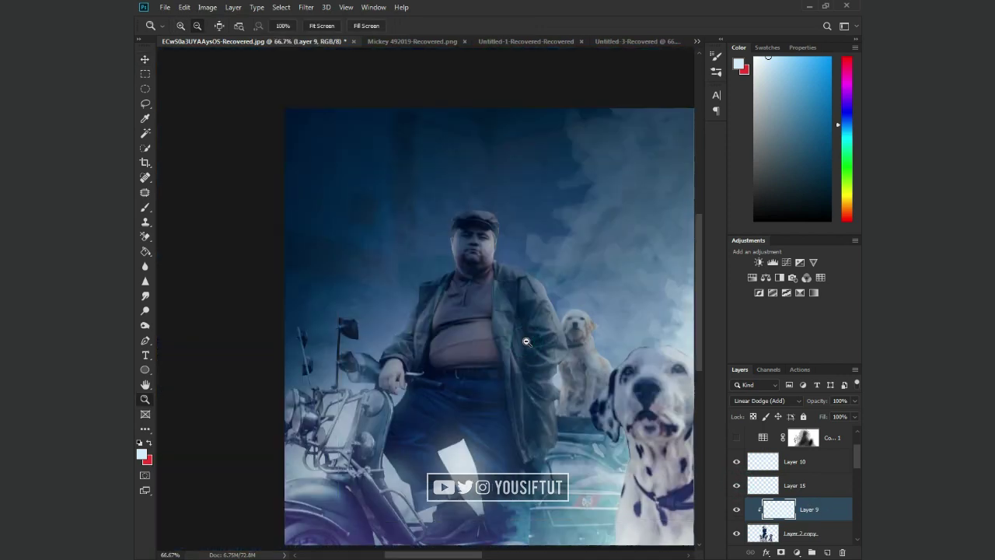
pyautogui.press('v')
pyautogui.moveTo(526, 341)
pyautogui.mouseDown()
pyautogui.moveTo(499, 380)
pyautogui.moveTo(466, 366)
pyautogui.mouseUp()
pyautogui.moveTo(794, 485)
pyautogui.mouseDown()
pyautogui.moveTo(821, 488)
pyautogui.moveTo(816, 550)
pyautogui.mouseUp()
# Step: Brush more glow on the scooter fender on Layer 14, then fit the view and toggle the scooter layer
pyautogui.click(775, 485)
pyautogui.press('b')
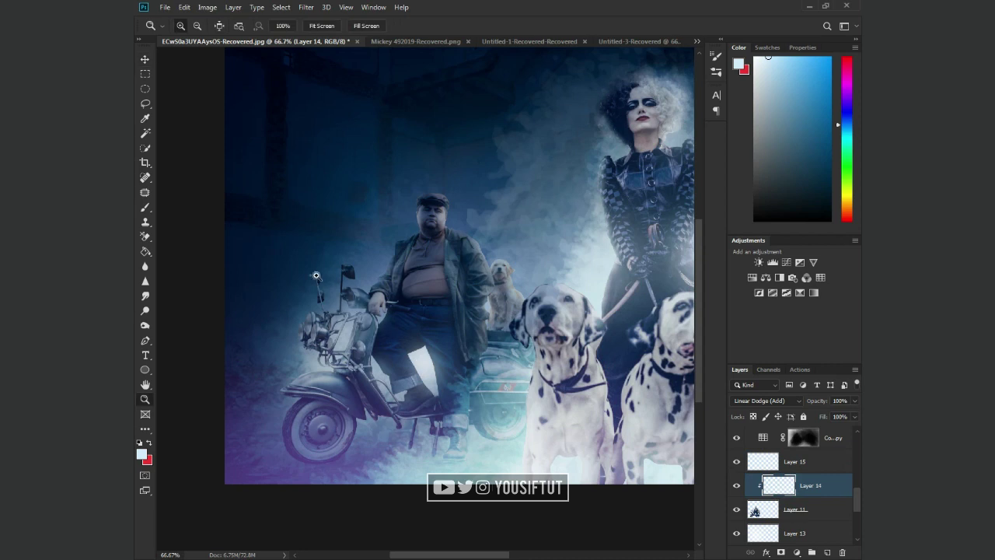
pyautogui.scroll(5, 327, 373)
pyautogui.moveTo(268, 320); pyautogui.dragTo(194, 377)
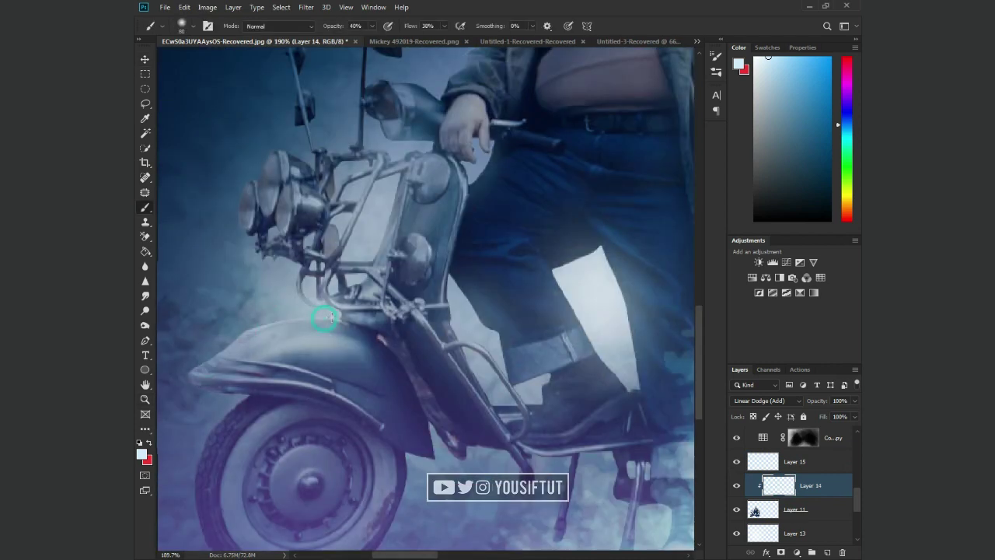
pyautogui.moveTo(322, 317); pyautogui.dragTo(445, 253)
pyautogui.moveTo(510, 329); pyautogui.dragTo(376, 282)
pyautogui.press('z')
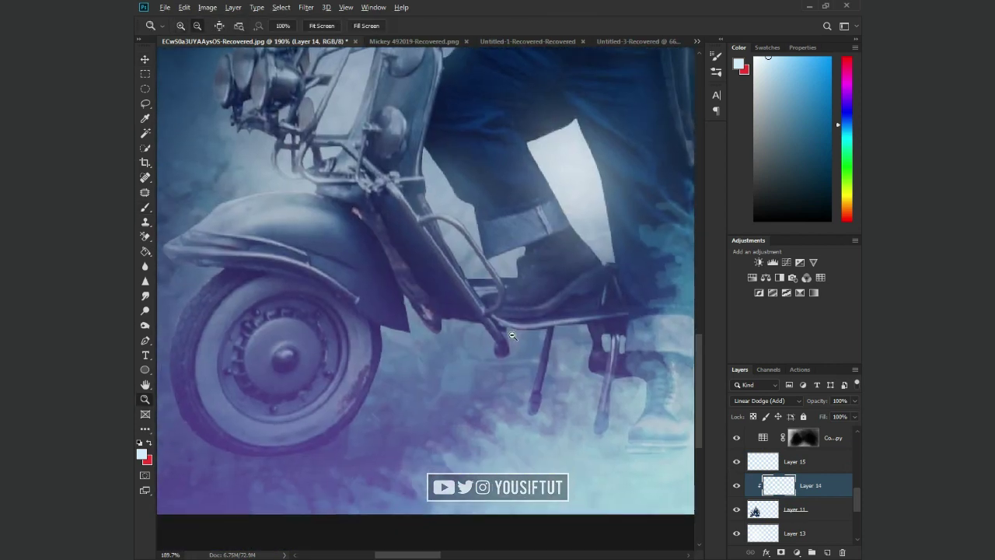
pyautogui.hotkey('ctrl', '0')
pyautogui.click(736, 509)
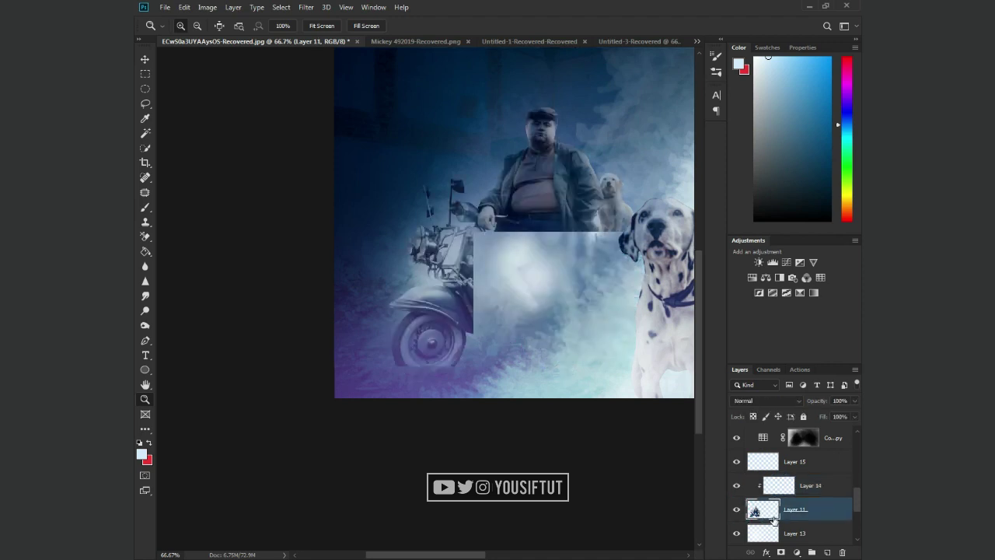
pyautogui.click(780, 552)
pyautogui.press('d')
pyautogui.press('b')
pyautogui.moveTo(418, 378); pyautogui.dragTo(474, 378)
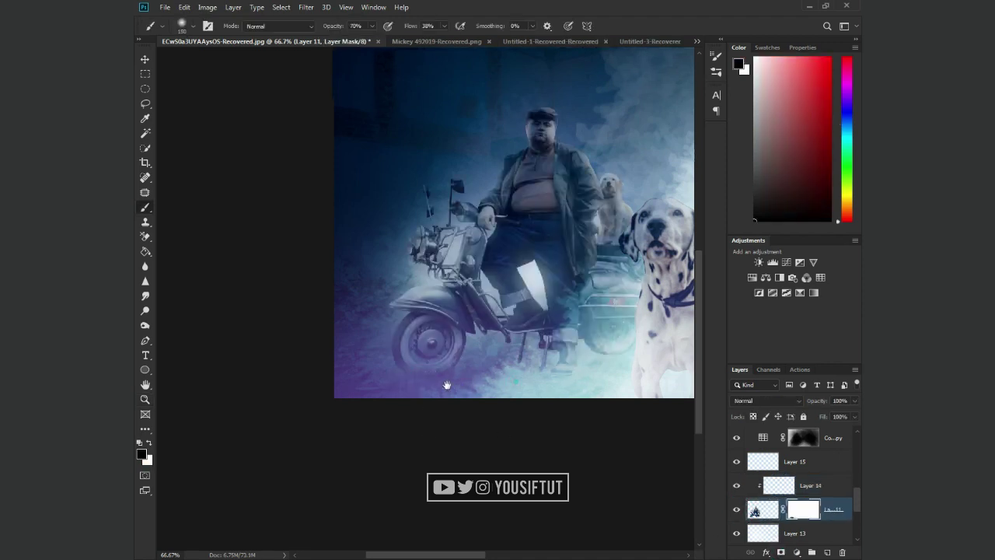
pyautogui.hscroll(3, 447, 386)
pyautogui.hotkey('ctrl', '0')
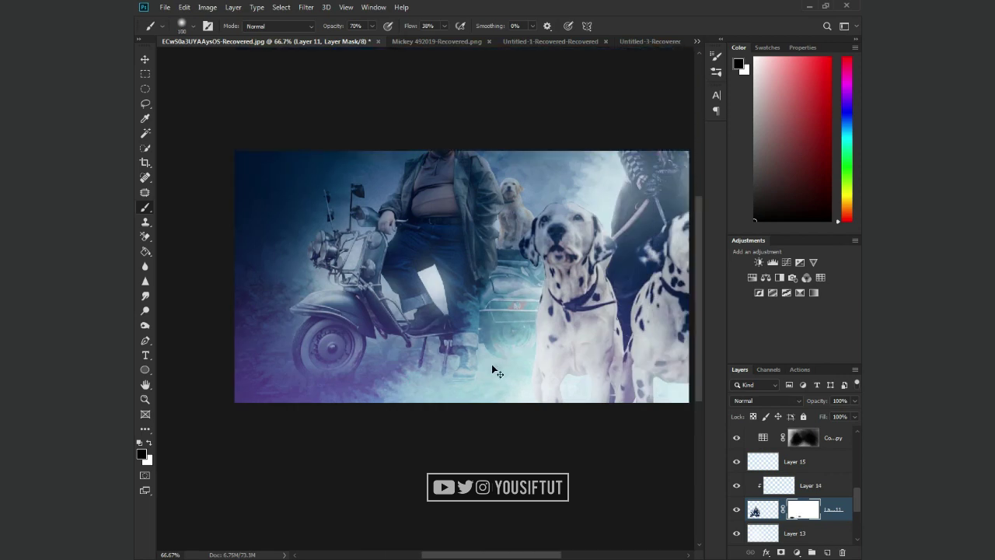
pyautogui.press('v')
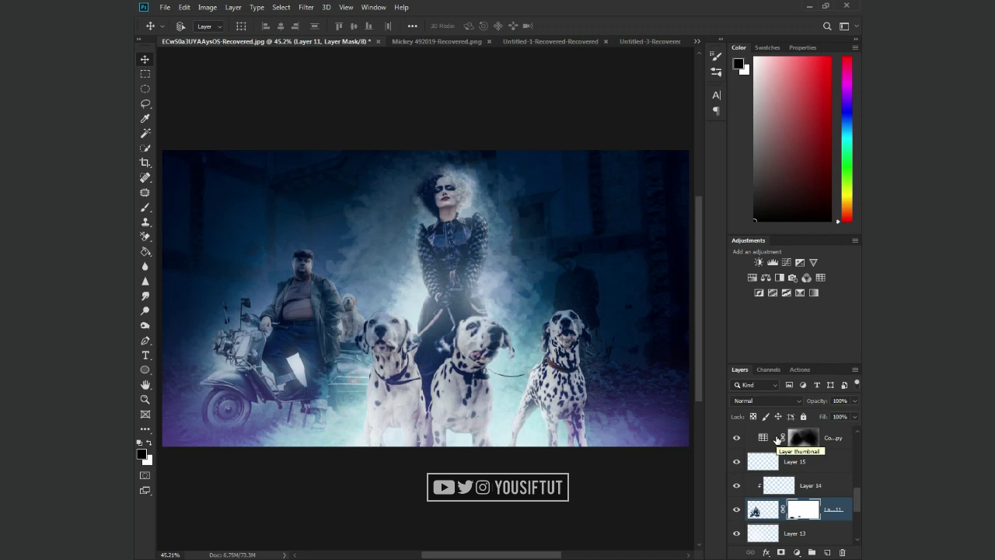
pyautogui.scroll(-3, 793, 482)
pyautogui.click(809, 509)
# Step: Add Linear Dodge (Add) Layer 16 and dab purple glow onto the man's chest by the scooter
pyautogui.click(827, 552)
pyautogui.click(780, 386)
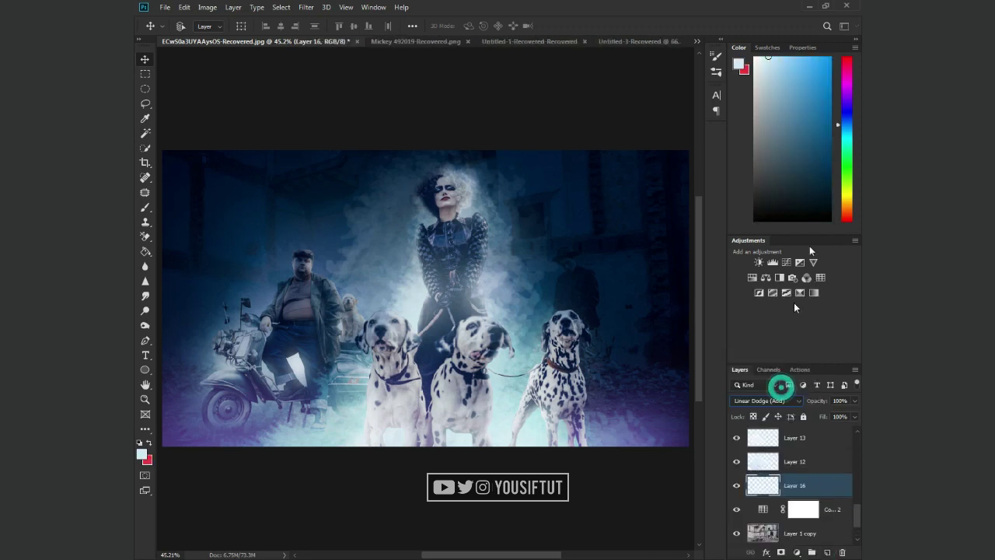
pyautogui.click(845, 94)
pyautogui.moveTo(809, 94); pyautogui.dragTo(793, 59)
pyautogui.press('b')
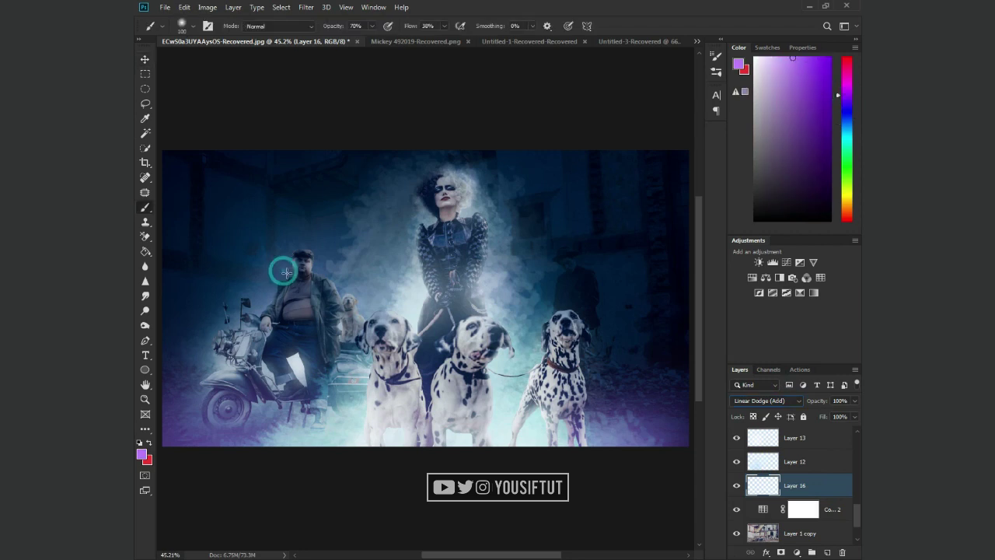
pyautogui.click(293, 314)
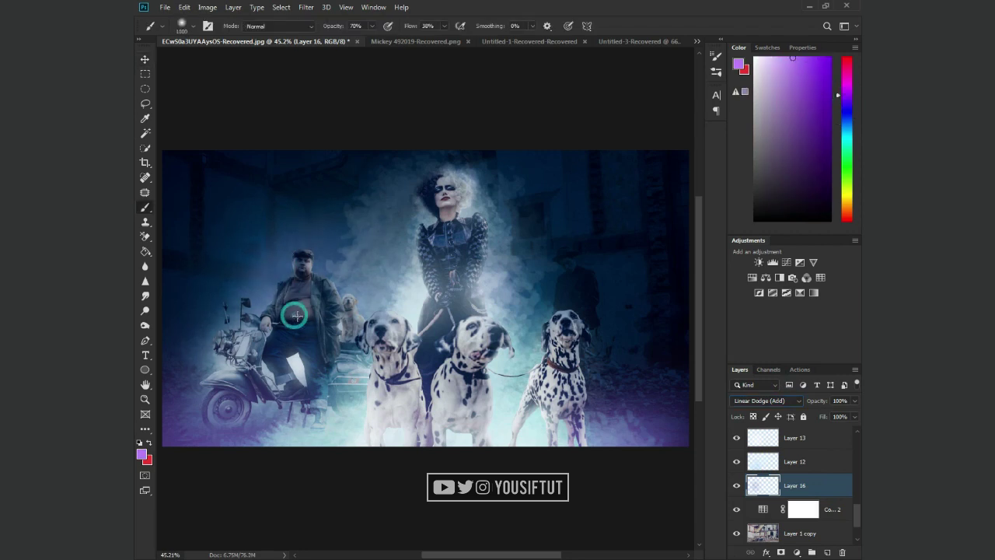
pyautogui.press('v')
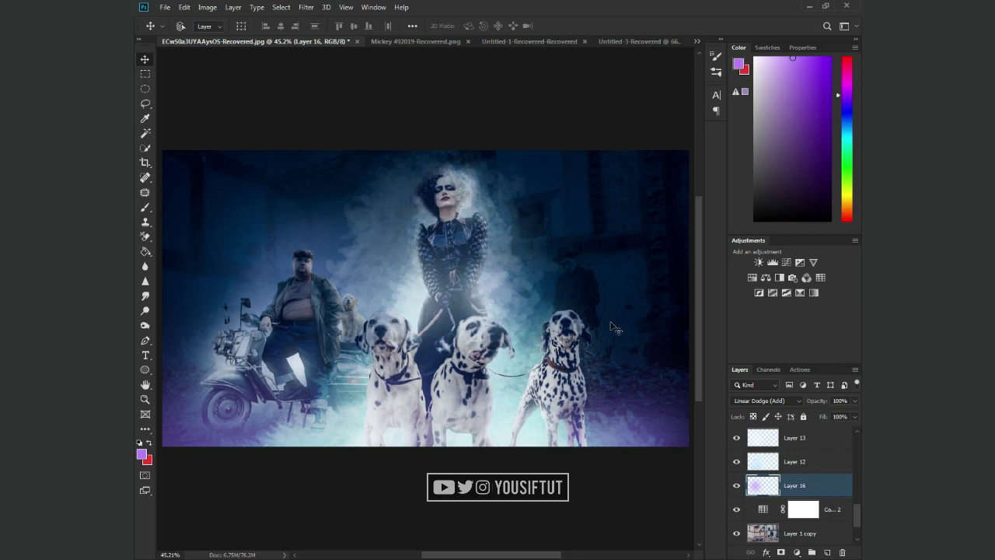
# Step: Add Layer 17 above Layer 14 in Linear Dodge (Add) and paint purple glow over the dalmatians
pyautogui.scroll(3, 822, 522)
pyautogui.click(824, 461)
pyautogui.click(827, 552)
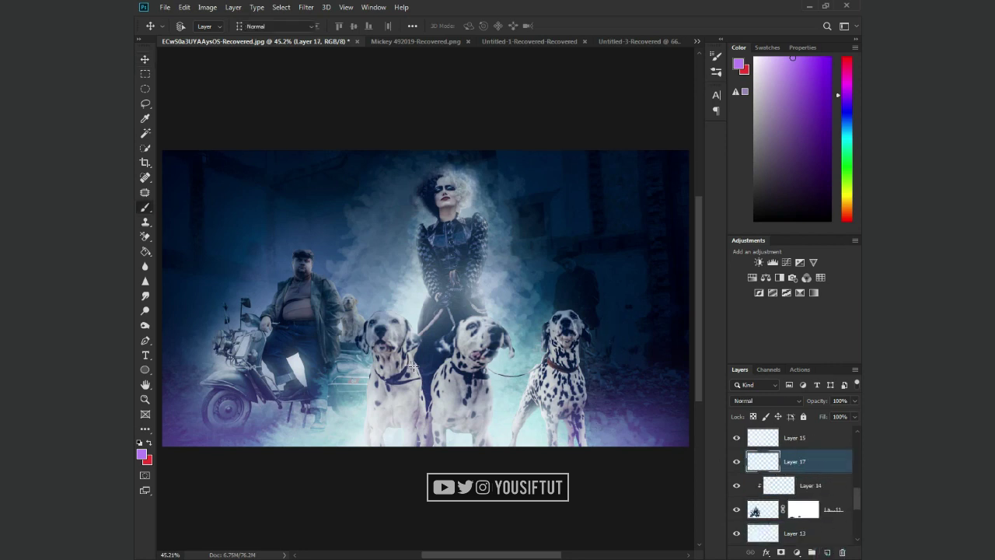
pyautogui.press('b')
pyautogui.click(765, 400)
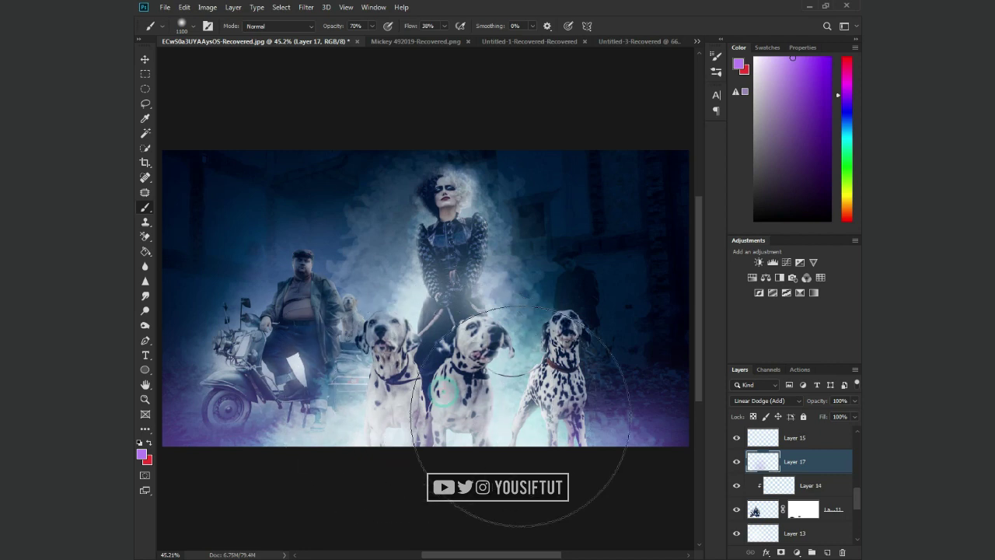
pyautogui.moveTo(511, 422); pyautogui.dragTo(556, 410)
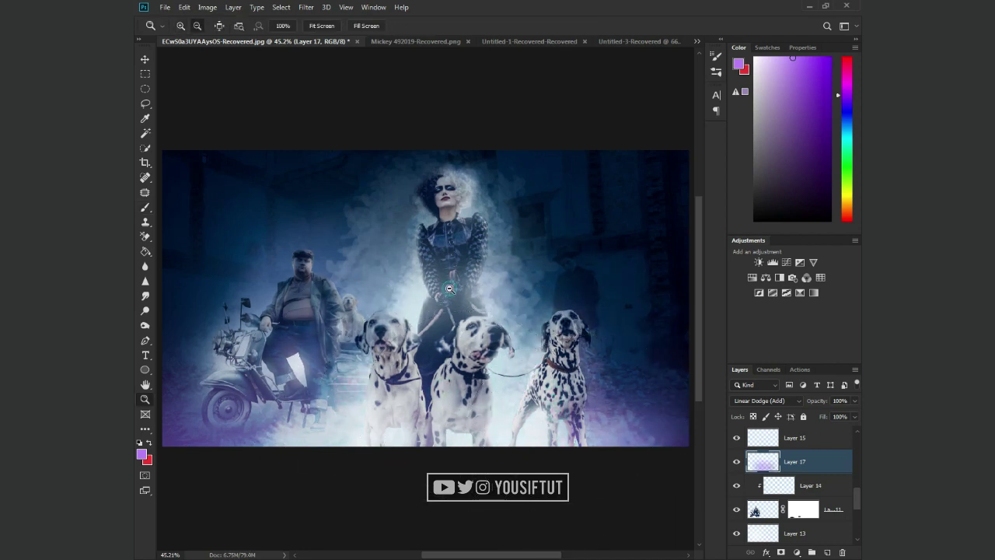
pyautogui.hotkey('ctrl', '-')
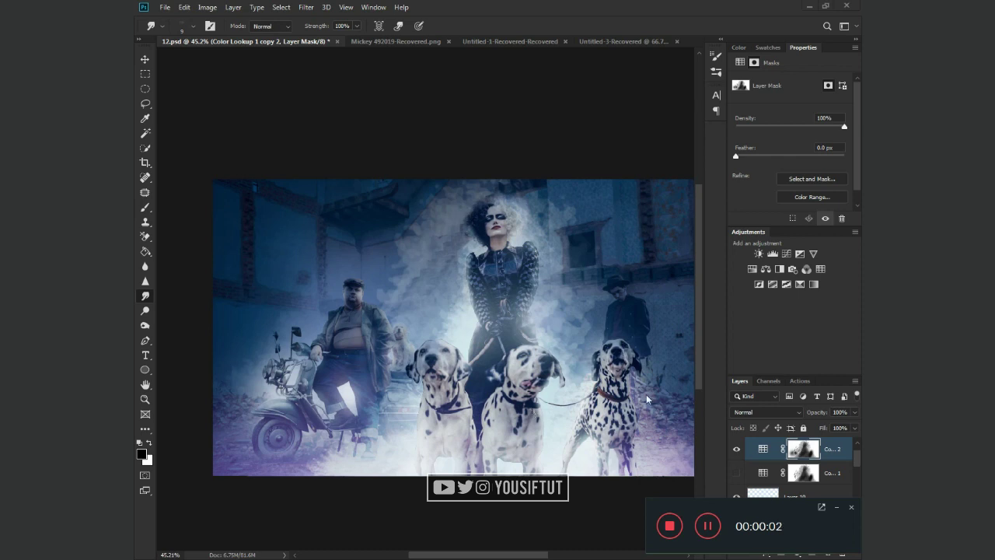
# Step: Solo Layer 1, zoom into the hatted man behind the right dalmatian, and hide the panels
pyautogui.scroll(-3, 792, 467)
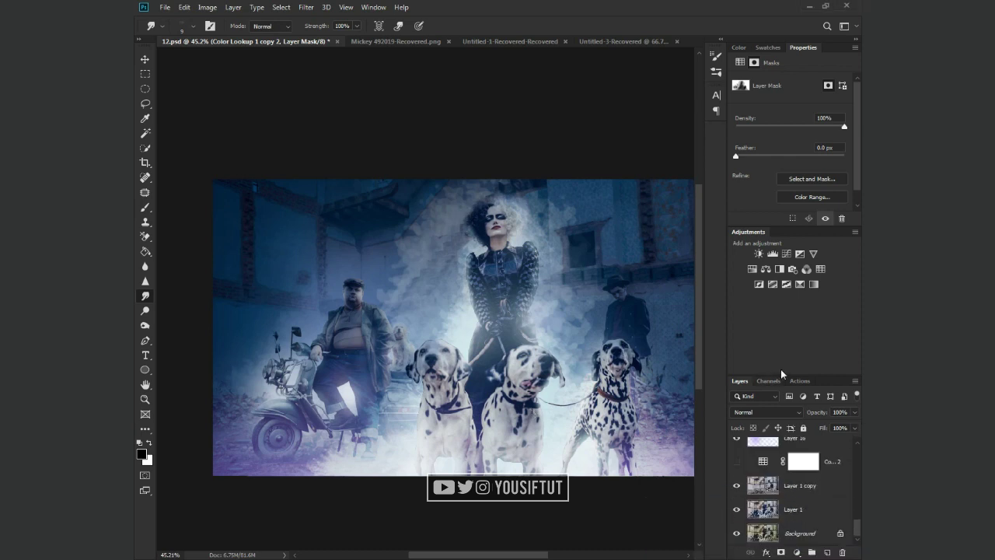
pyautogui.moveTo(780, 377); pyautogui.dragTo(773, 206)
pyautogui.keyDown('alt'); pyautogui.click(736, 509); pyautogui.keyUp('alt')
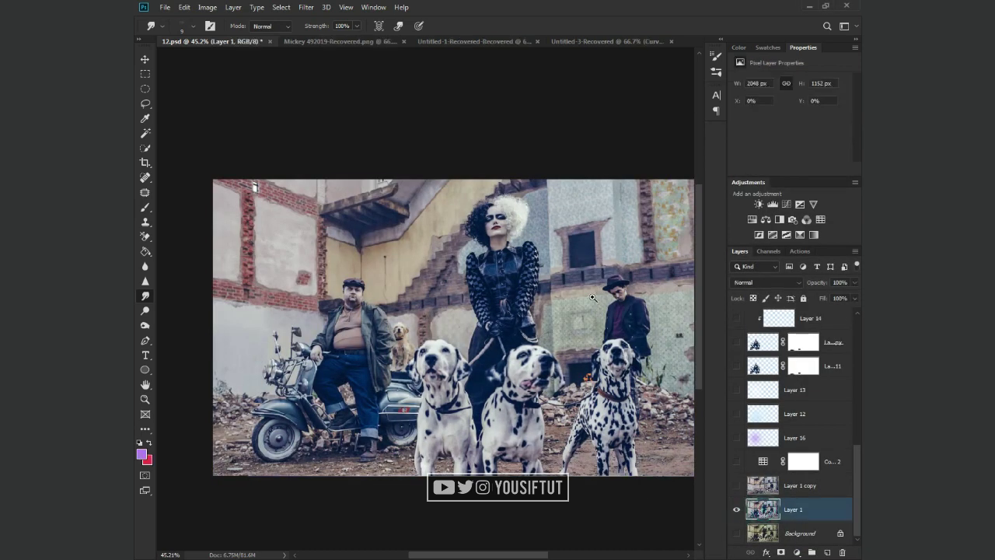
pyautogui.press('z')
pyautogui.moveTo(405, 360); pyautogui.dragTo(482, 360)
pyautogui.press('Tab')
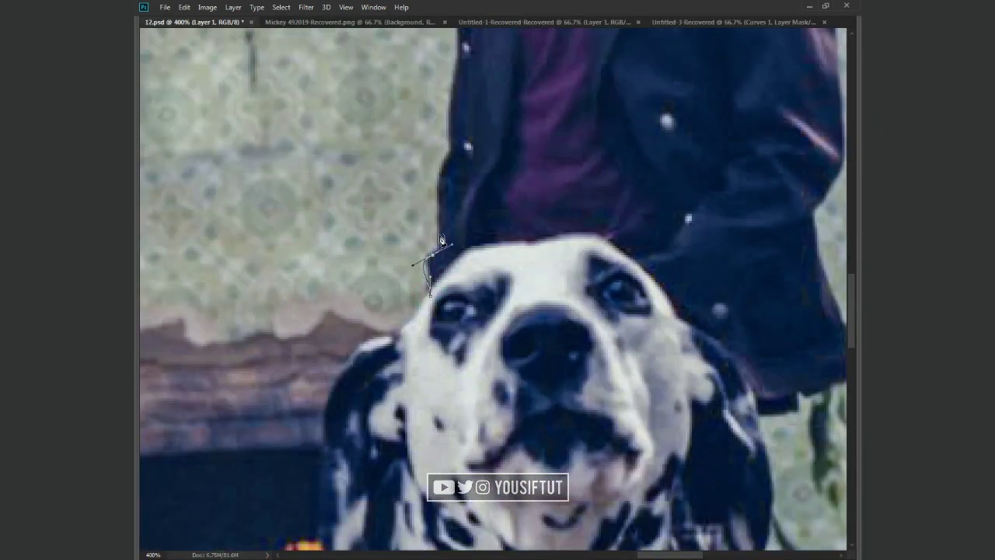
# Step: Start the pen path up the man's coat edge to his collar
pyautogui.moveTo(452, 172); pyautogui.dragTo(462, 138)
pyautogui.scroll(3, 453, 117)
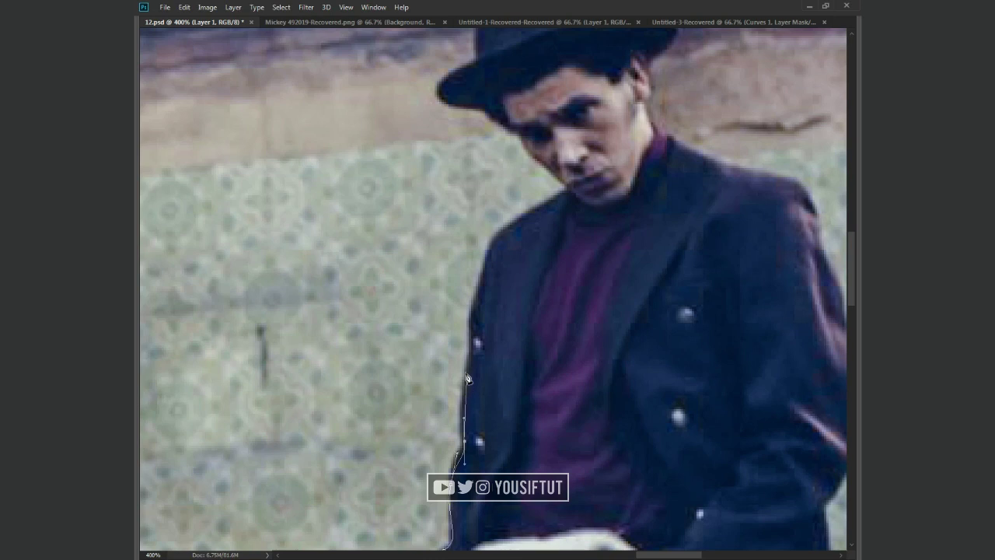
pyautogui.click(482, 267)
pyautogui.click(490, 234)
pyautogui.moveTo(522, 213); pyautogui.dragTo(557, 199)
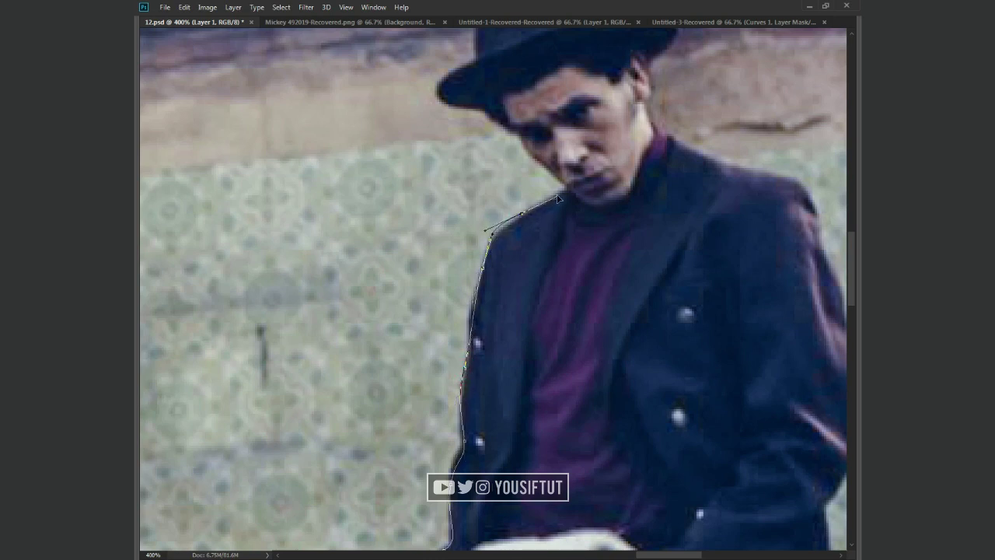
pyautogui.click(567, 190)
pyautogui.scroll(2, 542, 168)
pyautogui.scroll(3, 491, 370)
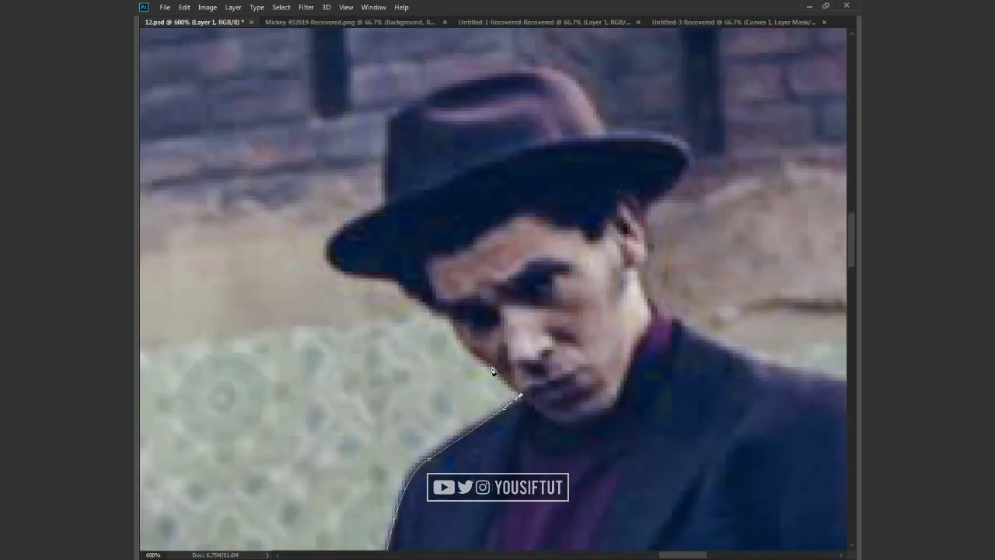
# Step: Trace the path along his chin, face, hat brim and over the hat crown
pyautogui.click(482, 353)
pyautogui.click(453, 331)
pyautogui.click(437, 308)
pyautogui.click(398, 282)
pyautogui.moveTo(326, 257); pyautogui.dragTo(323, 247)
pyautogui.moveTo(381, 206); pyautogui.dragTo(429, 187)
pyautogui.moveTo(391, 115); pyautogui.dragTo(401, 106)
pyautogui.moveTo(518, 70)
pyautogui.mouseDown()
pyautogui.moveTo(570, 67)
pyautogui.moveTo(607, 136)
pyautogui.mouseUp()
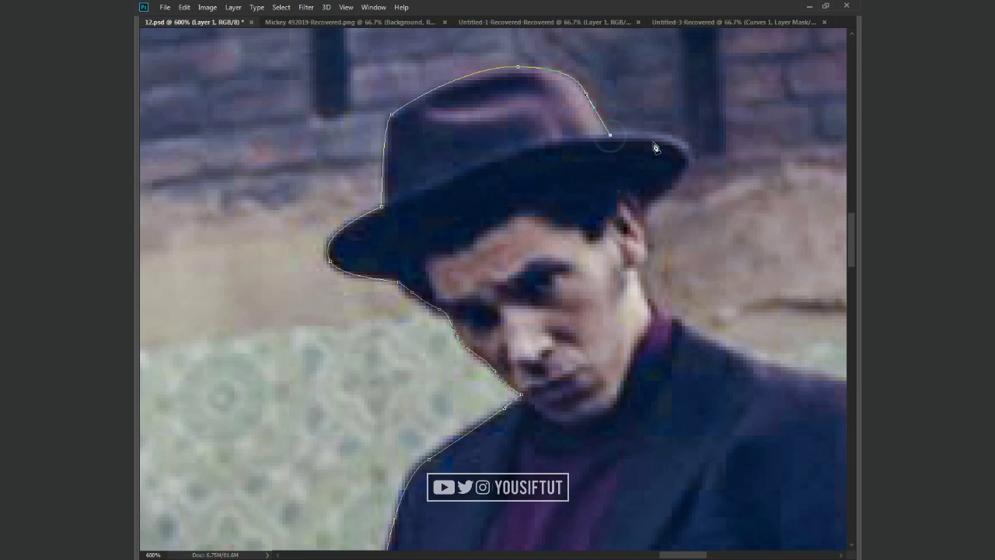
pyautogui.moveTo(644, 206); pyautogui.dragTo(606, 228)
pyautogui.keyDown('alt'); pyautogui.click(644, 206); pyautogui.keyUp('alt')
# Step: Continue the path down his shoulder and sleeve to where the coat meets the dog
pyautogui.moveTo(687, 333); pyautogui.dragTo(448, 168)
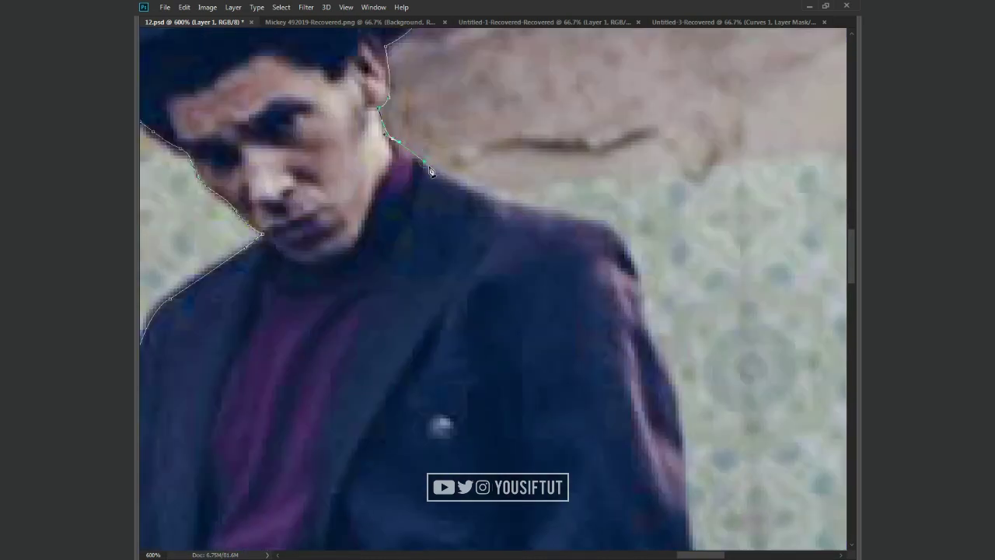
pyautogui.click(679, 427)
pyautogui.moveTo(681, 472); pyautogui.dragTo(593, 147)
pyautogui.click(604, 254)
pyautogui.click(609, 312)
pyautogui.click(554, 381)
pyautogui.moveTo(565, 433); pyautogui.dragTo(492, 196)
pyautogui.click(506, 266)
pyautogui.click(520, 397)
pyautogui.click(458, 409)
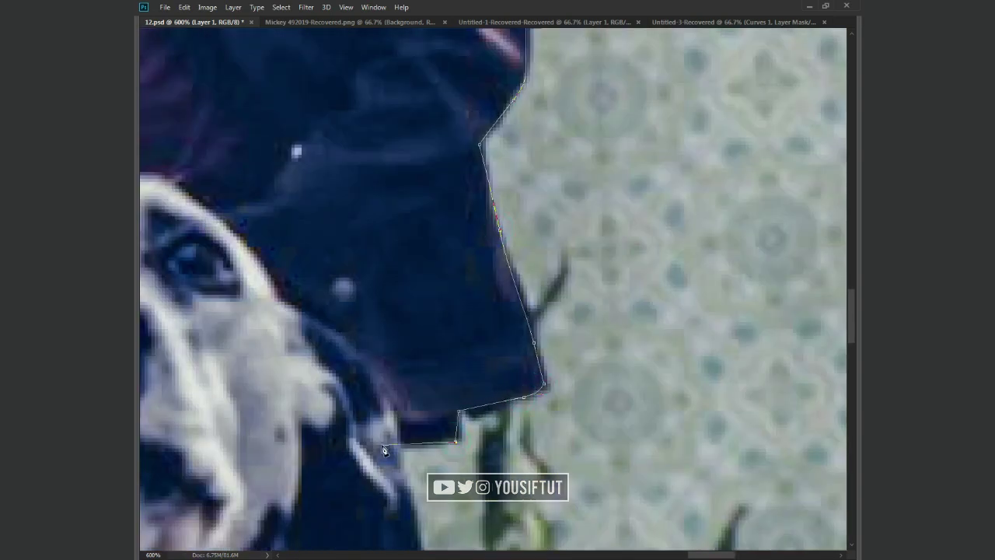
# Step: Curve the path around the dalmatian's head to close the outline
pyautogui.moveTo(384, 449)
pyautogui.mouseDown()
pyautogui.moveTo(539, 261)
pyautogui.moveTo(651, 460)
pyautogui.mouseUp()
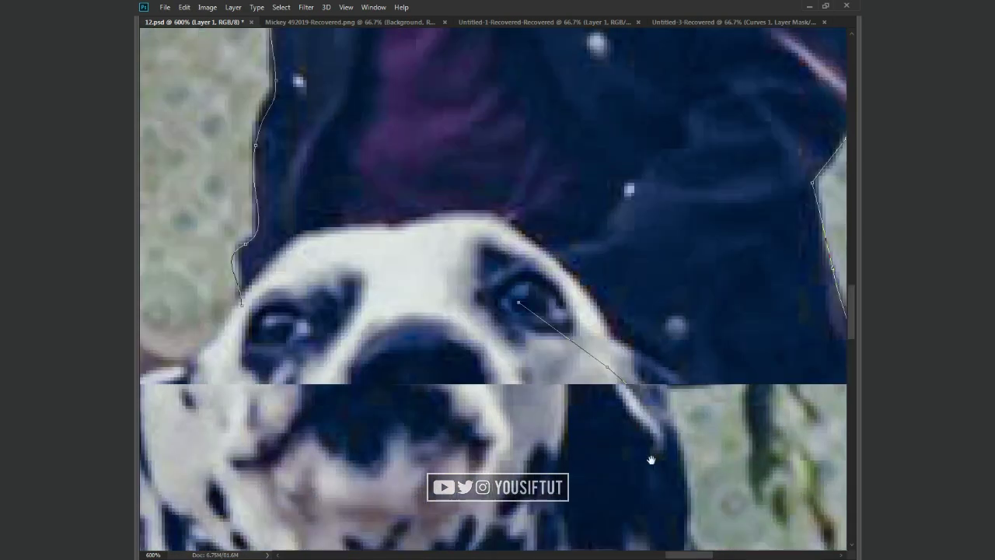
pyautogui.scroll(-3, 651, 460)
pyautogui.moveTo(412, 439); pyautogui.dragTo(373, 471)
pyautogui.scroll(-3, 422, 418)
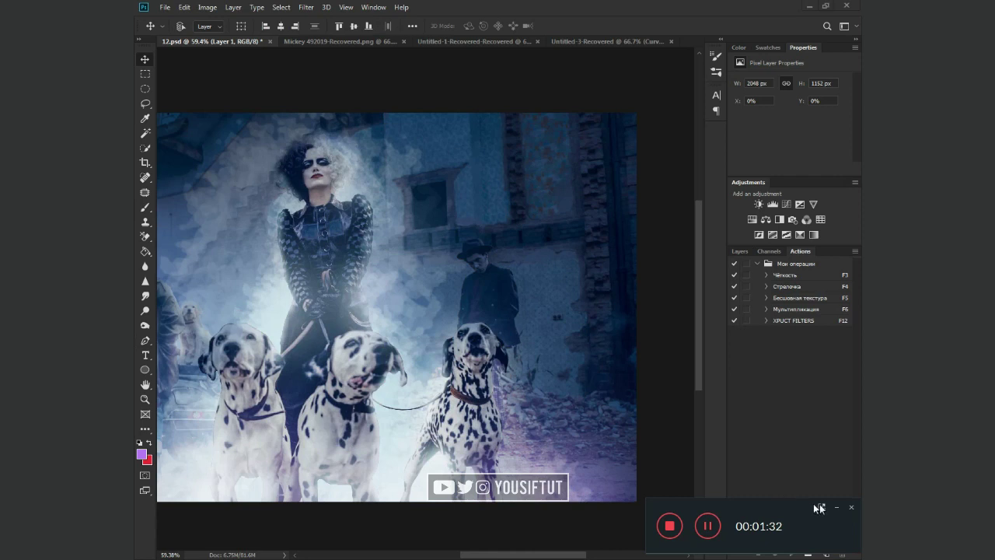
# Step: Load the man's outline from Layer 18 and move that layer above Color Lookup 2
pyautogui.click(838, 507)
pyautogui.click(739, 251)
pyautogui.keyDown('ctrl'); pyautogui.click(762, 509); pyautogui.keyUp('ctrl')
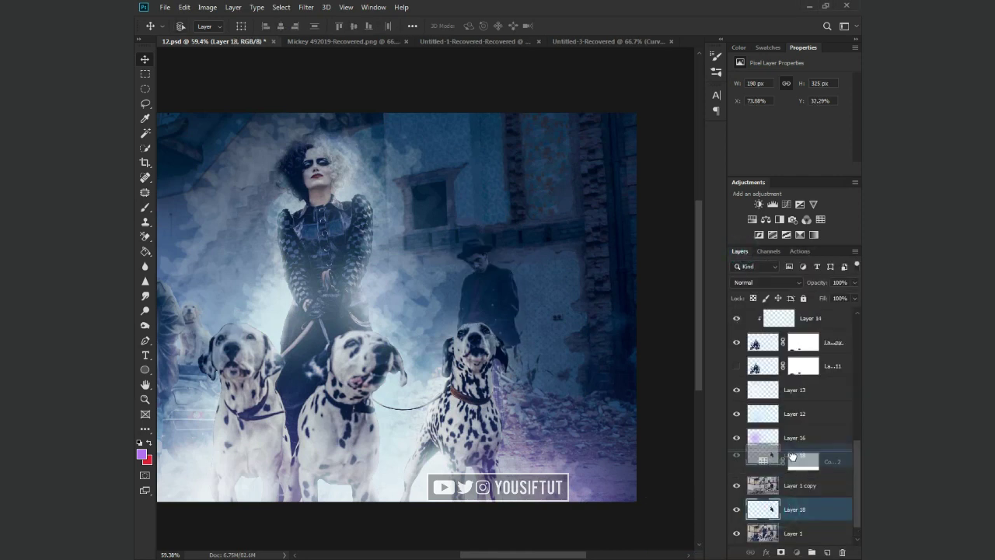
pyautogui.moveTo(781, 515); pyautogui.dragTo(777, 451)
# Step: Expand the selection and content-aware fill the original man out of Layer 1 copy
pyautogui.click(800, 509)
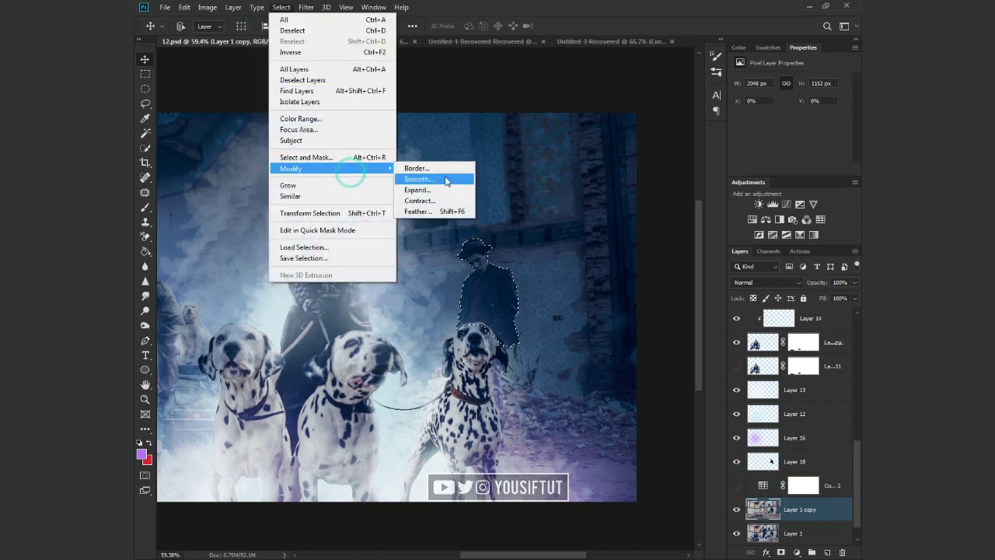
pyautogui.click(446, 185)
pyautogui.press('Return')
pyautogui.hotkey('shift', 'F5')
pyautogui.press('Return')
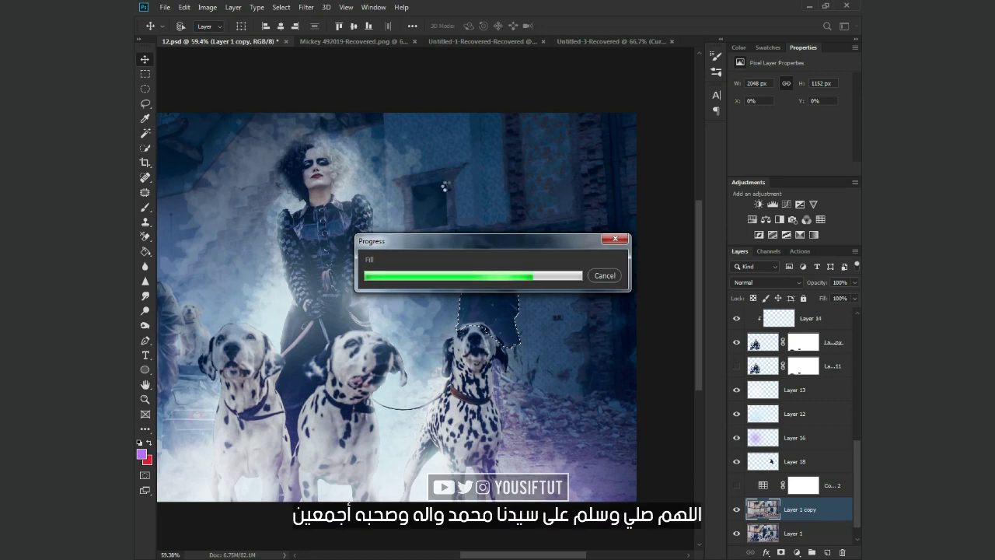
pyautogui.keyDown('alt'); pyautogui.click(736, 510); pyautogui.keyUp('alt')
pyautogui.keyDown('alt'); pyautogui.click(734, 513); pyautogui.keyUp('alt')
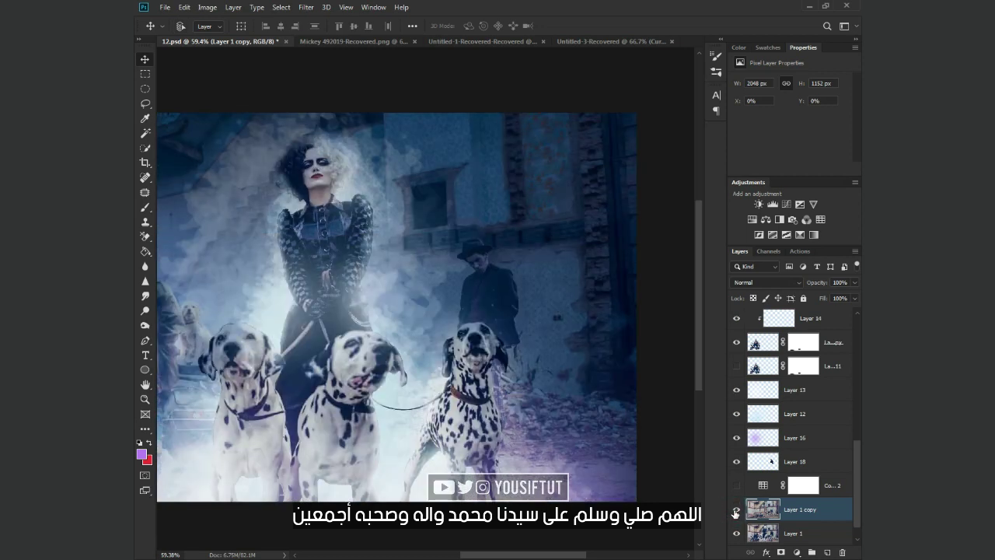
# Step: Nudge the cut-out man on Layer 18 up and to the left
pyautogui.click(626, 367)
pyautogui.moveTo(626, 367)
pyautogui.mouseDown()
pyautogui.moveTo(555, 278)
pyautogui.moveTo(577, 329)
pyautogui.mouseUp()
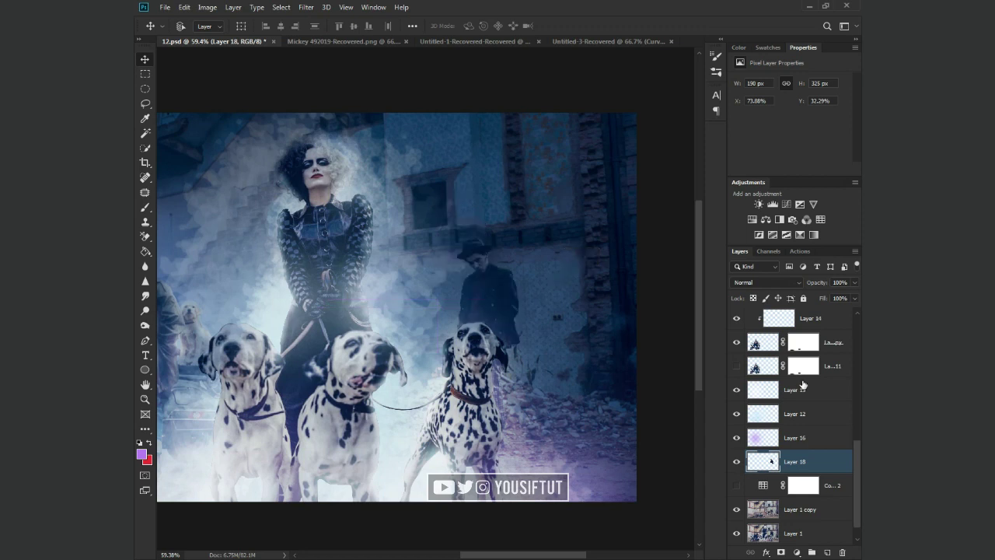
pyautogui.scroll(3, 803, 386)
pyautogui.scroll(2, 800, 403)
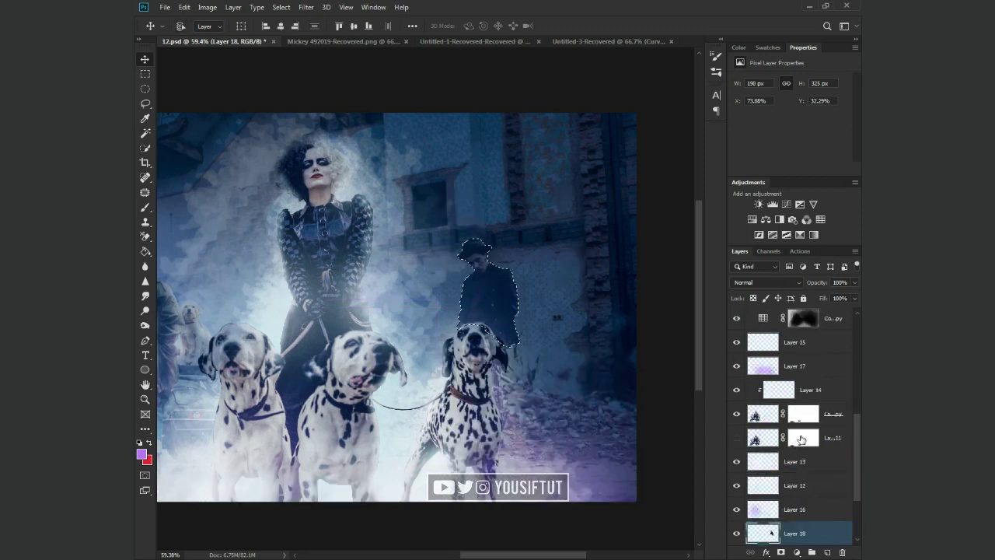
pyautogui.scroll(2, 803, 373)
# Step: Brush the Color Lookup 1 copy 2 mask off the man's face and shirt (size 40, 30% opacity)
pyautogui.keyDown('ctrl'); pyautogui.click(805, 346); pyautogui.keyUp('ctrl')
pyautogui.press('z')
pyautogui.moveTo(480, 286); pyautogui.dragTo(508, 362)
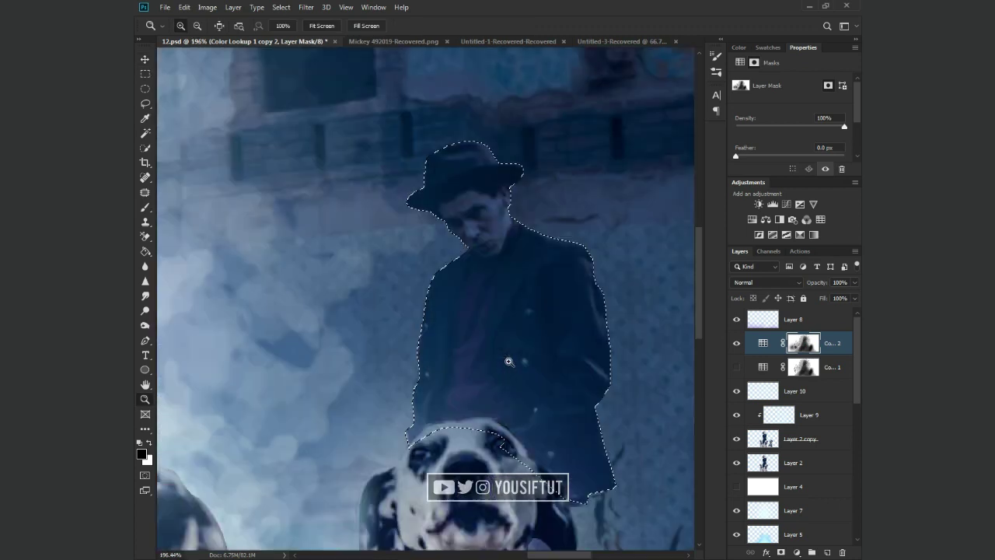
pyautogui.press('b')
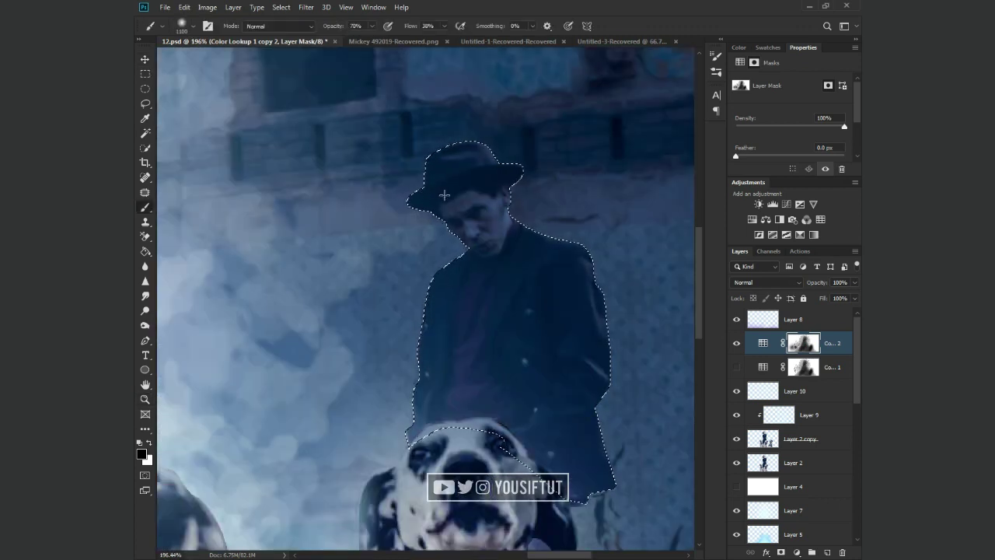
pyautogui.press('[')
pyautogui.press('[')
pyautogui.press('[')
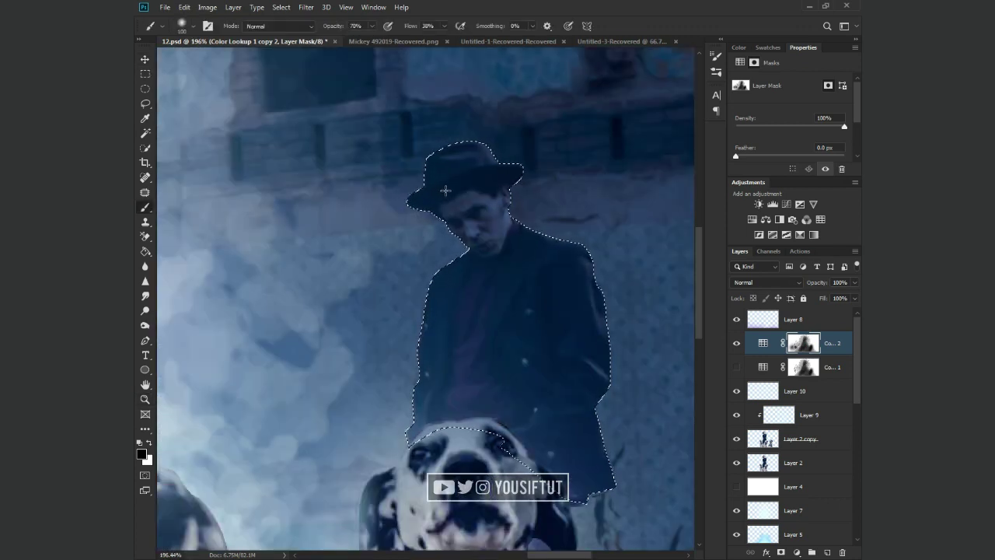
pyautogui.press(']')
pyautogui.press(']')
pyautogui.press(']')
pyautogui.moveTo(471, 251)
pyautogui.mouseDown()
pyautogui.moveTo(434, 212)
pyautogui.moveTo(422, 350)
pyautogui.mouseUp()
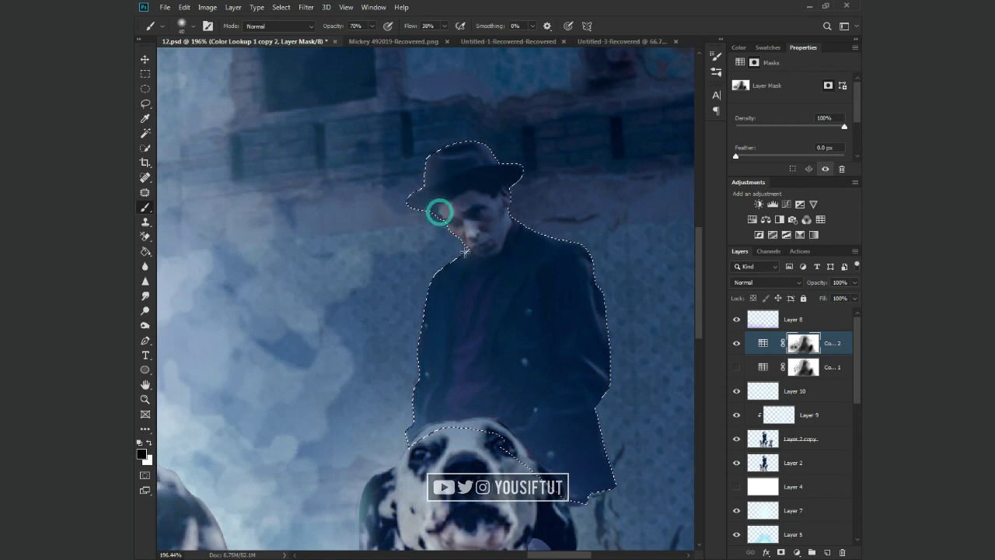
pyautogui.press('3')
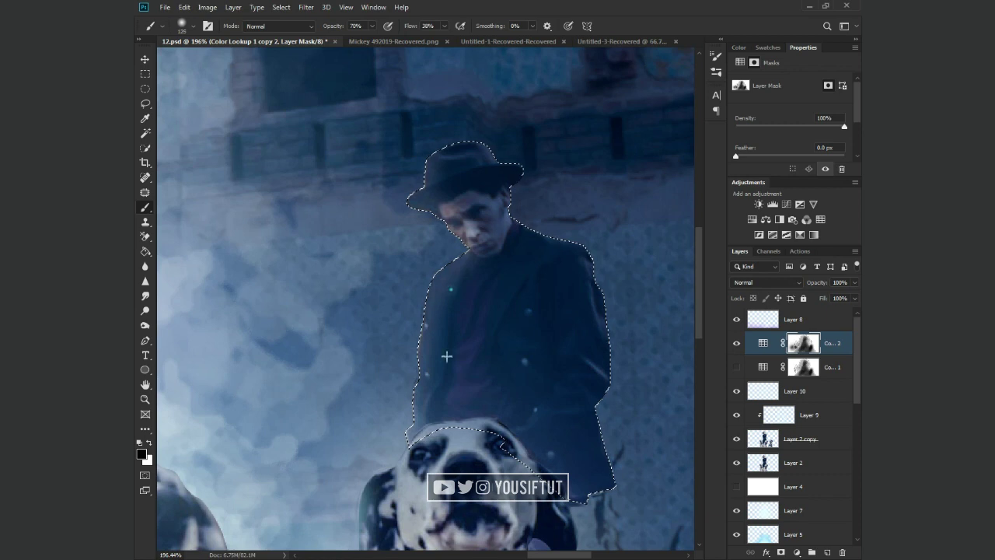
pyautogui.moveTo(444, 355)
pyautogui.mouseDown()
pyautogui.moveTo(463, 318)
pyautogui.moveTo(515, 316)
pyautogui.mouseUp()
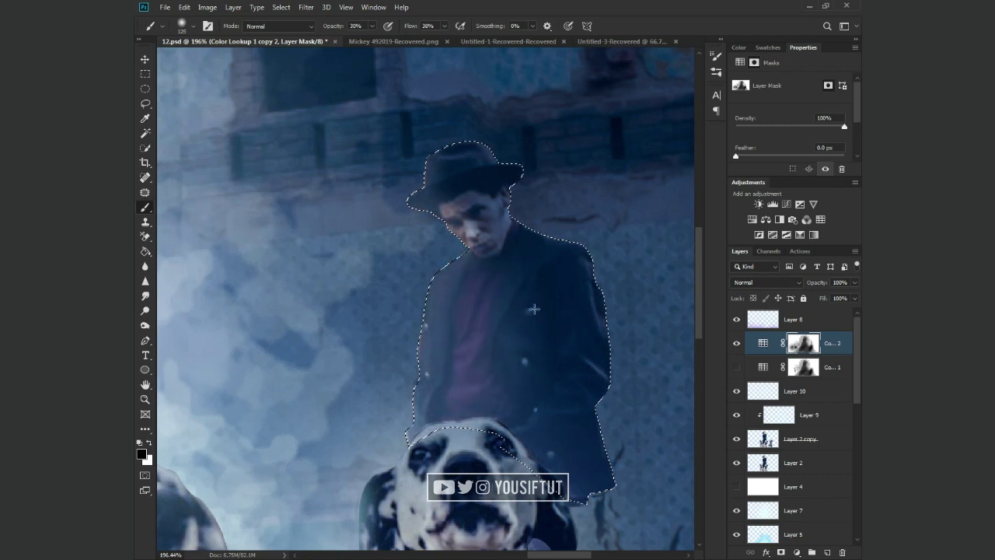
pyautogui.moveTo(567, 344)
pyautogui.mouseDown()
pyautogui.moveTo(524, 435)
pyautogui.moveTo(554, 399)
pyautogui.mouseUp()
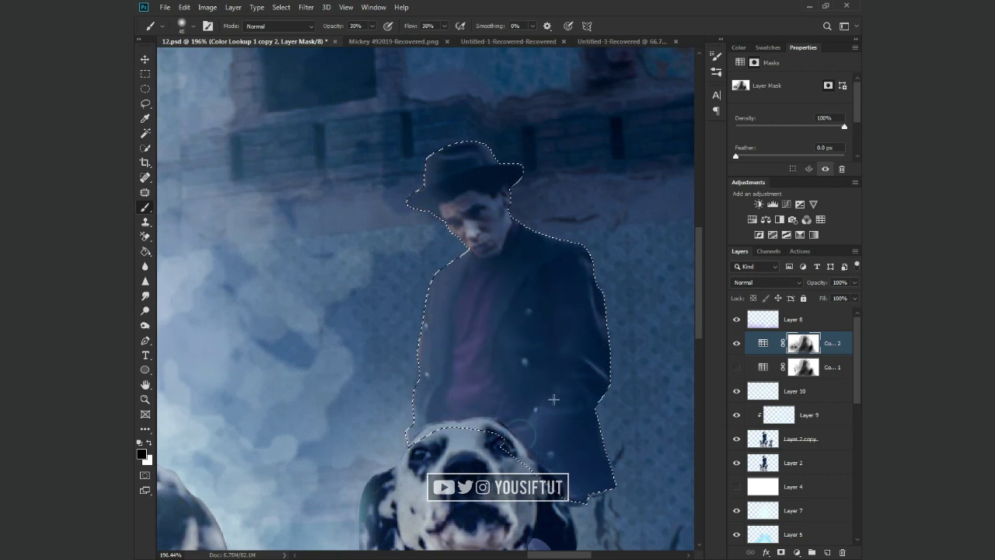
# Step: Clear the selection and paint white on the mask around the dalmatian's head
pyautogui.hotkey('ctrl', 'd')
pyautogui.press('z')
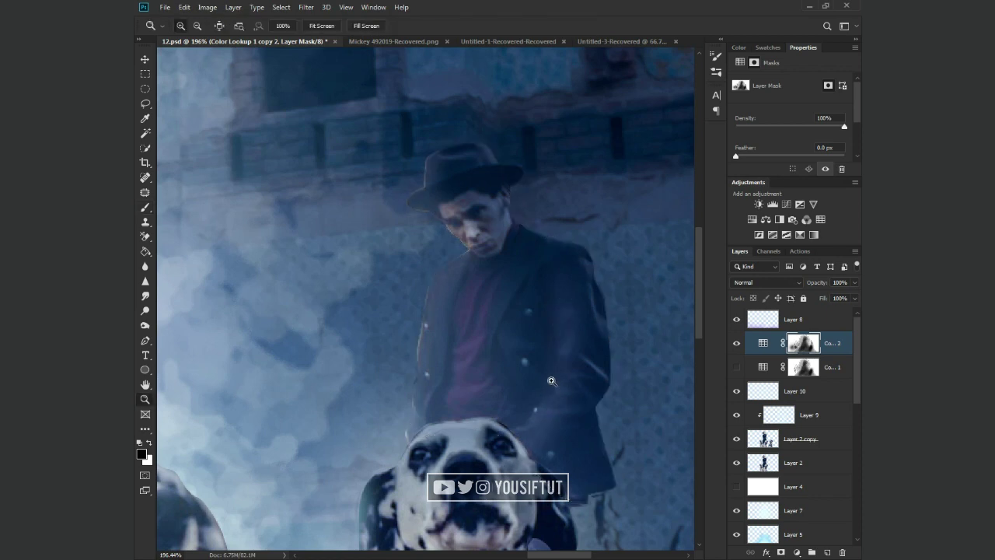
pyautogui.press('b')
pyautogui.press('x')
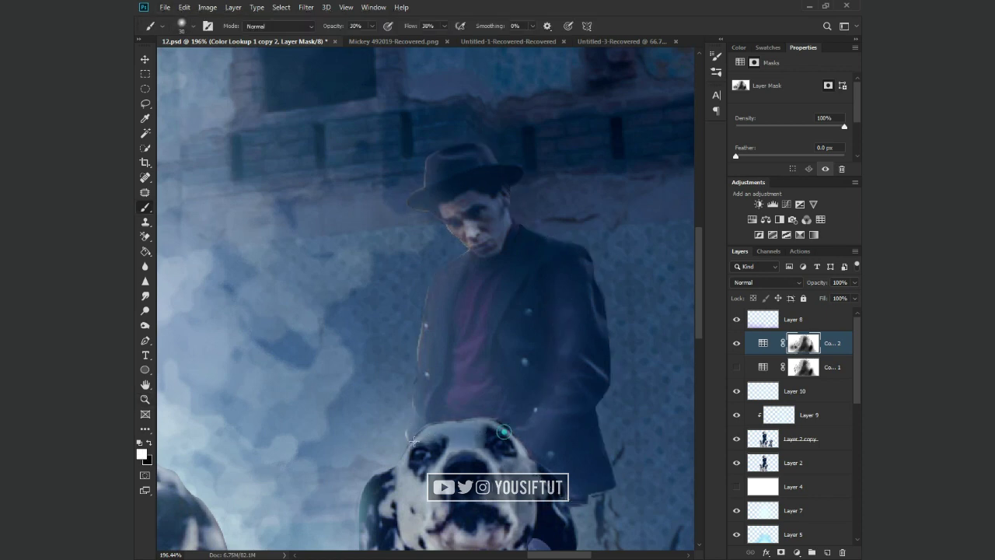
pyautogui.moveTo(467, 454); pyautogui.dragTo(422, 456)
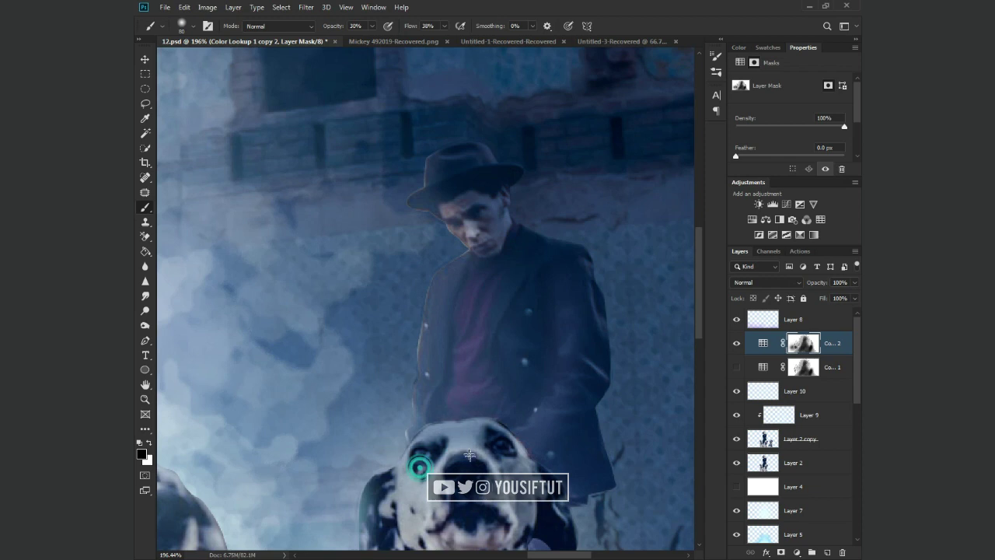
# Step: Add a clipped Color Balance to Layer 2 copy, nudging the midtone cyan–red slider
pyautogui.press('z')
pyautogui.keyDown('alt'); pyautogui.click(523, 313); pyautogui.keyUp('alt')
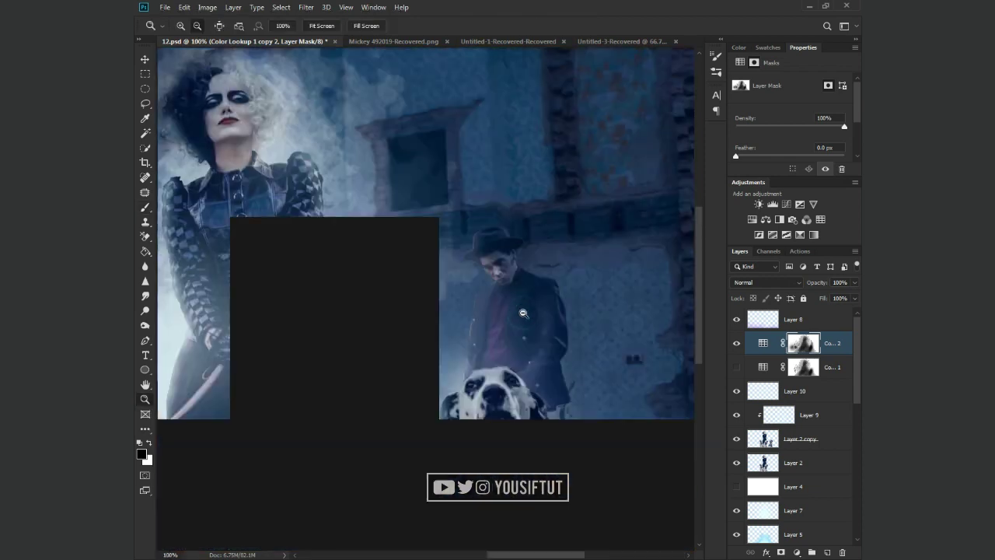
pyautogui.scroll(-5, 813, 424)
pyautogui.scroll(5, 816, 420)
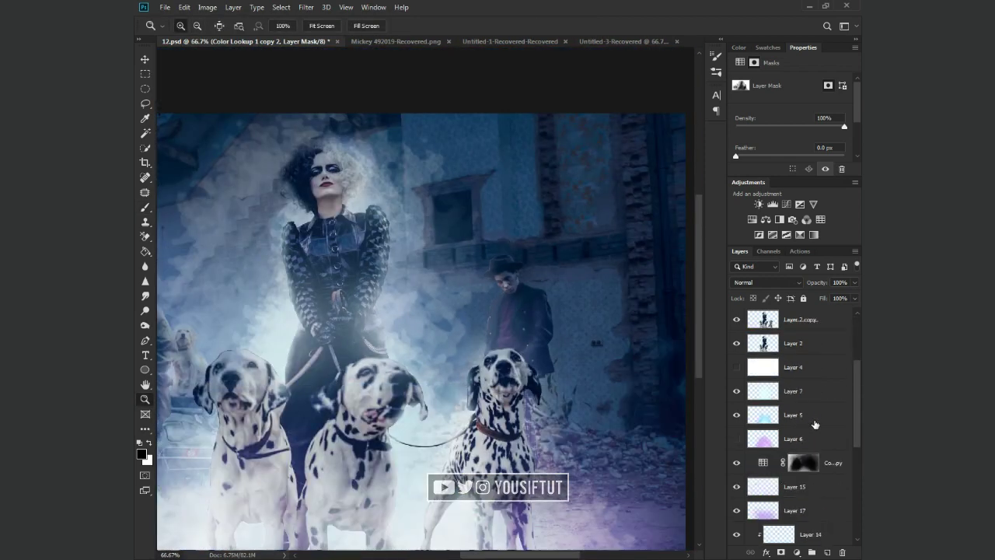
pyautogui.doubleClick(800, 415)
pyautogui.click(765, 219)
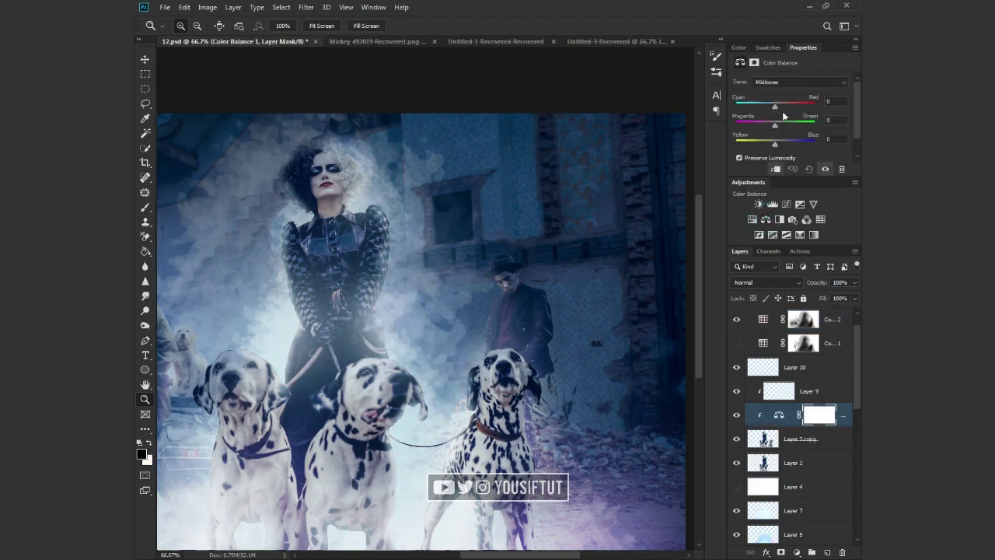
pyautogui.moveTo(771, 106); pyautogui.dragTo(770, 110)
# Step: Add a Color Balance above Layer 15 shifting midtones toward cyan (-12) and blue (+26)
pyautogui.scroll(-5, 800, 419)
pyautogui.click(794, 414)
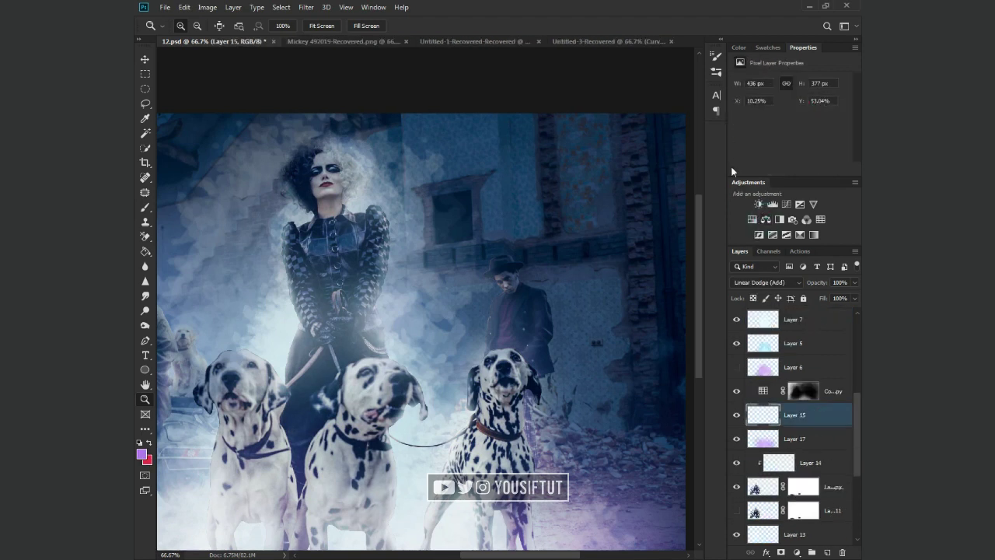
pyautogui.click(767, 220)
pyautogui.moveTo(773, 104); pyautogui.dragTo(759, 108)
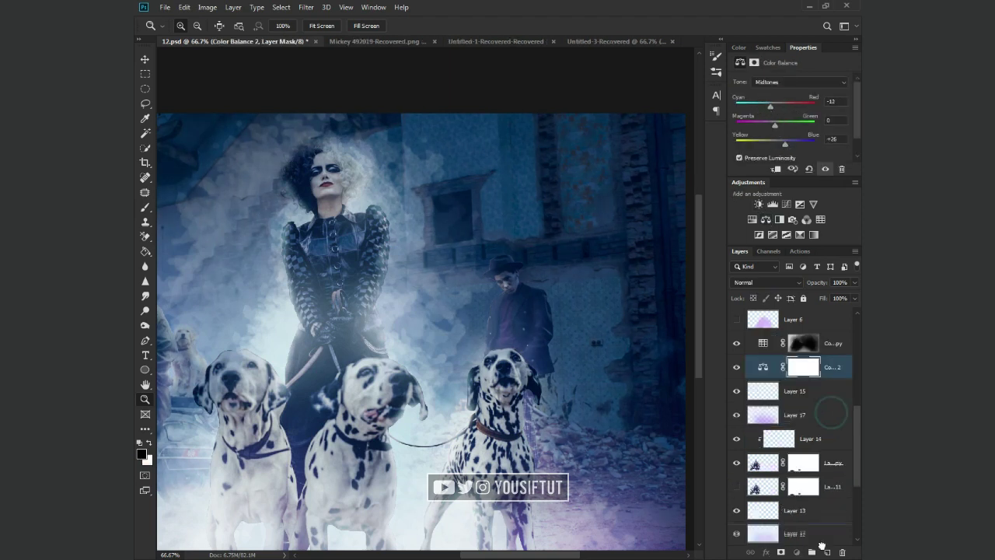
# Step: Select Layer 17 and briefly solo Layer 18 to check the man
pyautogui.scroll(-3, 801, 420)
pyautogui.keyDown('alt'); pyautogui.click(800, 469); pyautogui.keyUp('alt')
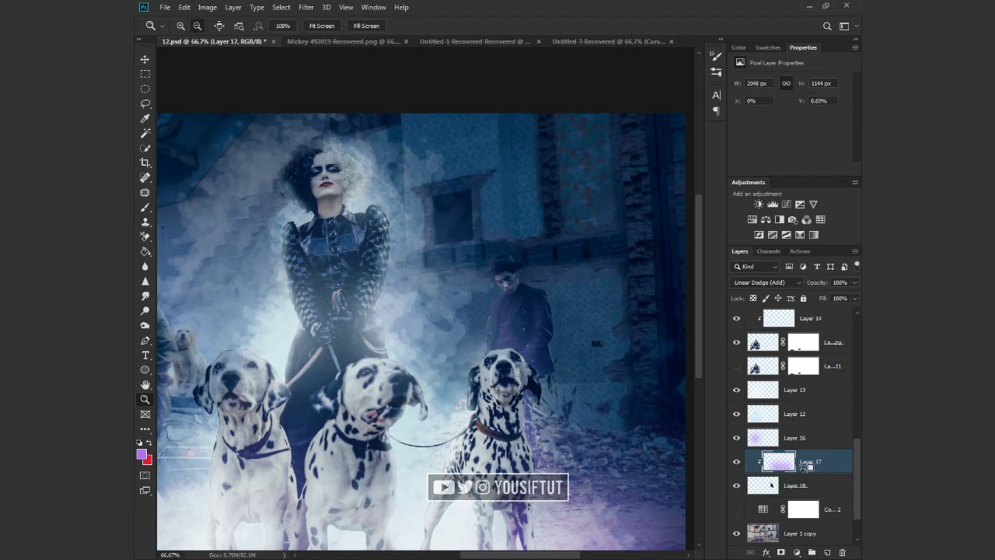
pyautogui.keyDown('alt'); pyautogui.click(737, 485); pyautogui.keyUp('alt')
pyautogui.keyDown('alt'); pyautogui.click(737, 485); pyautogui.keyUp('alt')
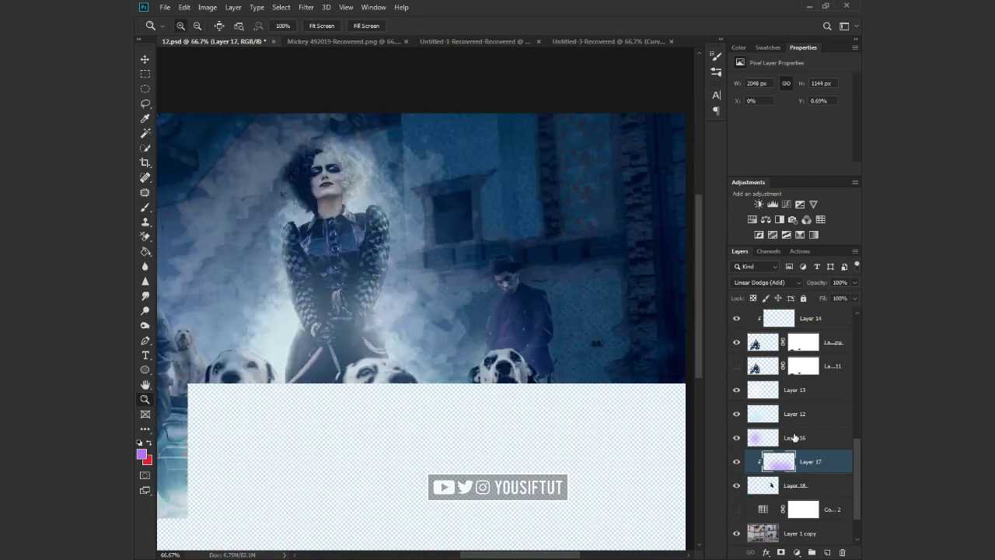
pyautogui.scroll(-3, 800, 420)
# Step: Target the Color Lookup 1 copy 2 mask and ready a white brush over the man's hat
pyautogui.click(803, 343)
pyautogui.click(543, 378)
pyautogui.press('b')
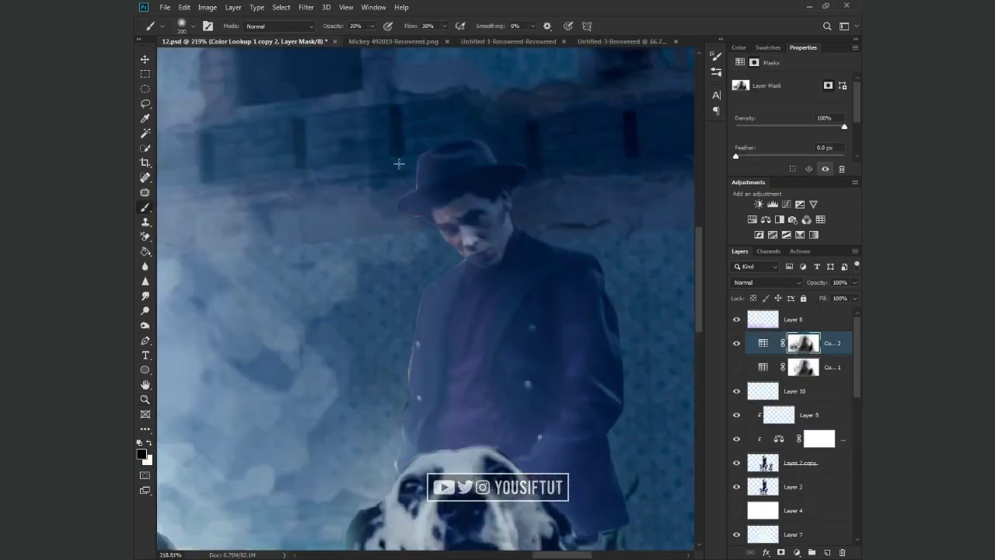
pyautogui.press('x')
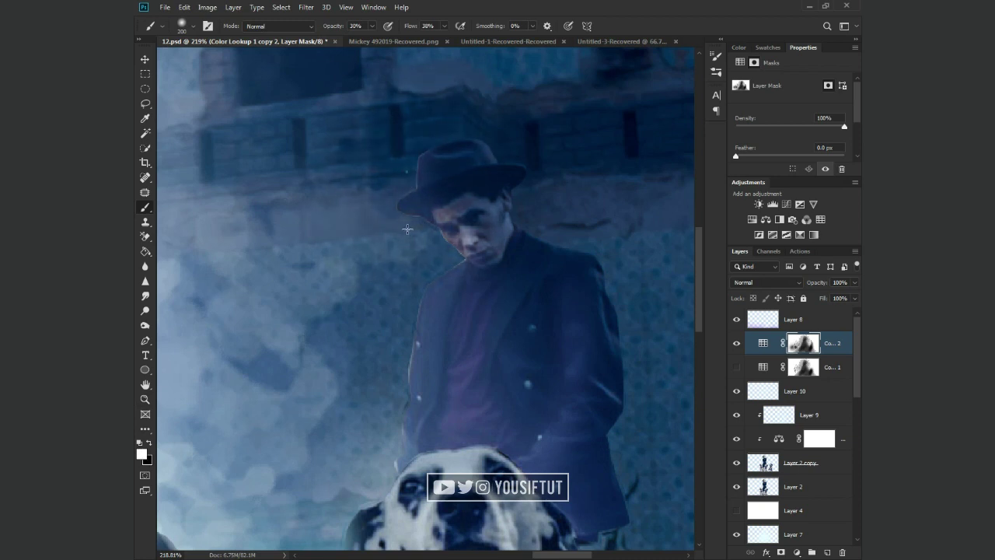
pyautogui.hotkey('ctrl', '1')
pyautogui.press('z')
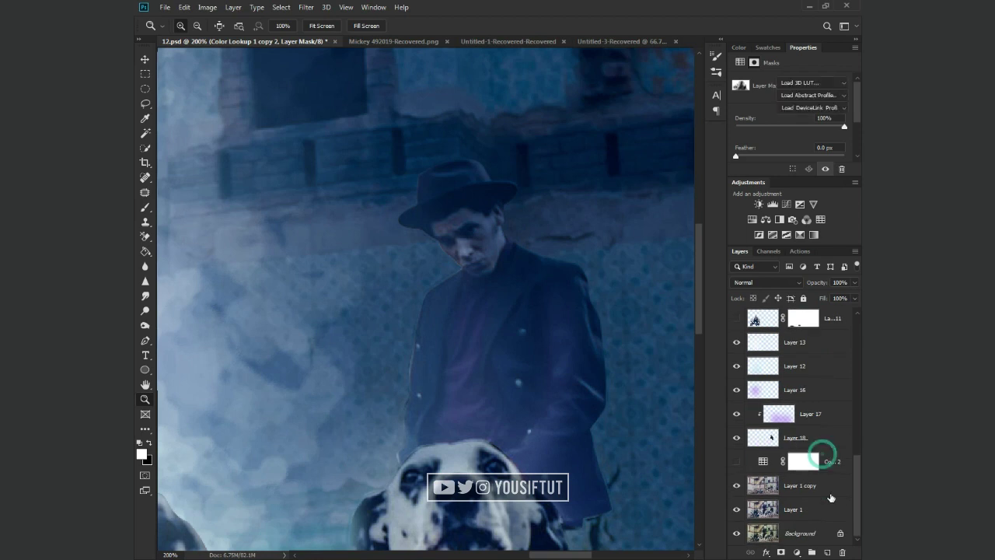
# Step: Set Layer 19 to Linear Dodge (Add) and brush a light-cyan glow at 70% opacity around the front dalmatian
pyautogui.press('b')
pyautogui.click(750, 283)
pyautogui.click(770, 379)
pyautogui.click(738, 48)
pyautogui.click(776, 71)
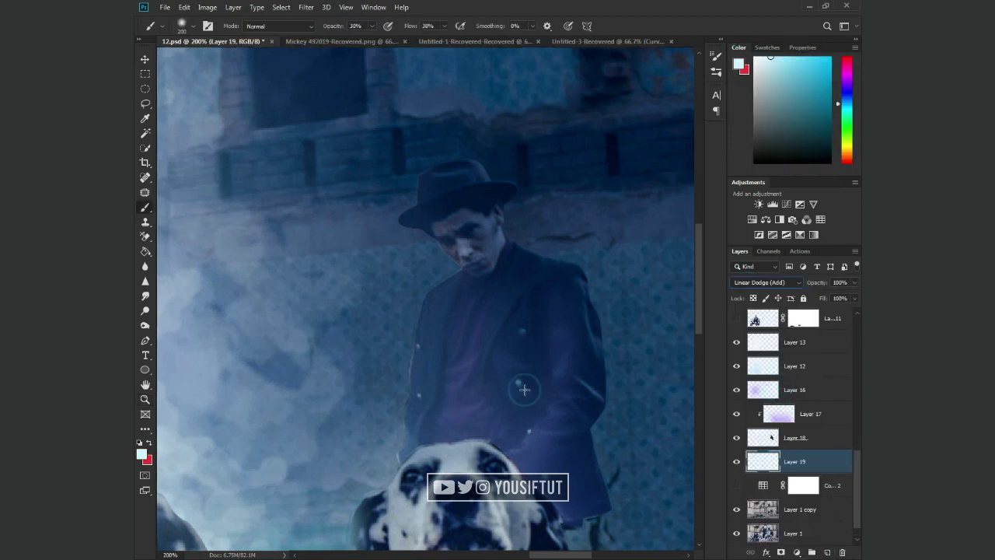
pyautogui.press('7')
pyautogui.press(']')
pyautogui.hotkey('ctrl', '1')
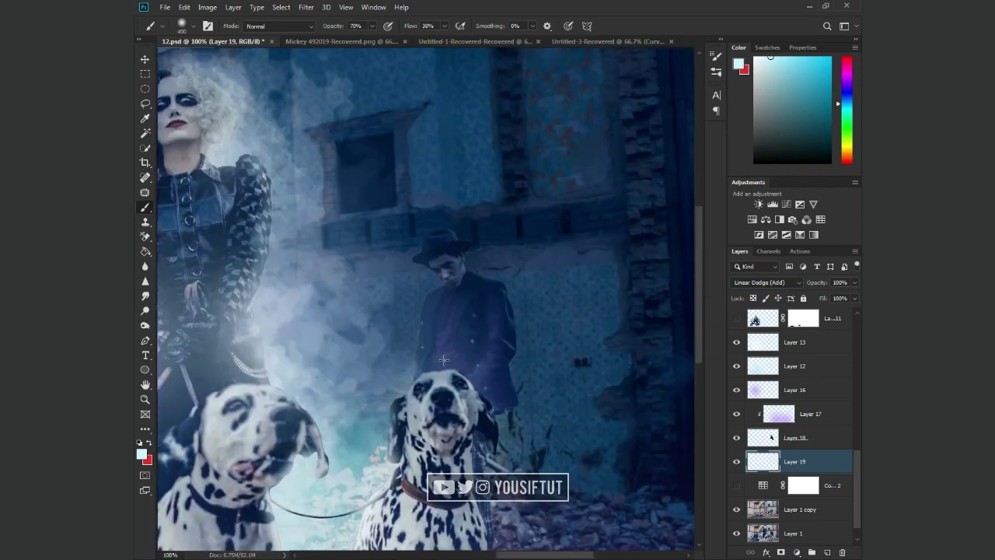
pyautogui.moveTo(456, 366); pyautogui.dragTo(453, 425)
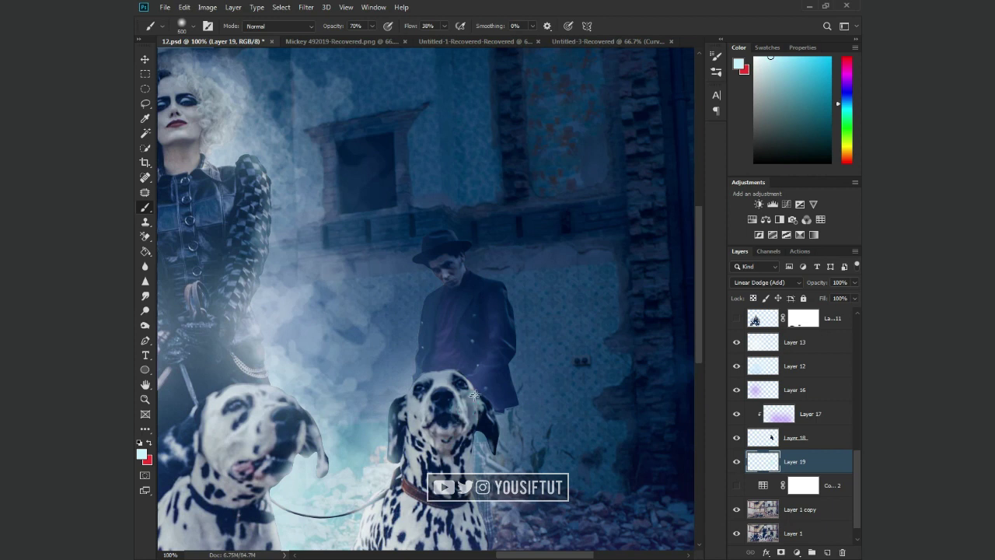
pyautogui.press('z')
pyautogui.keyDown('alt'); pyautogui.click(461, 327); pyautogui.keyUp('alt')
# Step: Paint black on the Color Lookup 1 copy 2 mask over the man's forehead, face and chin
pyautogui.moveTo(461, 327)
pyautogui.mouseDown()
pyautogui.moveTo(549, 324)
pyautogui.moveTo(591, 298)
pyautogui.mouseUp()
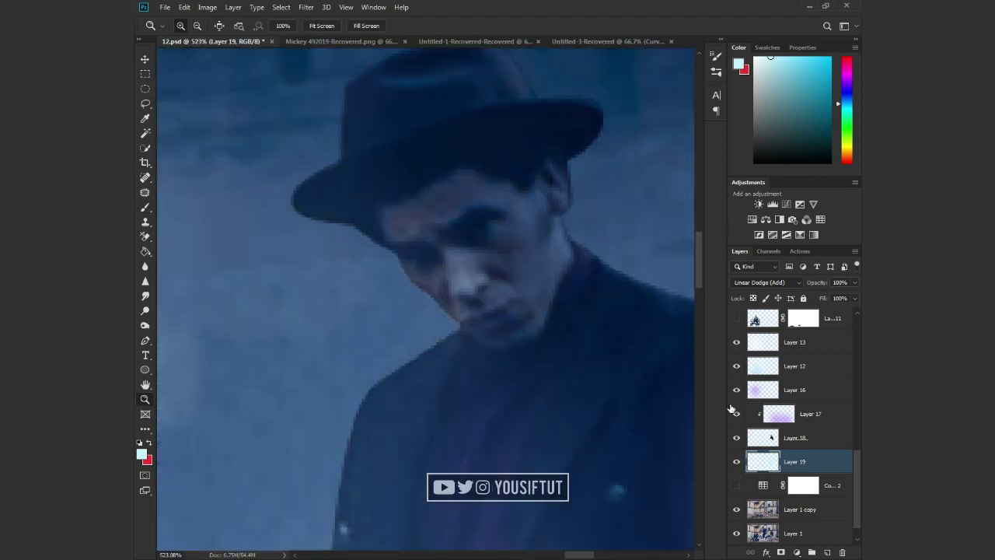
pyautogui.scroll(3, 769, 389)
pyautogui.scroll(2, 804, 323)
pyautogui.click(805, 323)
pyautogui.press('d')
pyautogui.press('b')
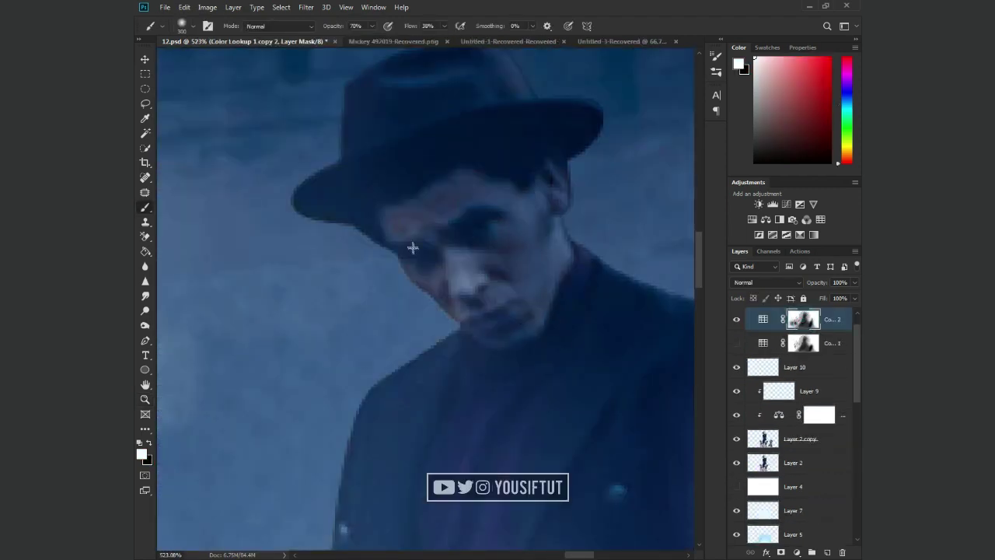
pyautogui.press('x')
pyautogui.moveTo(381, 202); pyautogui.dragTo(413, 233)
pyautogui.press(']')
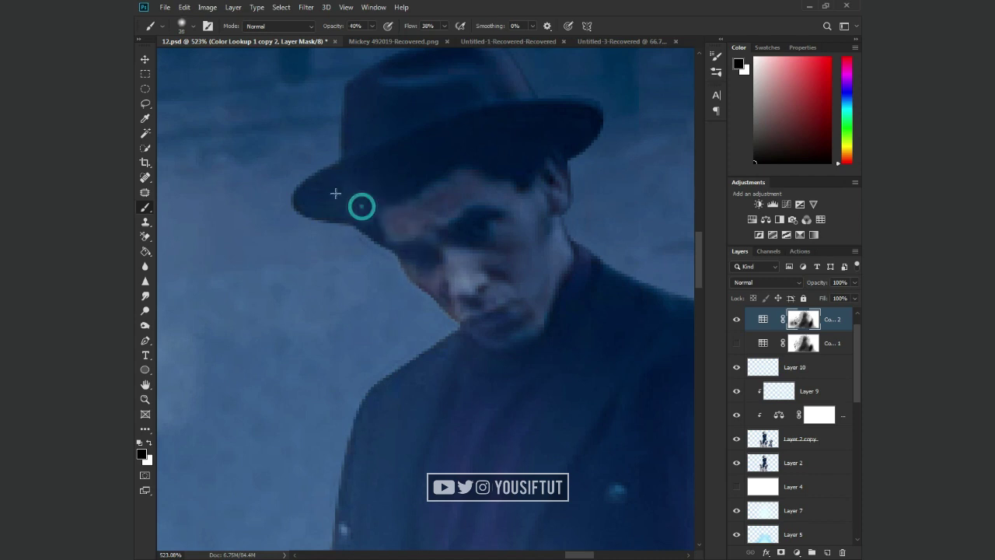
pyautogui.moveTo(360, 207); pyautogui.dragTo(506, 342)
pyautogui.moveTo(444, 275); pyautogui.dragTo(442, 277)
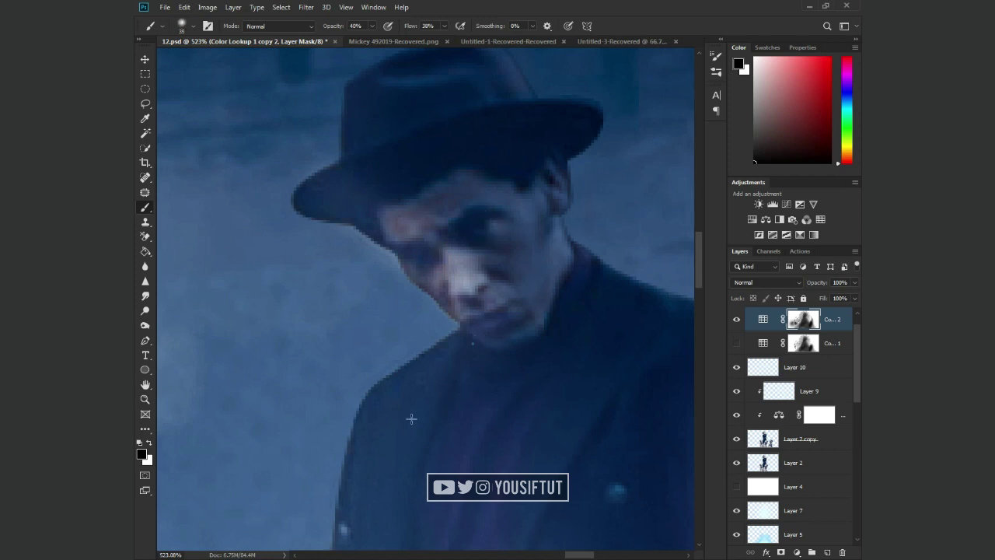
# Step: Zoom to the man and touch up the mask around his face, collar and white halo
pyautogui.scroll(-5, 412, 416)
pyautogui.press('z')
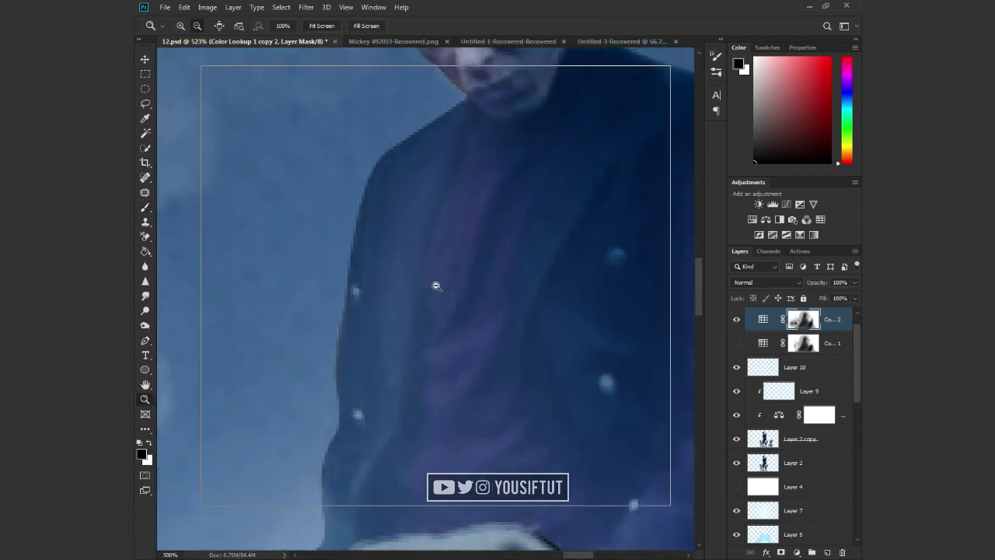
pyautogui.keyDown('alt'); pyautogui.click(436, 286); pyautogui.keyUp('alt')
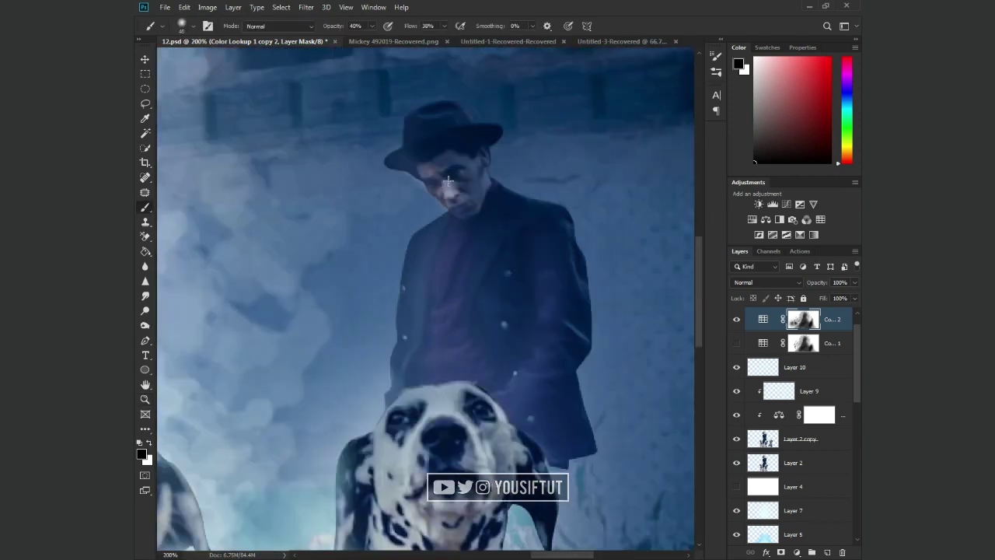
pyautogui.press('z')
pyautogui.keyDown('alt'); pyautogui.click(444, 178); pyautogui.keyUp('alt')
pyautogui.moveTo(429, 175); pyautogui.dragTo(540, 299)
pyautogui.press('b')
pyautogui.moveTo(428, 257)
pyautogui.mouseDown()
pyautogui.moveTo(468, 261)
pyautogui.moveTo(459, 267)
pyautogui.mouseUp()
pyautogui.press('[')
pyautogui.press('[')
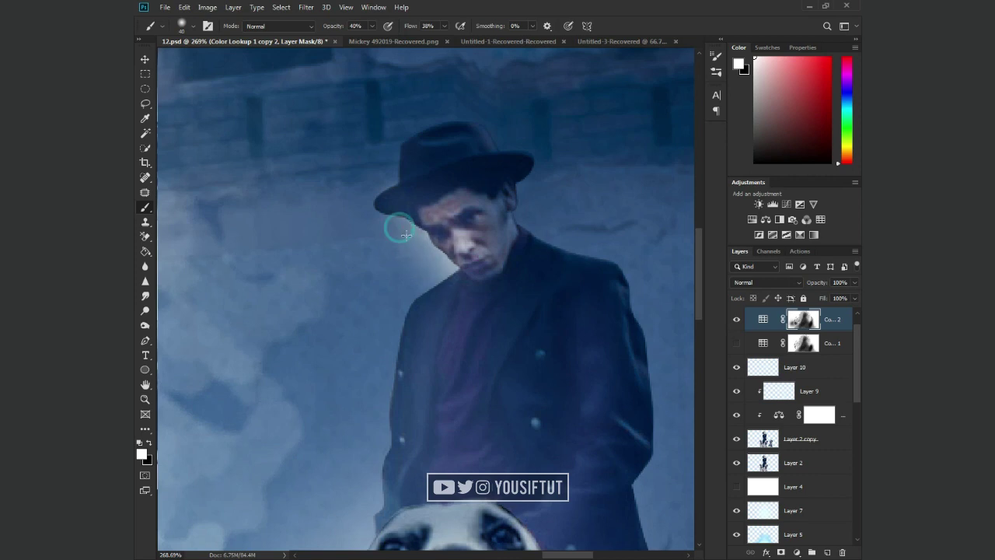
pyautogui.moveTo(396, 230); pyautogui.dragTo(422, 246)
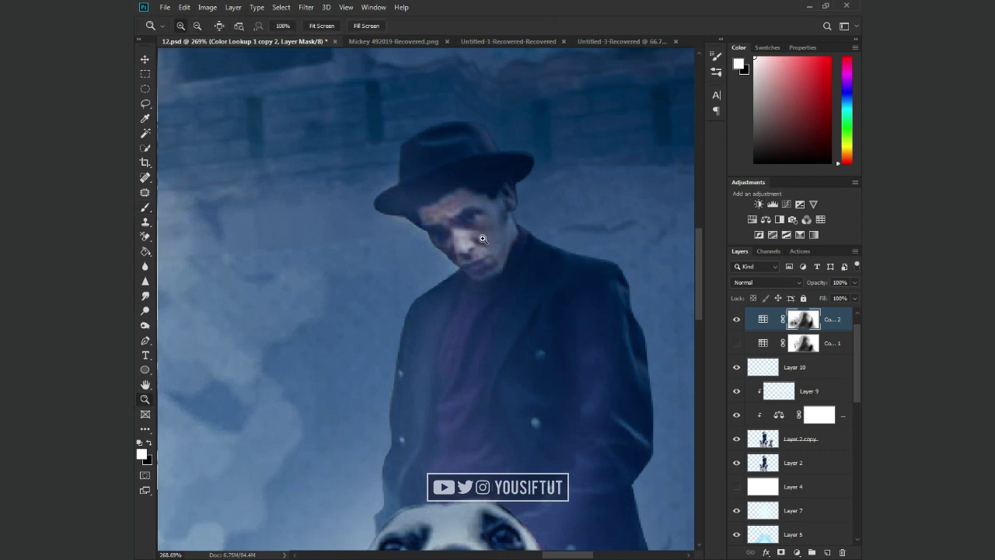
# Step: Darken the mask over the face, then restore brightness on it with white
pyautogui.scroll(1, 471, 244)
pyautogui.scroll(1, 470, 243)
pyautogui.moveTo(463, 239)
pyautogui.mouseDown()
pyautogui.moveTo(467, 210)
pyautogui.moveTo(478, 257)
pyautogui.mouseUp()
pyautogui.press('x')
pyautogui.moveTo(424, 225)
pyautogui.mouseDown()
pyautogui.moveTo(411, 210)
pyautogui.moveTo(436, 257)
pyautogui.mouseUp()
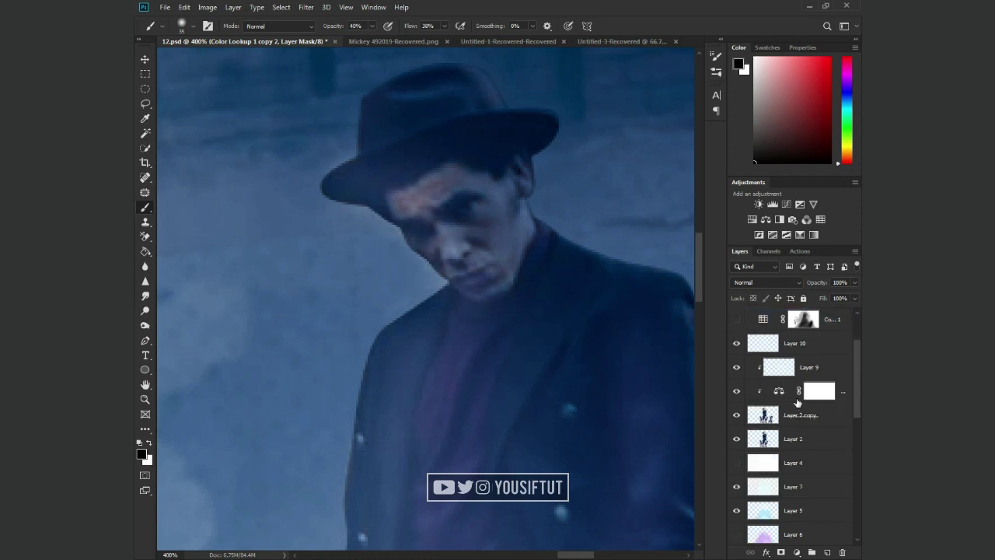
# Step: Load Layer 18's silhouette, paint the face and hat edges inside it, then deselect
pyautogui.keyDown('ctrl'); pyautogui.click(772, 487); pyautogui.keyUp('ctrl')
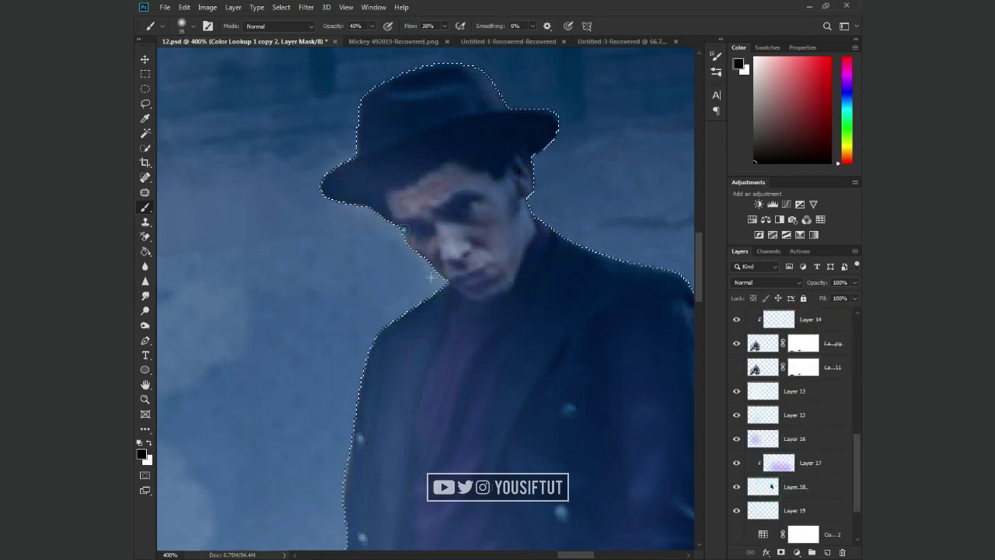
pyautogui.moveTo(453, 274)
pyautogui.mouseDown()
pyautogui.moveTo(381, 173)
pyautogui.moveTo(366, 108)
pyautogui.mouseUp()
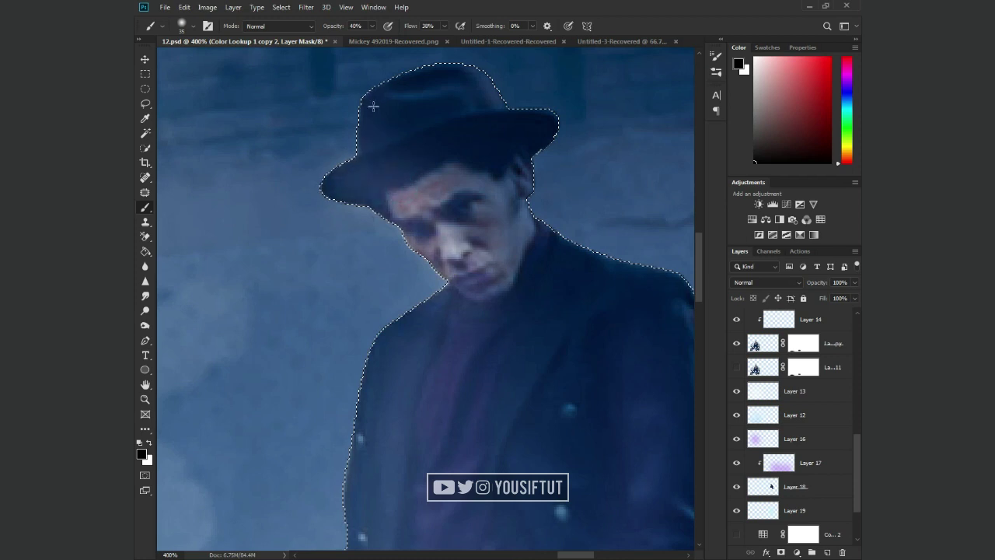
pyautogui.hotkey('ctrl', 'd')
pyautogui.press('z')
pyautogui.keyDown('alt'); pyautogui.click(578, 231); pyautogui.keyUp('alt')
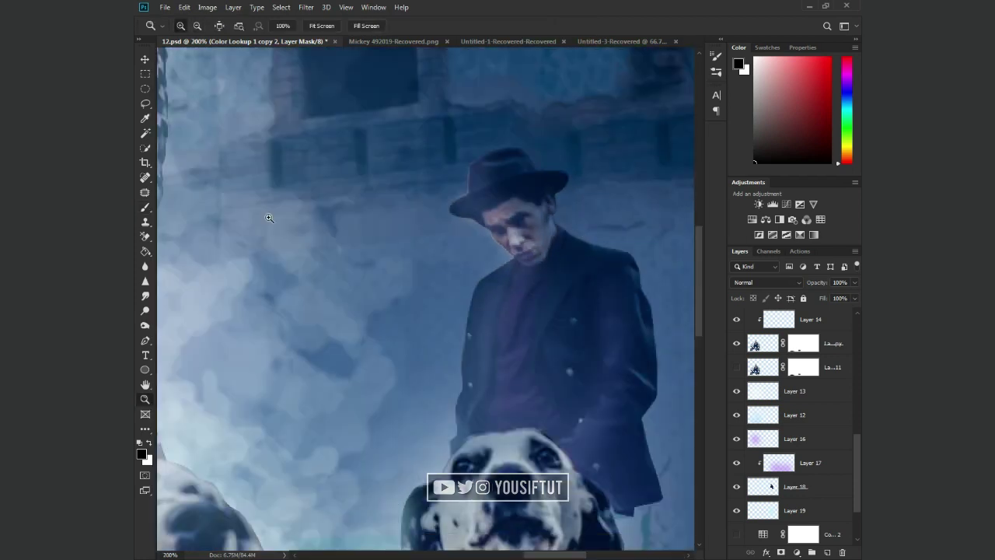
pyautogui.click(150, 298)
# Step: Dab a soft white glow near the man's hat on Layer 19
pyautogui.click(145, 266)
pyautogui.click(483, 223)
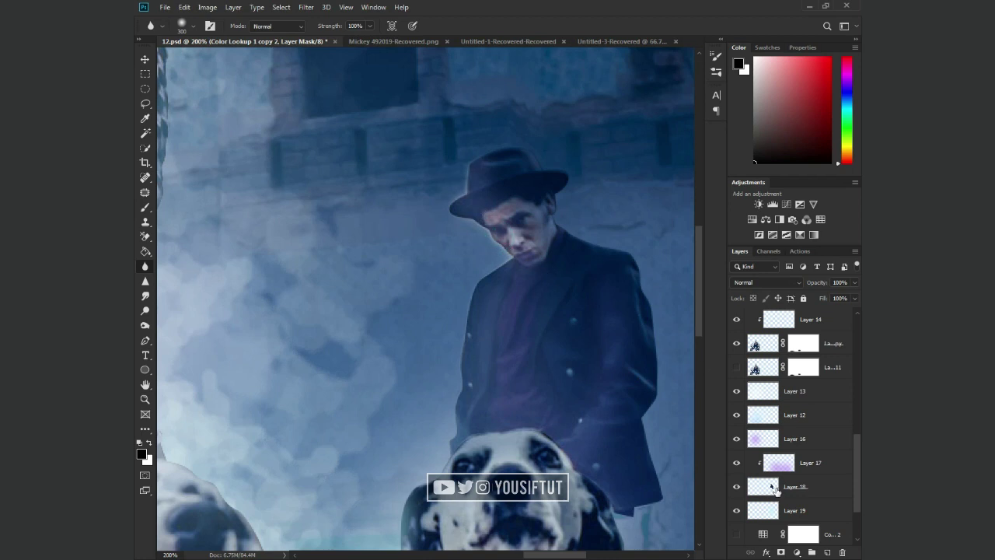
pyautogui.scroll(-3, 774, 488)
pyautogui.click(821, 440)
pyautogui.press('x')
pyautogui.press('b')
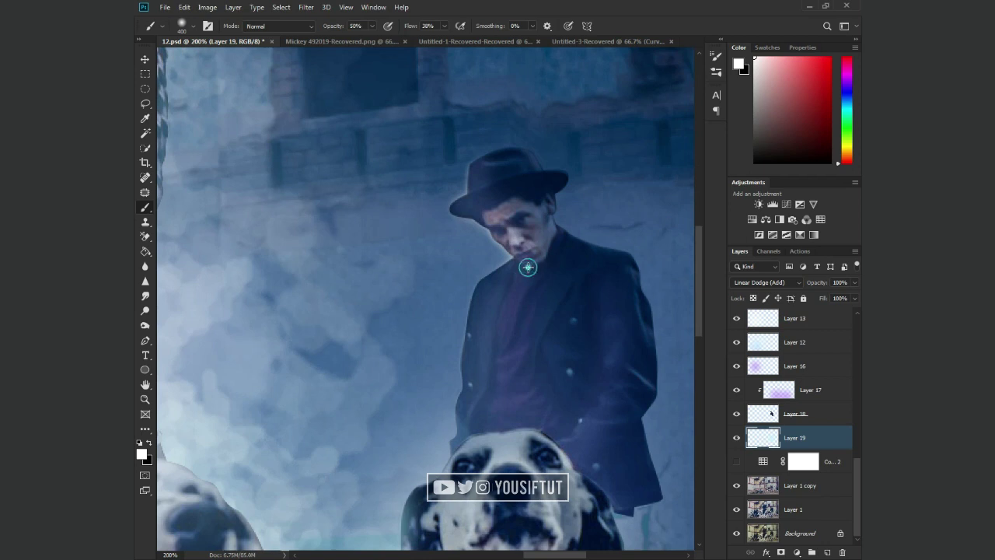
pyautogui.click(528, 267)
# Step: Paint black on the Color Lookup 1 copy 2 mask around the man and fit the poster in view
pyautogui.scroll(5, 793, 427)
pyautogui.scroll(2, 793, 427)
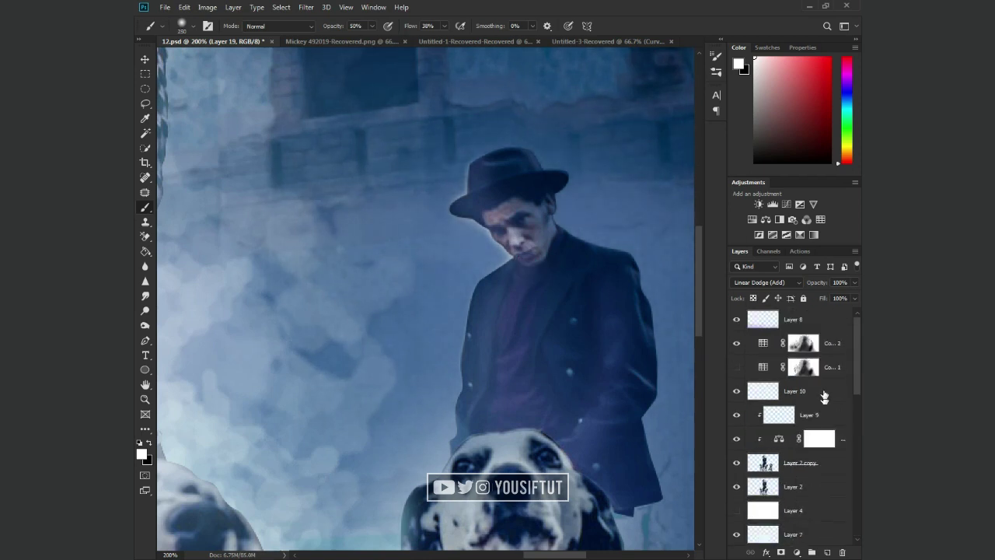
pyautogui.click(803, 342)
pyautogui.press('x')
pyautogui.click(546, 291)
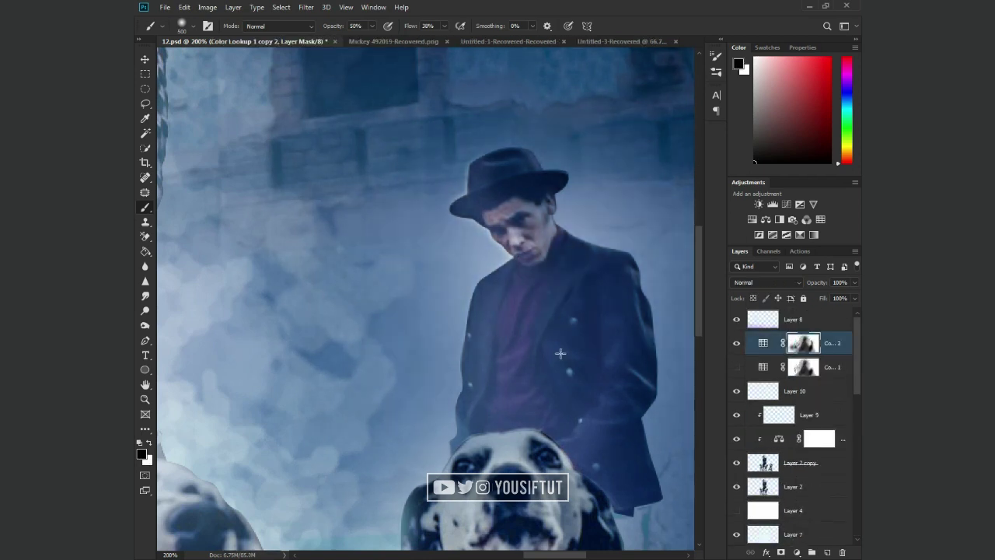
pyautogui.hotkey('ctrl', '0')
pyautogui.press('z')
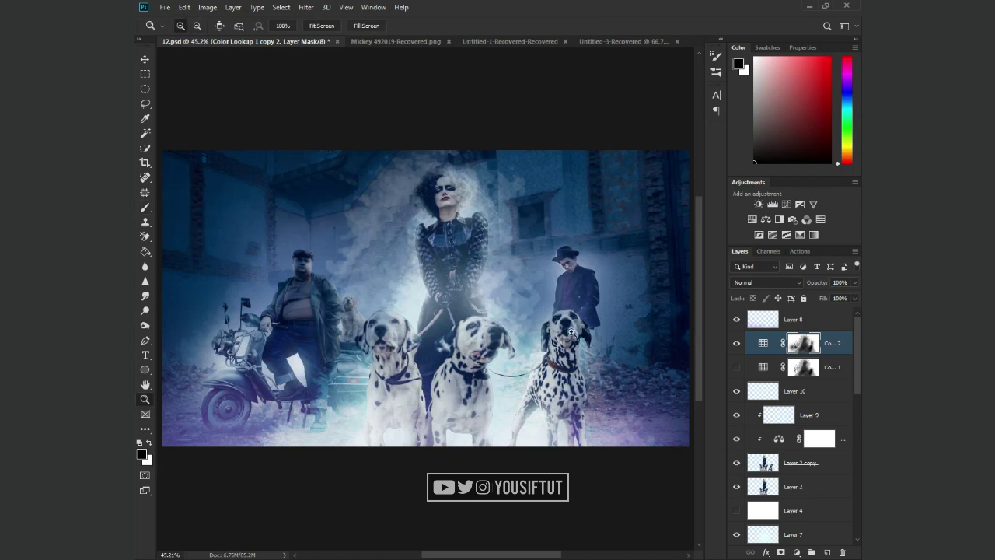
pyautogui.scroll(-3, 831, 435)
pyautogui.scroll(-3, 830, 435)
# Step: Pick light cyan and paint a faint glow over the right dalmatian's body on Layer 19
pyautogui.click(794, 438)
pyautogui.press('b')
pyautogui.press('x')
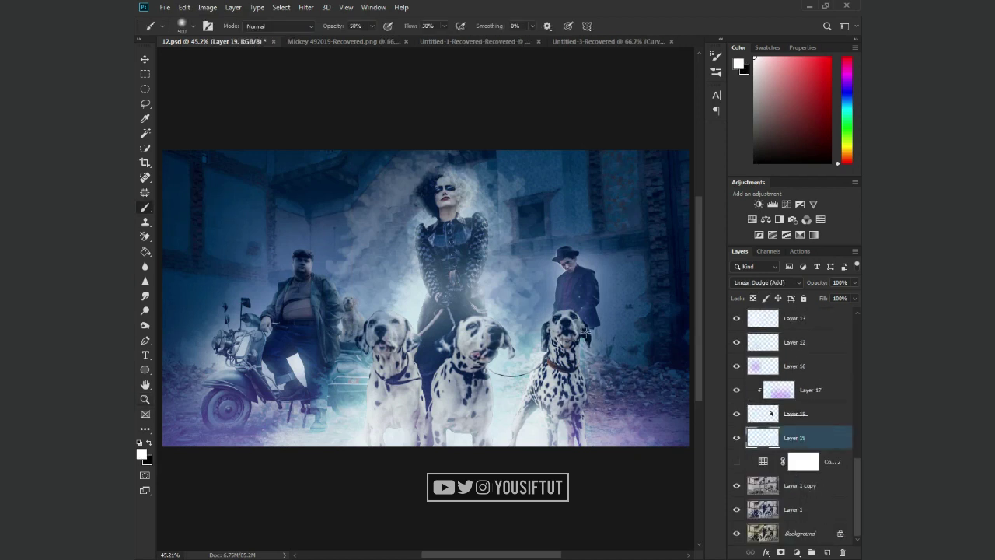
pyautogui.click(847, 105)
pyautogui.click(776, 60)
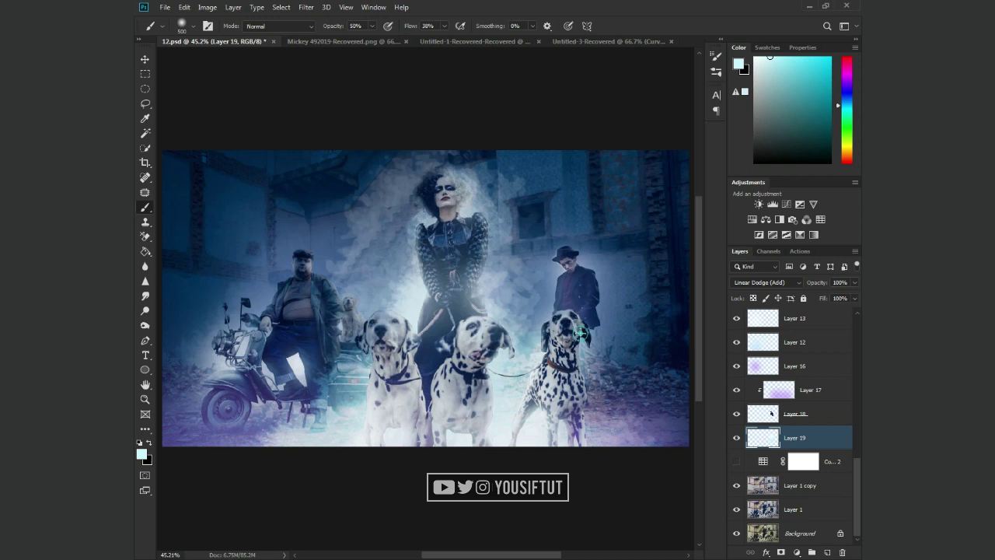
pyautogui.moveTo(571, 377); pyautogui.dragTo(592, 386)
pyautogui.press('z')
pyautogui.moveTo(536, 190); pyautogui.dragTo(590, 190)
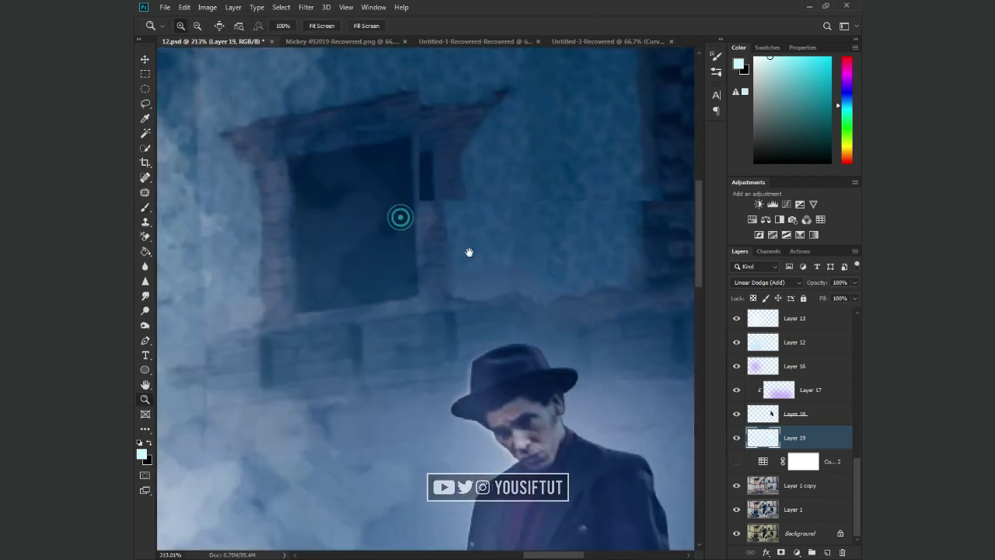
# Step: Add a layer above Color Lookup 2 and fill a polygonal window selection with light blue
pyautogui.click(828, 463)
pyautogui.click(827, 551)
pyautogui.press('l')
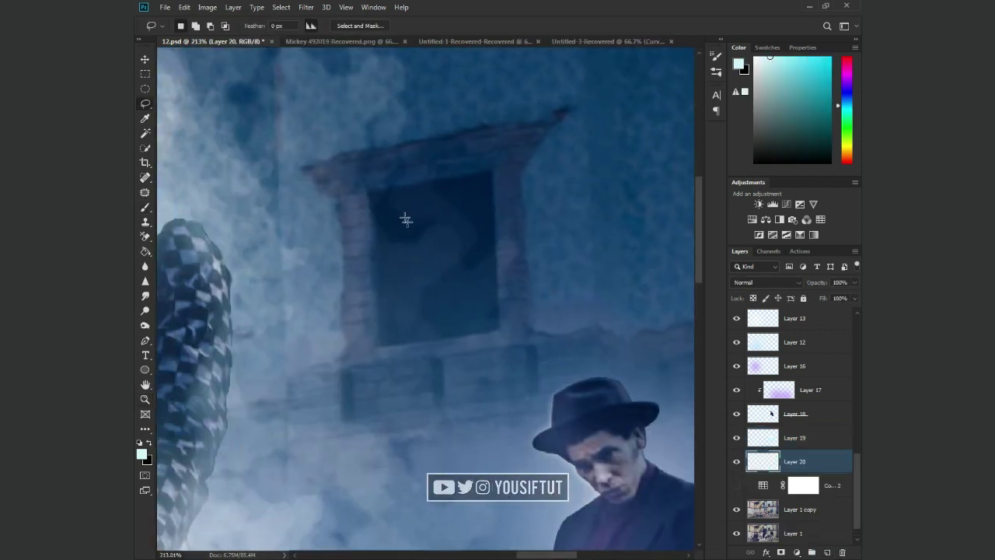
pyautogui.click(369, 193)
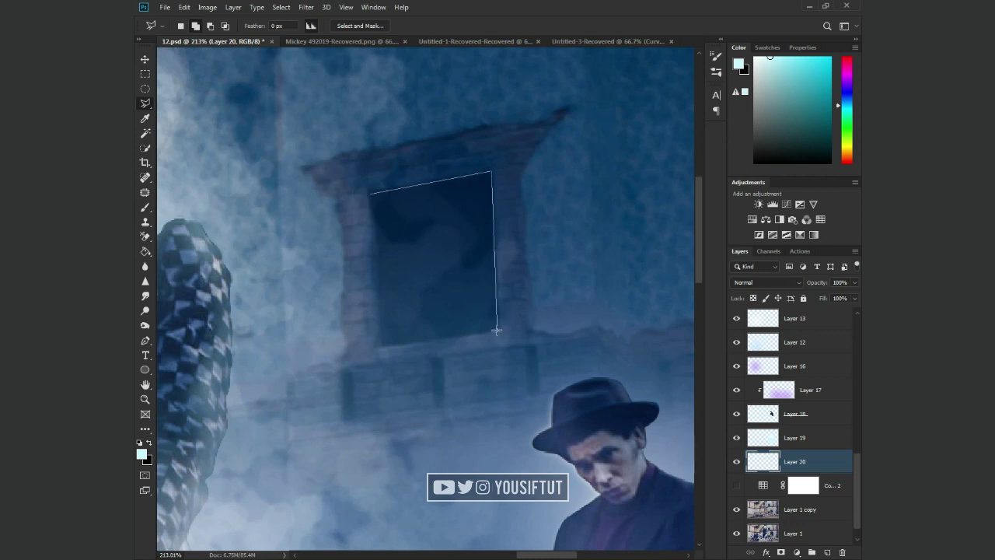
pyautogui.doubleClick(378, 346)
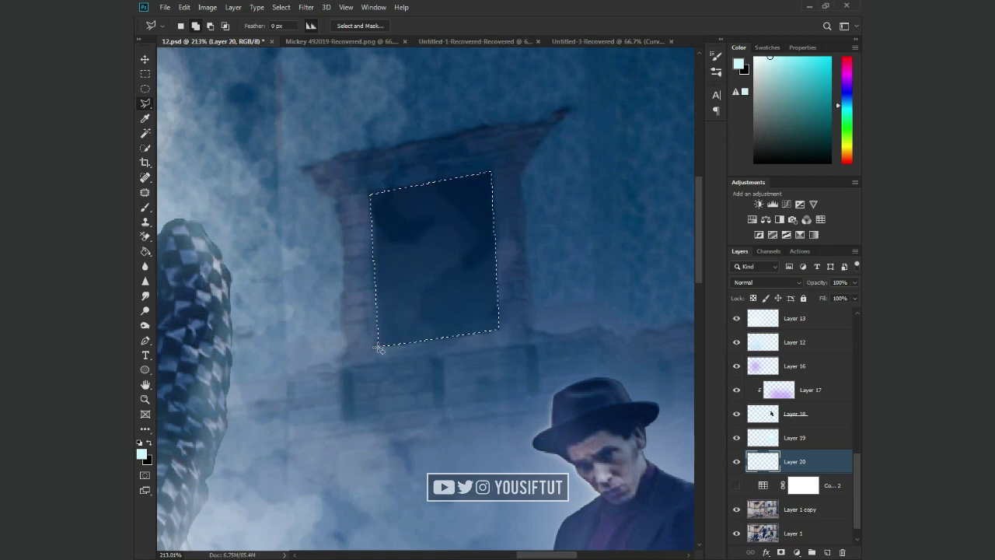
pyautogui.hotkey('alt', 'BackSpace')
pyautogui.hotkey('ctrl', 'd')
pyautogui.press('v')
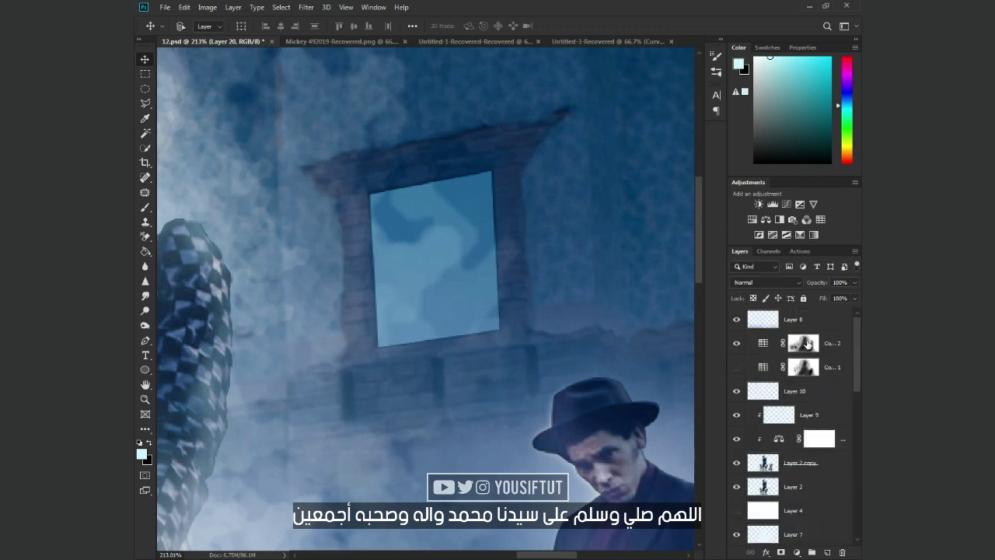
# Step: Brighten and smooth the sky inside the window frame
pyautogui.click(431, 254)
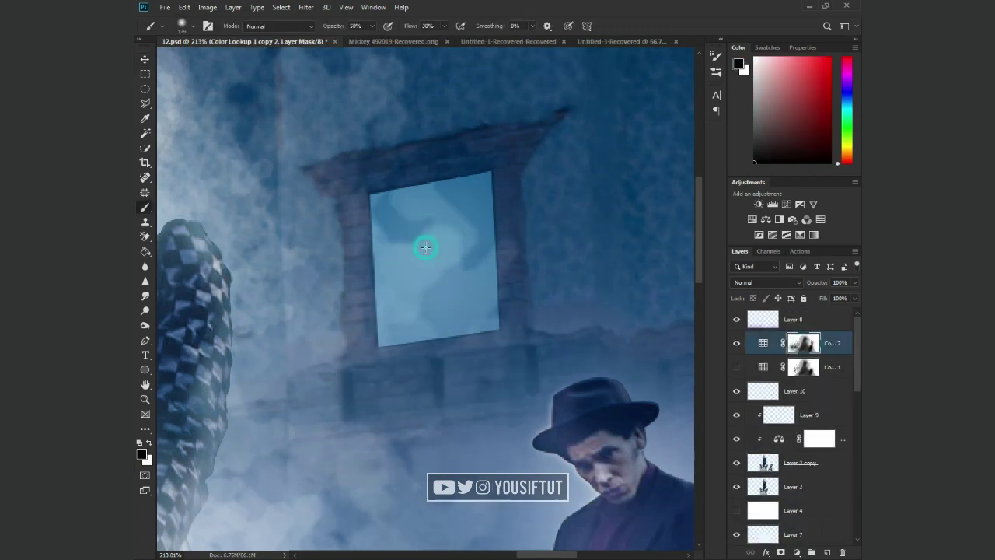
pyautogui.click(431, 254)
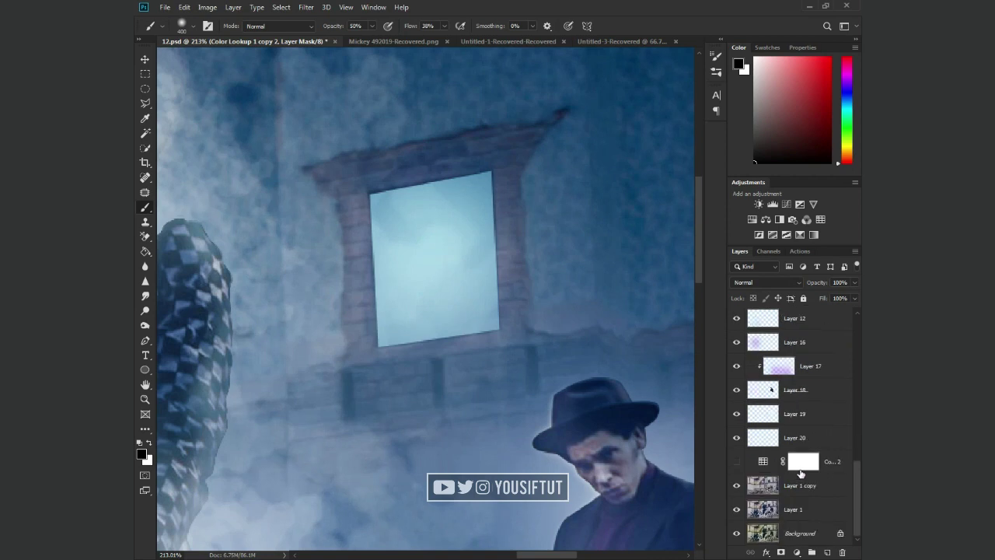
pyautogui.click(762, 440)
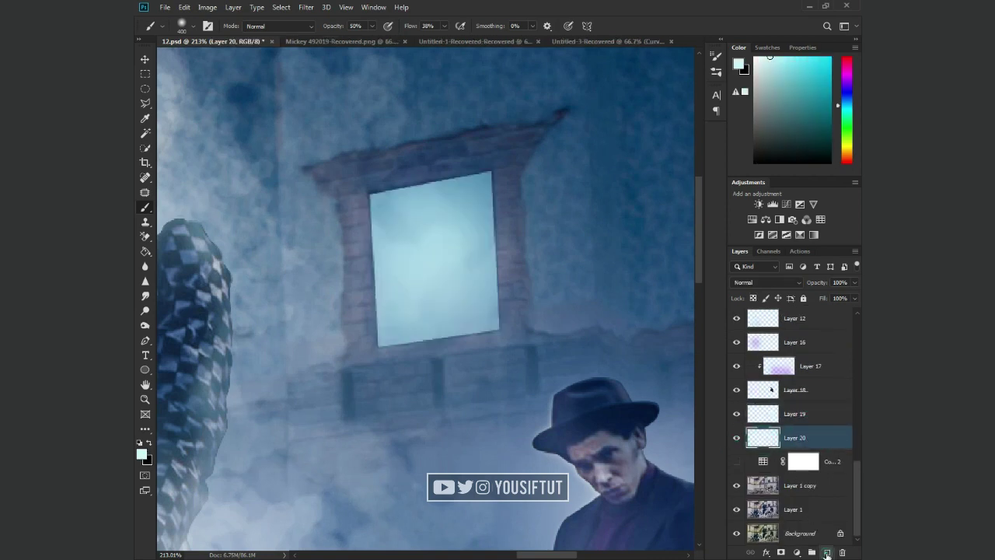
# Step: Add Layer 21 with light brushed along the window's right edge, set to Linear Dodge (Add)
pyautogui.click(826, 553)
pyautogui.hotkey('shift', 'b')
pyautogui.hotkey('shift', 'b')
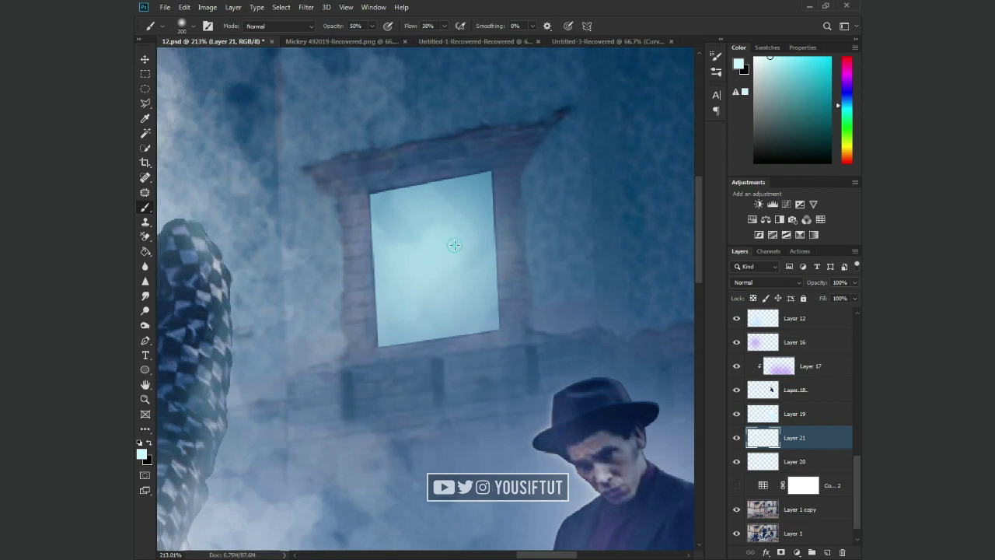
pyautogui.moveTo(504, 224); pyautogui.dragTo(507, 283)
pyautogui.press(']')
pyautogui.press(']')
pyautogui.press(']')
pyautogui.click(765, 282)
pyautogui.click(758, 386)
pyautogui.press('z')
pyautogui.keyDown('alt'); pyautogui.click(471, 248); pyautogui.keyUp('alt')
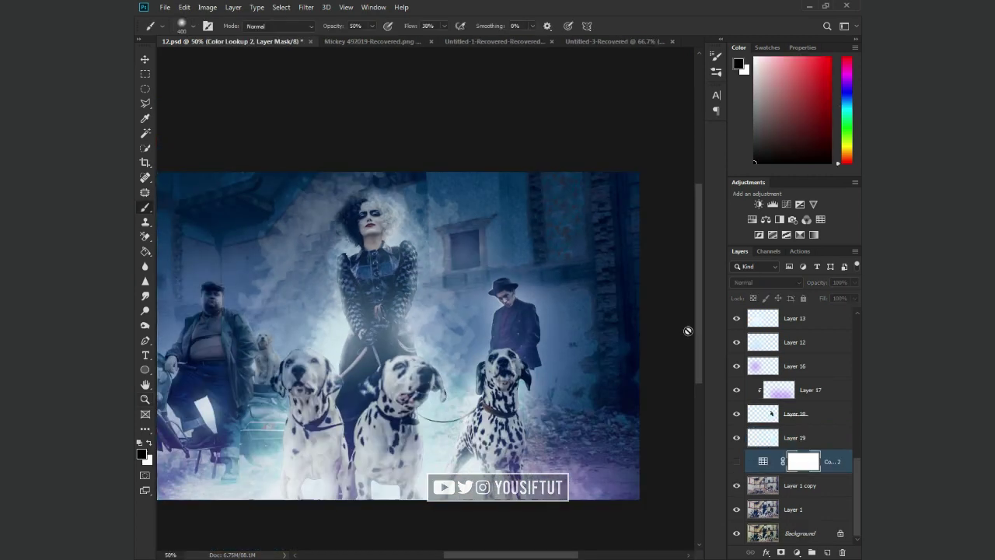
# Step: Scale the Layer 19 cyan glow up to about 123% and reposition it
pyautogui.moveTo(434, 307); pyautogui.dragTo(478, 286)
pyautogui.press('v')
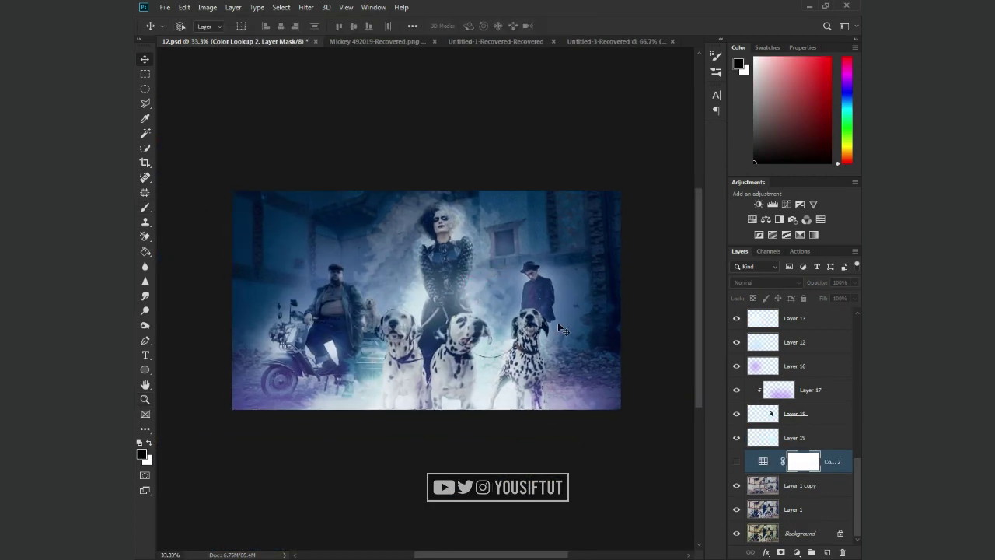
pyautogui.click(737, 440)
pyautogui.click(762, 438)
pyautogui.hotkey('ctrl', 't')
pyautogui.moveTo(444, 410); pyautogui.dragTo(412, 413)
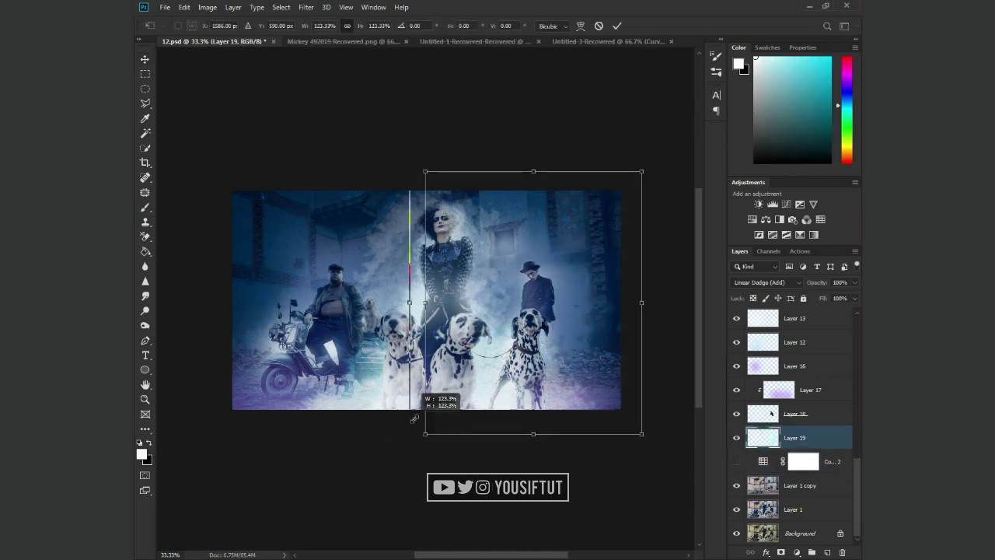
pyautogui.press('Return')
pyautogui.moveTo(542, 329)
pyautogui.mouseDown()
pyautogui.moveTo(620, 317)
pyautogui.moveTo(619, 271)
pyautogui.mouseUp()
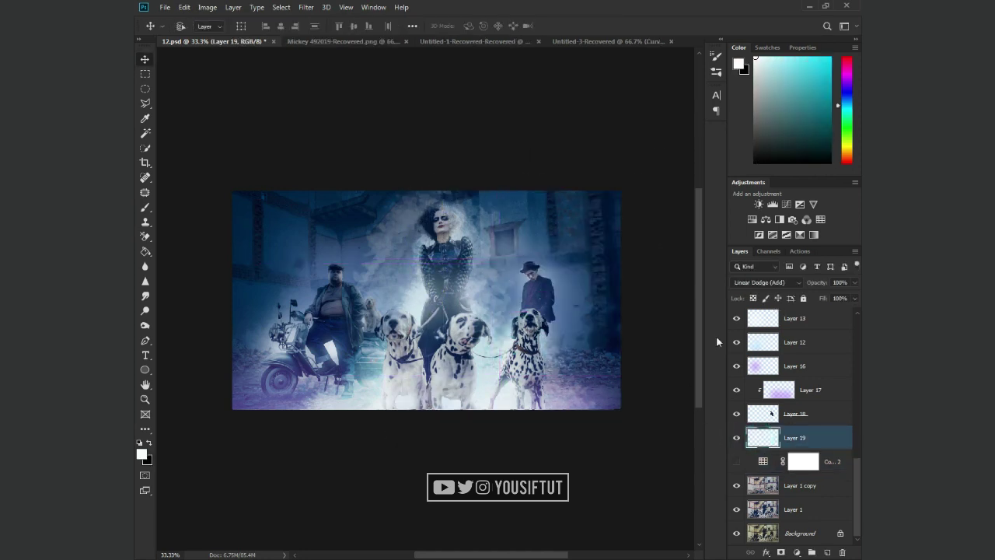
# Step: Target the Color Lookup 2 mask with the Brush and zoom in slightly
pyautogui.scroll(5, 793, 412)
pyautogui.click(803, 342)
pyautogui.press('b')
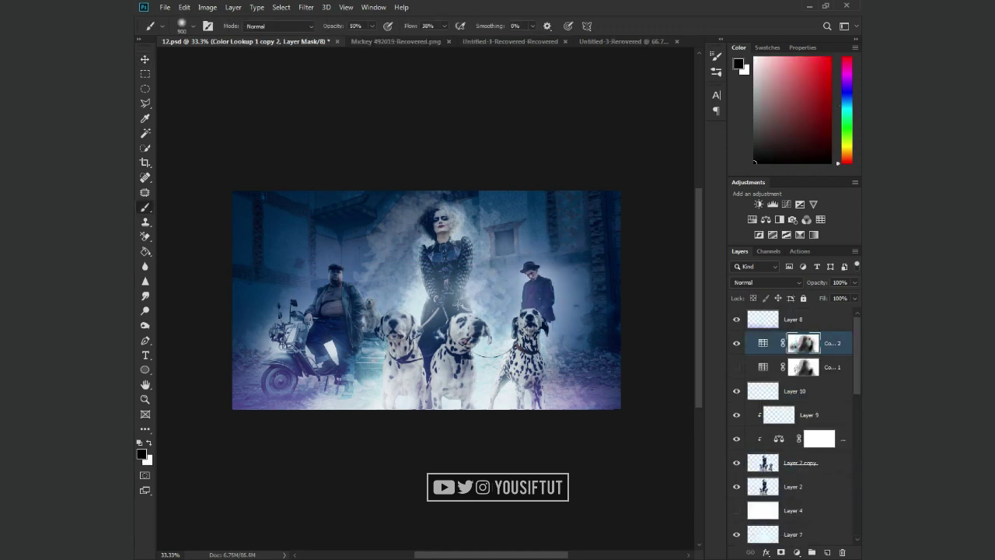
pyautogui.press('z')
pyautogui.click(410, 280)
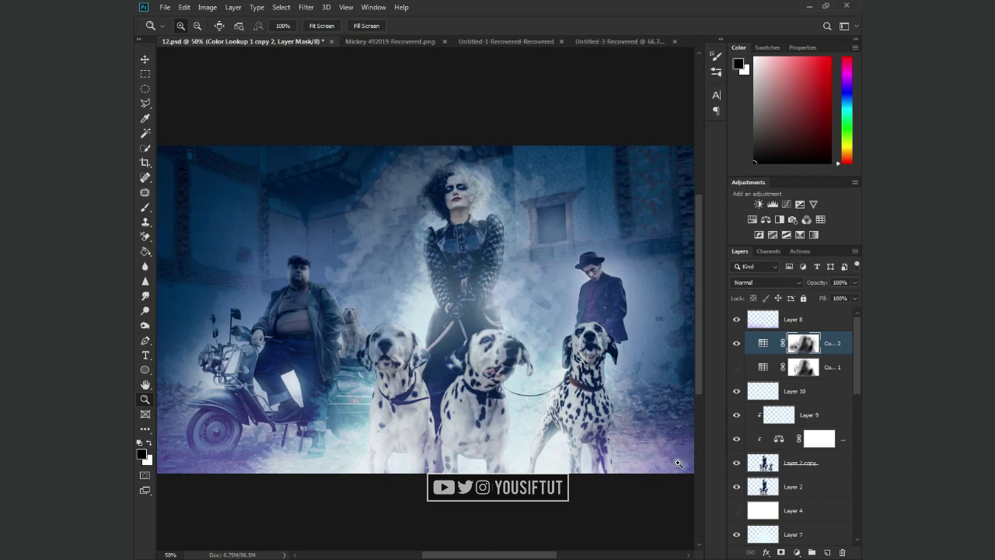
# Step: Paint sampled light-cyan glow on Layer 10 along the right dalmatian's ear and neck
pyautogui.moveTo(644, 425); pyautogui.dragTo(766, 440)
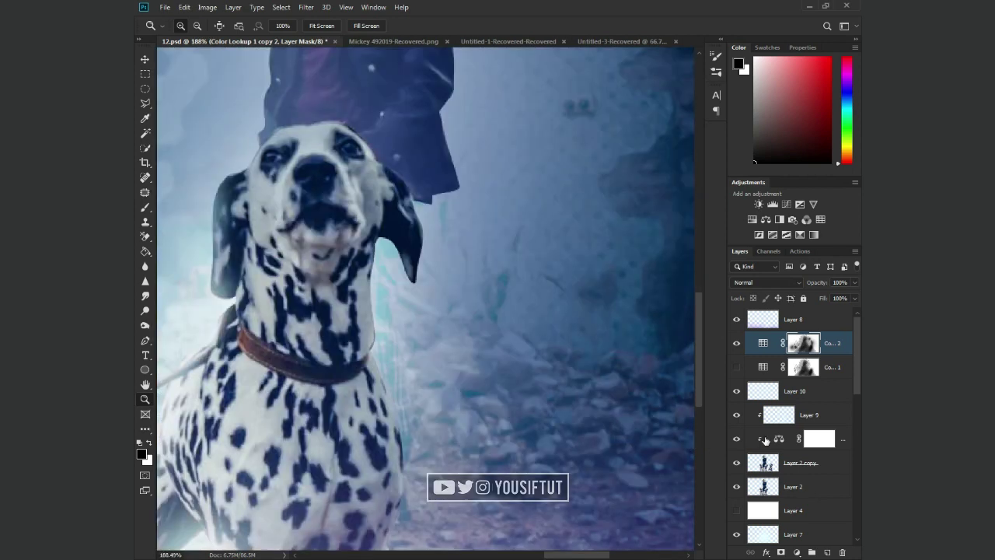
pyautogui.click(809, 395)
pyautogui.press('x')
pyautogui.press('b')
pyautogui.keyDown('alt'); pyautogui.click(383, 280); pyautogui.keyUp('alt')
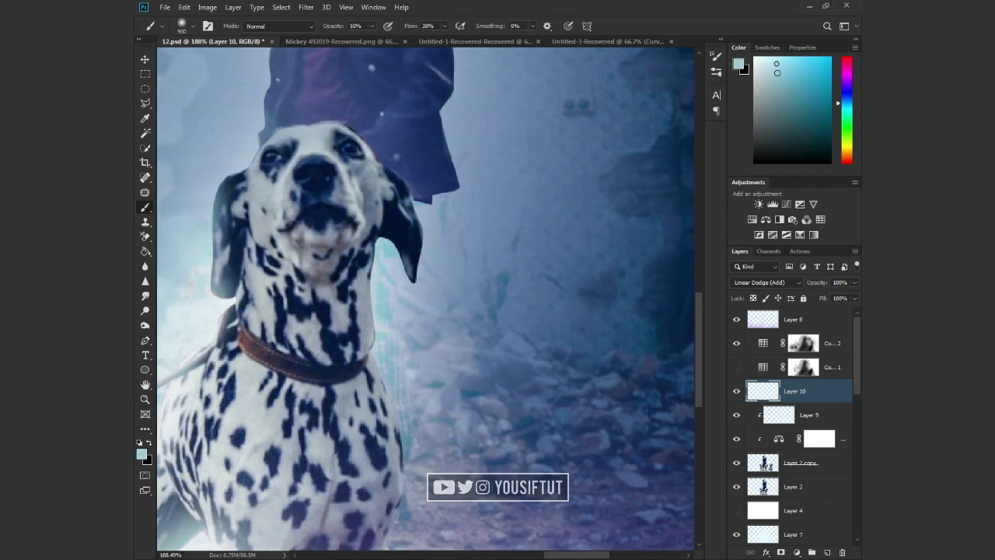
pyautogui.moveTo(415, 248); pyautogui.dragTo(366, 264)
pyautogui.moveTo(400, 233)
pyautogui.mouseDown()
pyautogui.moveTo(382, 277)
pyautogui.moveTo(373, 350)
pyautogui.moveTo(384, 428)
pyautogui.mouseUp()
pyautogui.moveTo(373, 265); pyautogui.dragTo(365, 435)
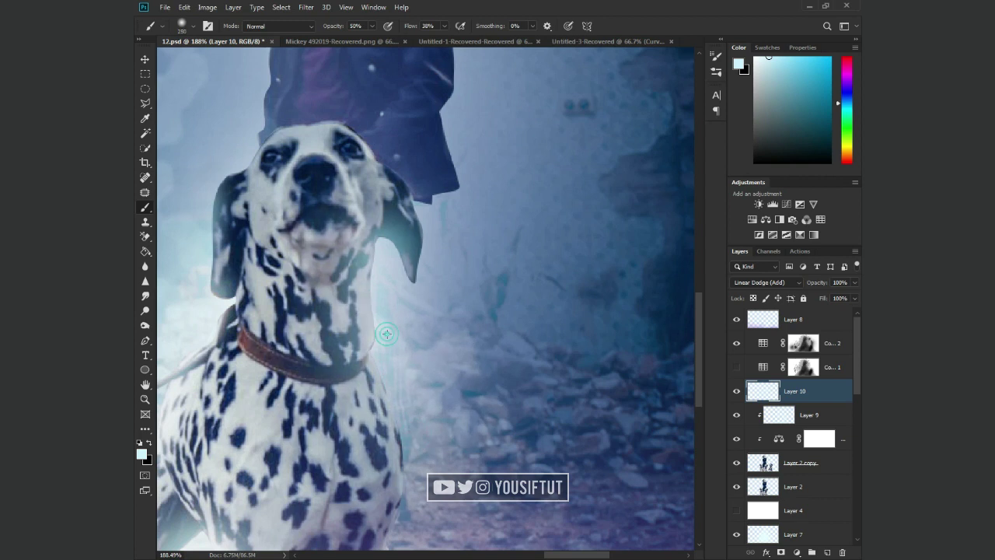
# Step: Brush cyan glow on Layer 9 along both dalmatians' ear edges
pyautogui.moveTo(272, 378); pyautogui.dragTo(559, 437)
pyautogui.click(793, 424)
pyautogui.moveTo(624, 303)
pyautogui.mouseDown()
pyautogui.moveTo(518, 301)
pyautogui.moveTo(557, 333)
pyautogui.moveTo(559, 312)
pyautogui.mouseUp()
pyautogui.click(558, 296)
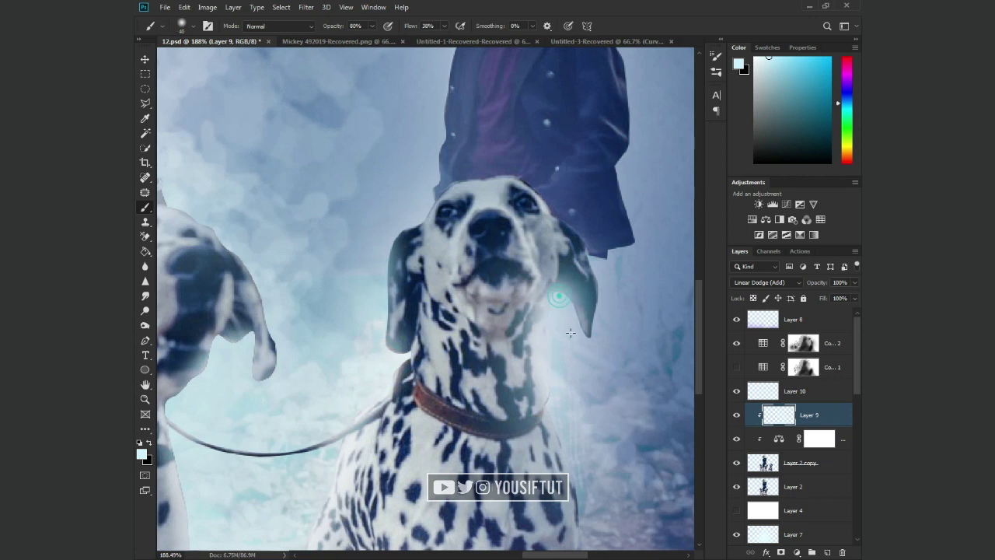
pyautogui.moveTo(608, 325); pyautogui.dragTo(609, 277)
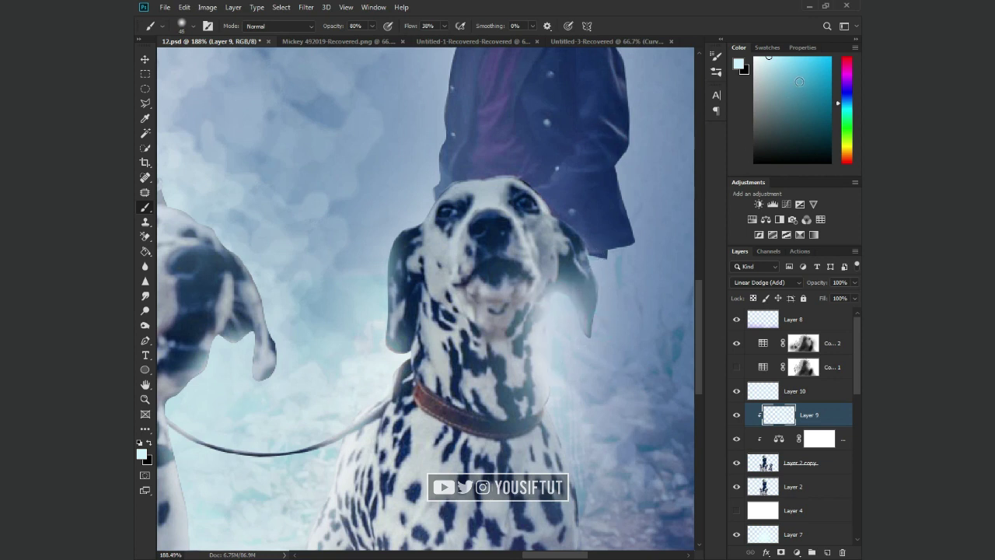
pyautogui.moveTo(615, 242); pyautogui.dragTo(638, 156)
pyautogui.moveTo(430, 133); pyautogui.dragTo(508, 89)
pyautogui.moveTo(517, 188); pyautogui.dragTo(554, 84)
pyautogui.moveTo(292, 185); pyautogui.dragTo(404, 258)
pyautogui.moveTo(432, 148)
pyautogui.mouseDown()
pyautogui.moveTo(463, 235)
pyautogui.moveTo(462, 194)
pyautogui.mouseUp()
# Step: Add a small Layer 10 glow by the ear and mask the bluish haze off the head
pyautogui.click(793, 391)
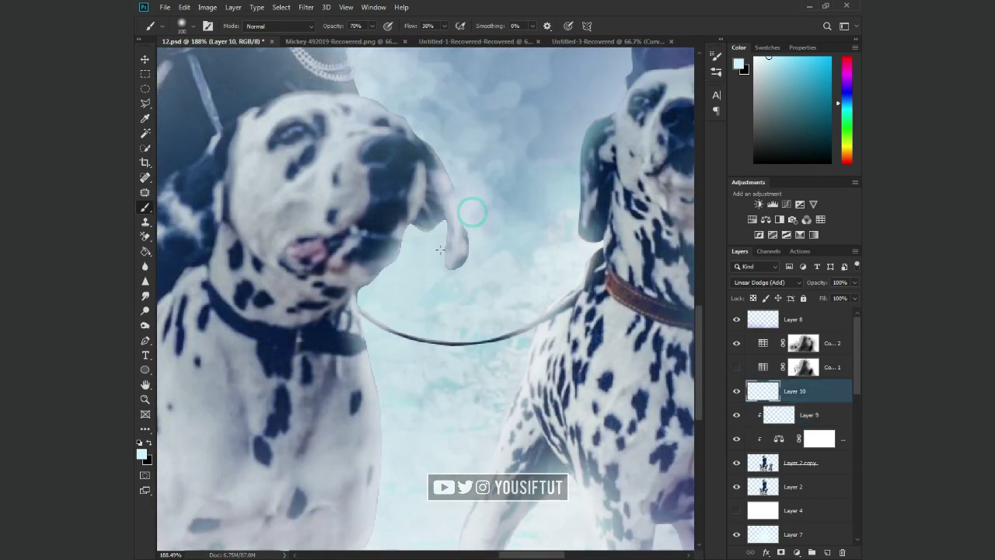
pyautogui.moveTo(418, 252); pyautogui.dragTo(653, 426)
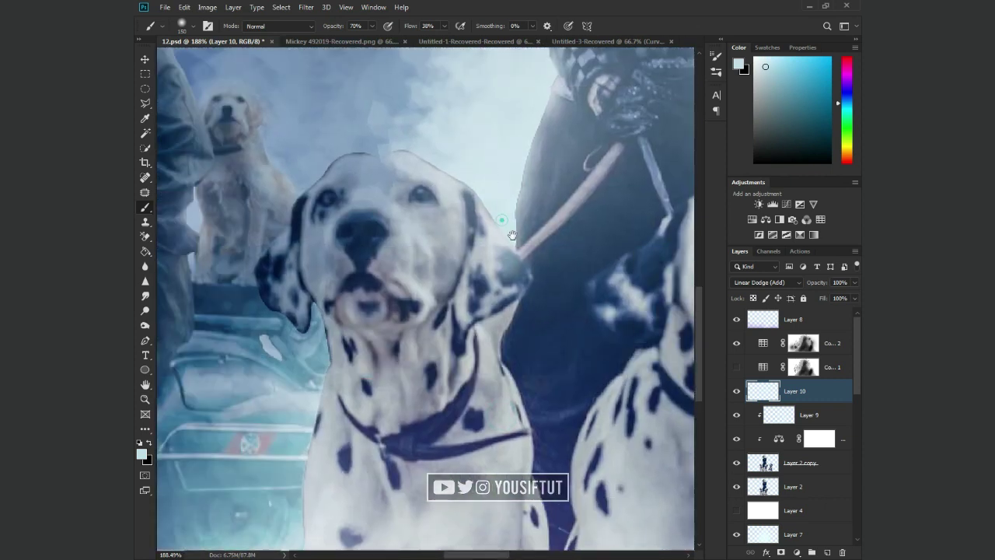
pyautogui.moveTo(513, 236); pyautogui.dragTo(528, 269)
pyautogui.click(788, 352)
pyautogui.moveTo(422, 271)
pyautogui.mouseDown()
pyautogui.moveTo(373, 210)
pyautogui.moveTo(373, 180)
pyautogui.mouseUp()
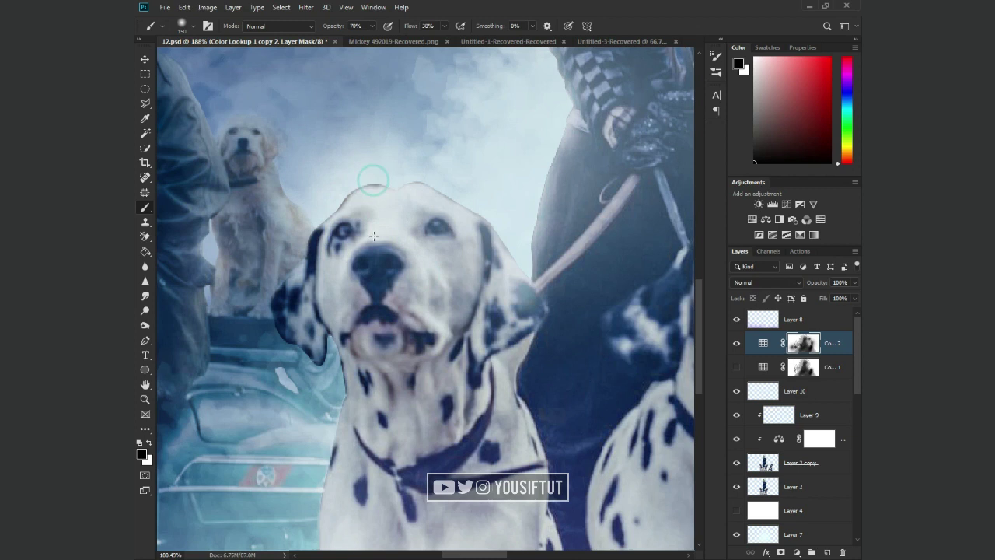
# Step: Brighten the top of the dalmatian's head with light sky-blue on Layer 9
pyautogui.click(778, 415)
pyautogui.keyDown('alt'); pyautogui.click(348, 190); pyautogui.keyUp('alt')
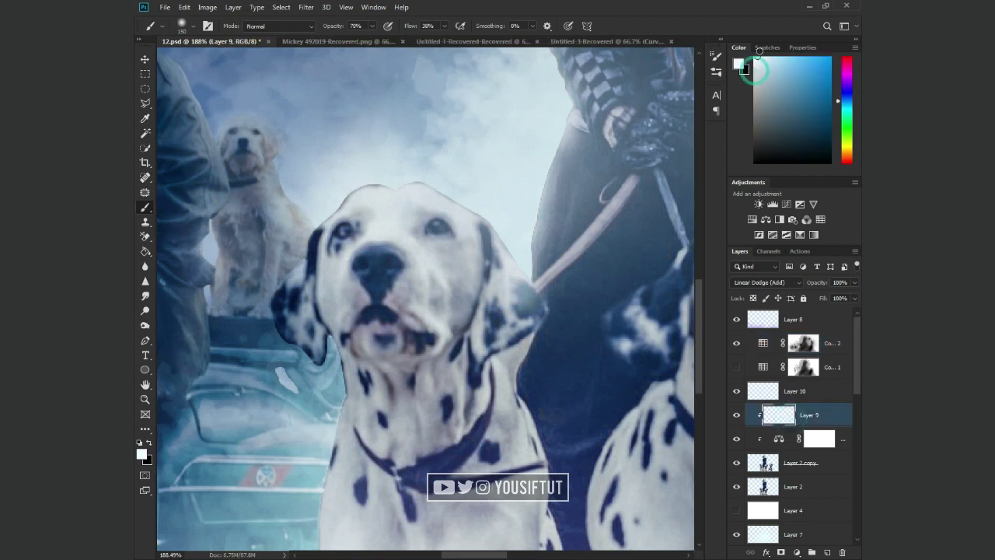
pyautogui.moveTo(376, 173)
pyautogui.mouseDown()
pyautogui.moveTo(389, 171)
pyautogui.moveTo(349, 184)
pyautogui.mouseUp()
pyautogui.click(782, 366)
pyautogui.press('d')
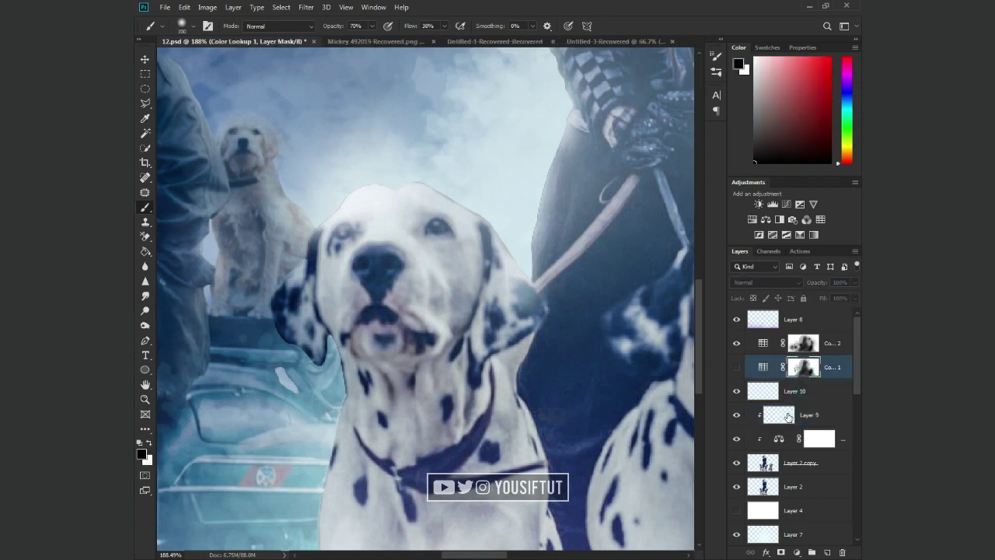
pyautogui.click(788, 416)
pyautogui.press('x')
pyautogui.press('e')
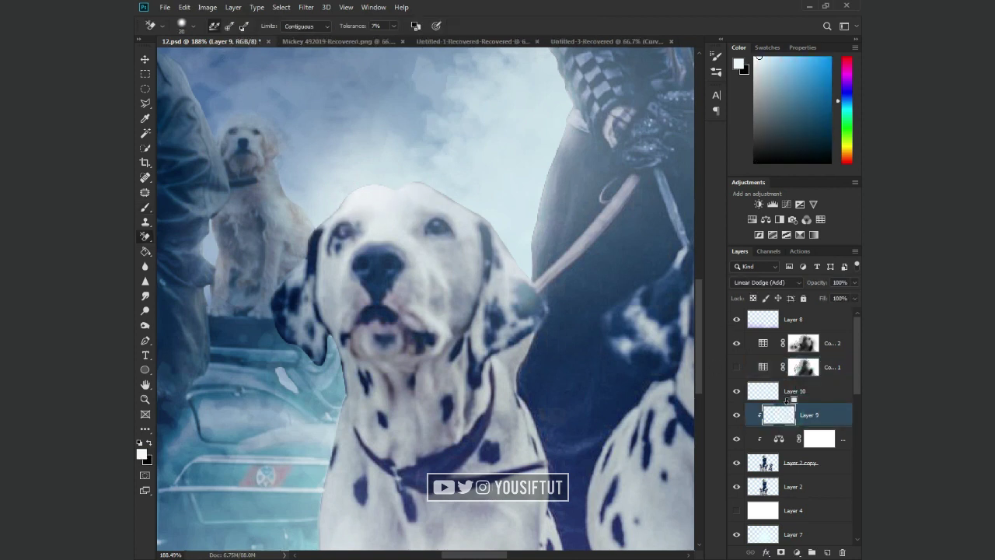
# Step: Brush white with a 300 px brush on Layer 10 around the head and nearby sky
pyautogui.click(793, 393)
pyautogui.press('b')
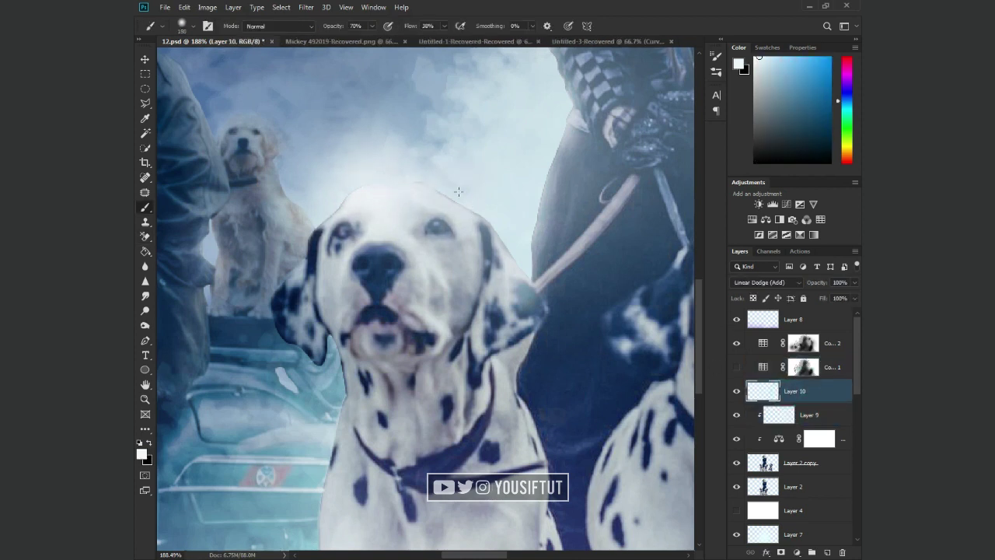
pyautogui.click(418, 166)
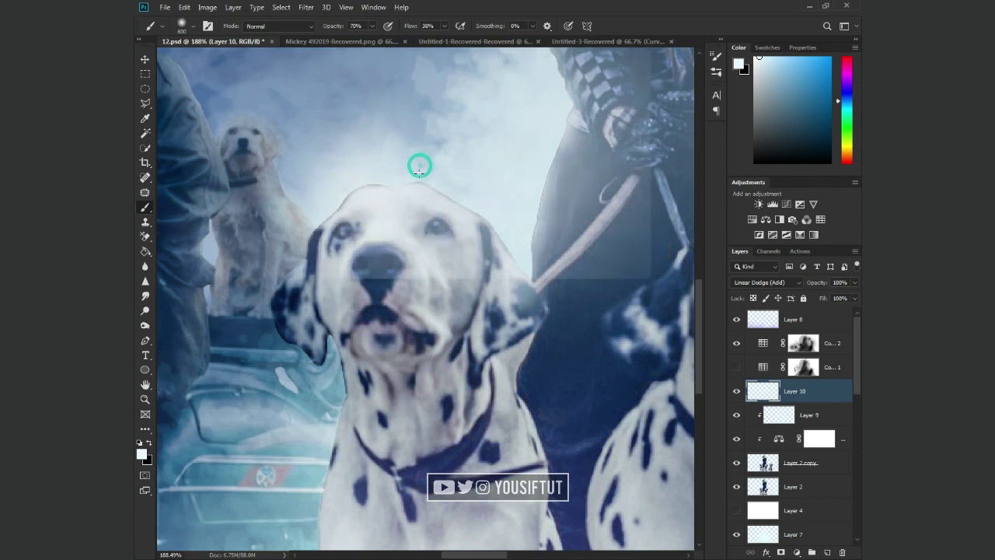
pyautogui.press('[')
pyautogui.press('[')
pyautogui.press('[')
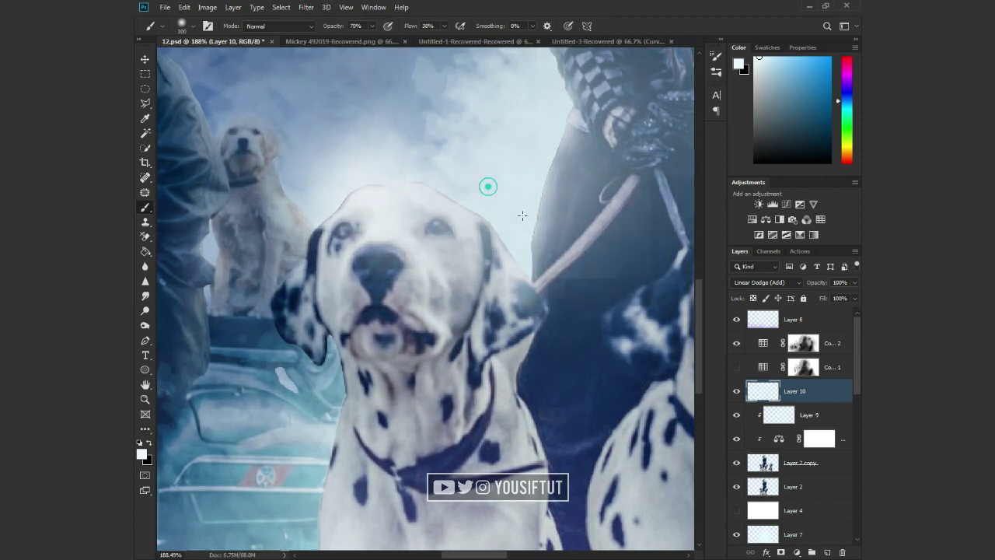
pyautogui.moveTo(487, 186); pyautogui.dragTo(517, 219)
pyautogui.press('z')
pyautogui.keyDown('alt'); pyautogui.click(517, 219); pyautogui.keyUp('alt')
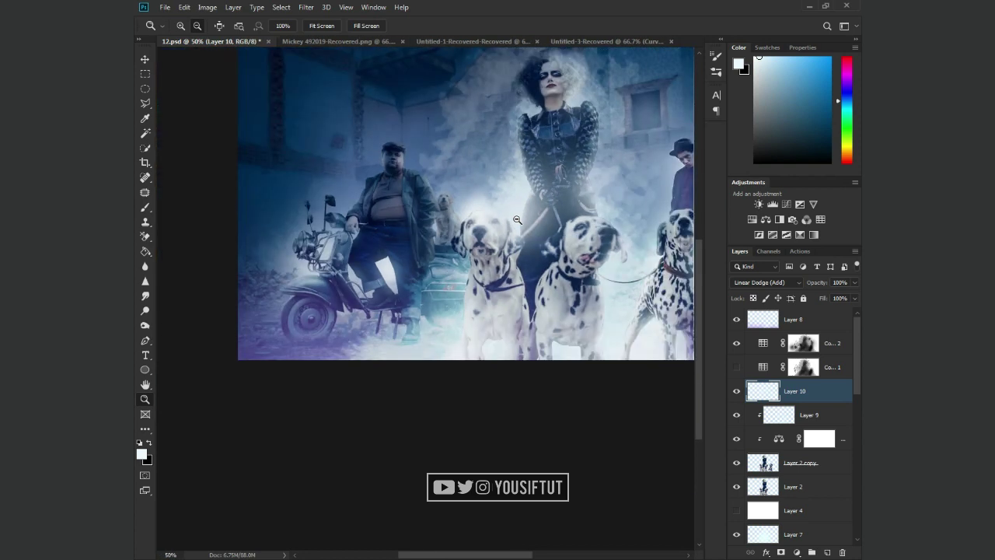
# Step: Add a new empty layer above the top colour lookup layer, zoomed on the headlights
pyautogui.press('v')
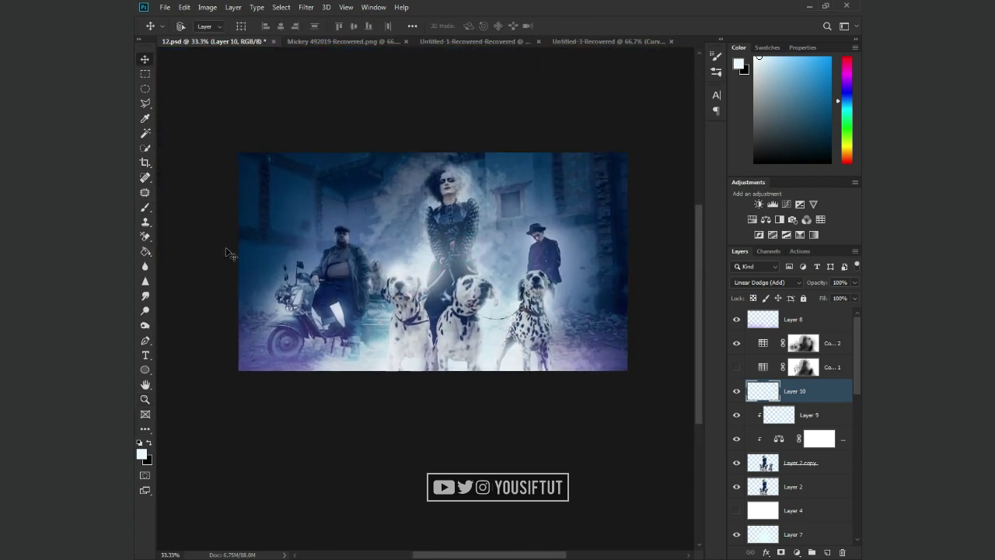
pyautogui.click(821, 338)
pyautogui.hotkey('ctrl', 'shift', 'alt', 'n')
pyautogui.press('z')
pyautogui.click(257, 266)
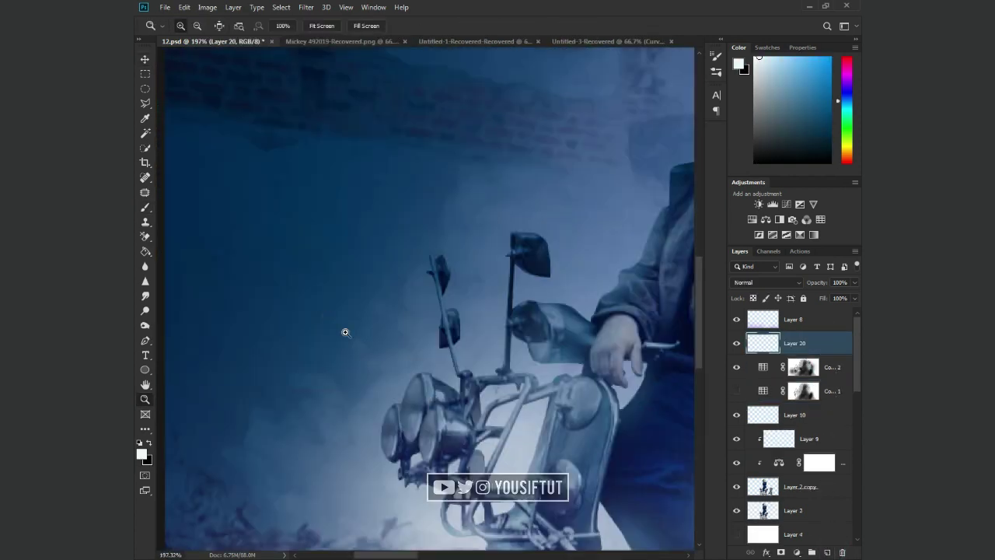
pyautogui.click(438, 356)
# Step: Paint a soft light-orange glow over both headlights, covering an initial red pass
pyautogui.press('b')
pyautogui.press(']')
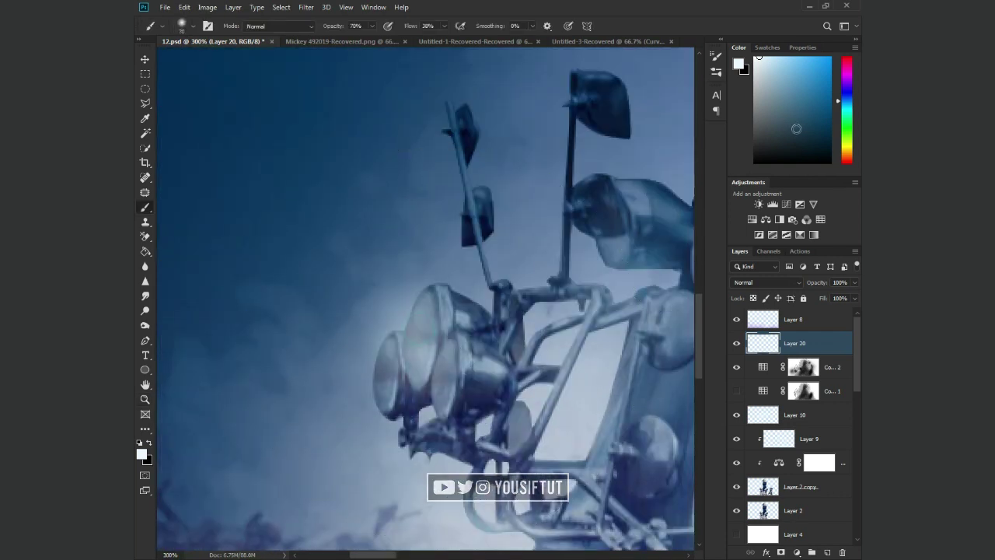
pyautogui.moveTo(847, 133); pyautogui.dragTo(848, 160)
pyautogui.moveTo(466, 311)
pyautogui.mouseDown()
pyautogui.moveTo(433, 336)
pyautogui.moveTo(417, 370)
pyautogui.moveTo(447, 365)
pyautogui.moveTo(454, 404)
pyautogui.mouseUp()
pyautogui.hotkey('ctrl', 'z')
pyautogui.moveTo(392, 366); pyautogui.dragTo(382, 344)
pyautogui.moveTo(848, 160); pyautogui.dragTo(847, 151)
pyautogui.click(816, 89)
pyautogui.moveTo(415, 346)
pyautogui.mouseDown()
pyautogui.moveTo(427, 295)
pyautogui.moveTo(412, 389)
pyautogui.mouseUp()
pyautogui.moveTo(458, 357); pyautogui.dragTo(447, 404)
pyautogui.moveTo(388, 366); pyautogui.dragTo(384, 404)
# Step: Set the glow layer to Linear Dodge (Add) and brighten the lit lenses further
pyautogui.click(766, 283)
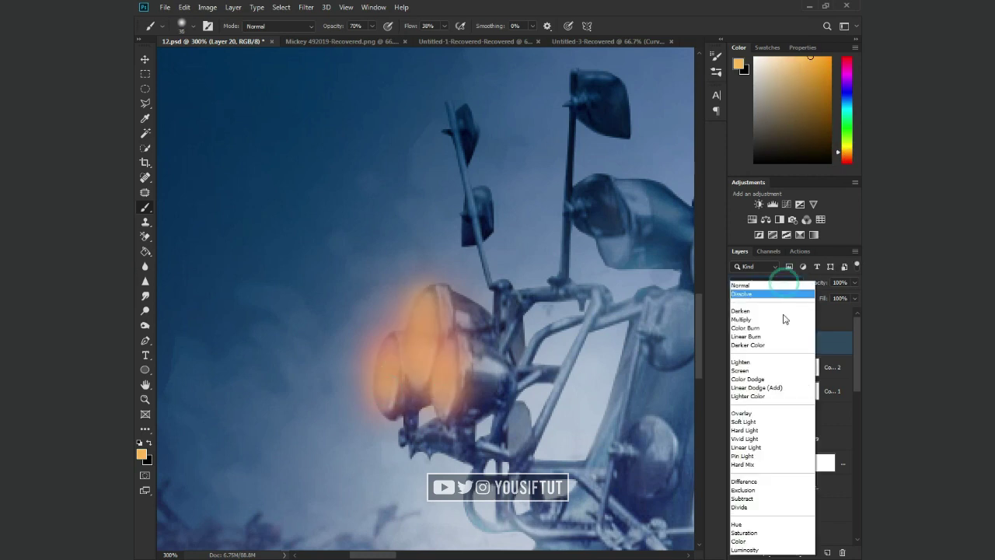
pyautogui.click(765, 389)
pyautogui.moveTo(443, 368)
pyautogui.mouseDown()
pyautogui.moveTo(444, 400)
pyautogui.moveTo(421, 306)
pyautogui.mouseUp()
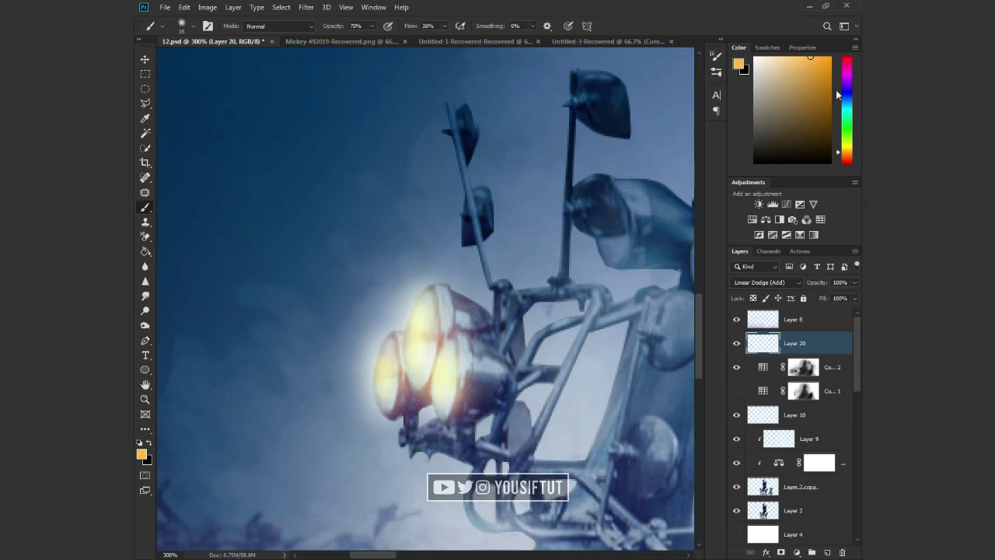
pyautogui.moveTo(442, 391); pyautogui.dragTo(409, 356)
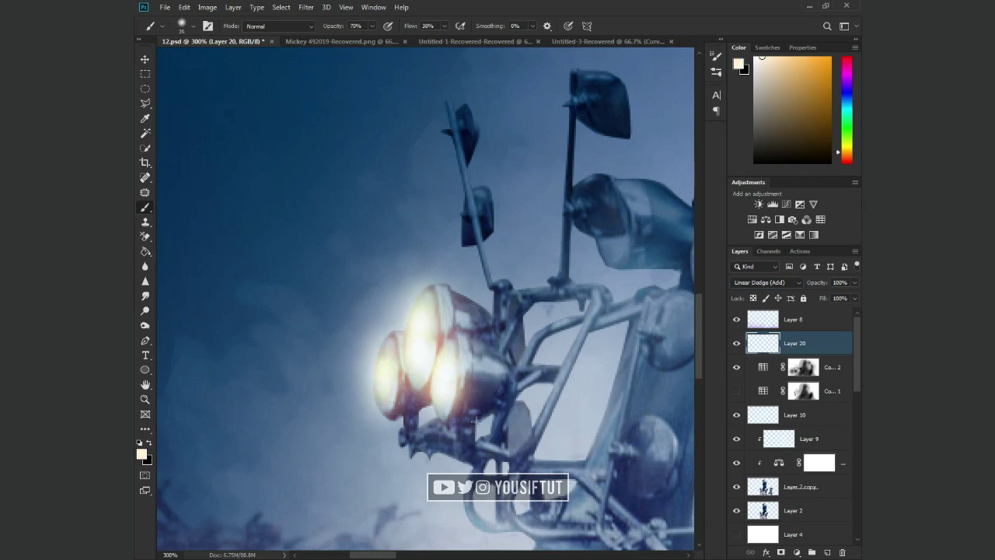
pyautogui.press('z')
pyautogui.hotkey('ctrl', '1')
pyautogui.click(803, 367)
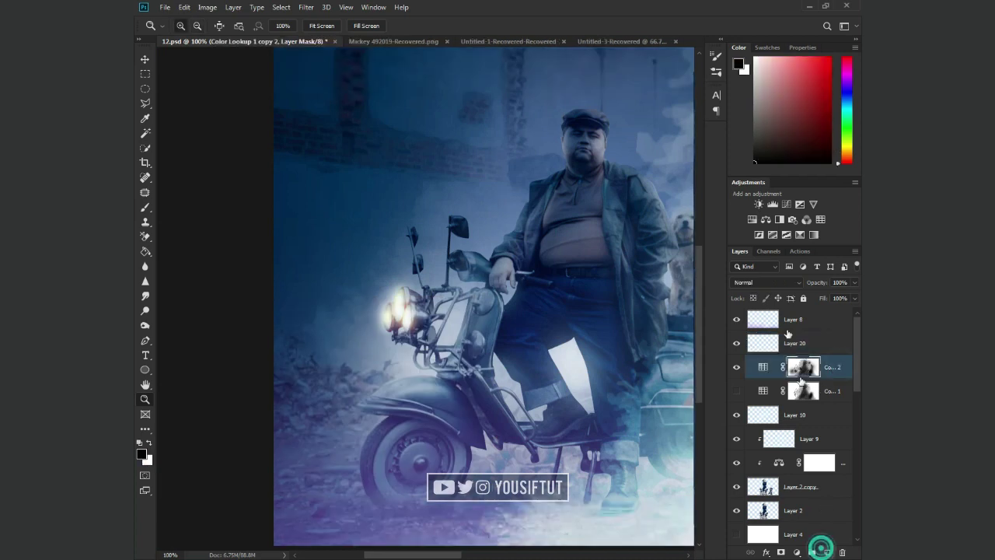
# Step: Create Layer 21 with the Linear Dodge (Add) blend mode
pyautogui.hotkey('ctrl', 'shift', 'alt', 'n')
pyautogui.click(766, 282)
pyautogui.click(758, 391)
pyautogui.click(848, 160)
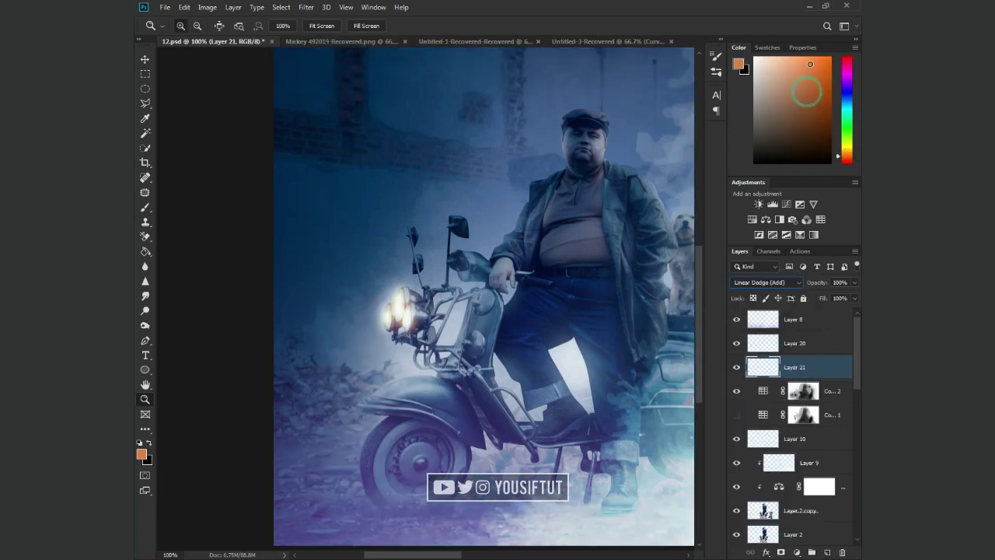
# Step: Brush a large soft orange glow around the headlight on Layer 21
pyautogui.press('b')
pyautogui.press(']')
pyautogui.press(']')
pyautogui.press(']')
pyautogui.click(399, 308)
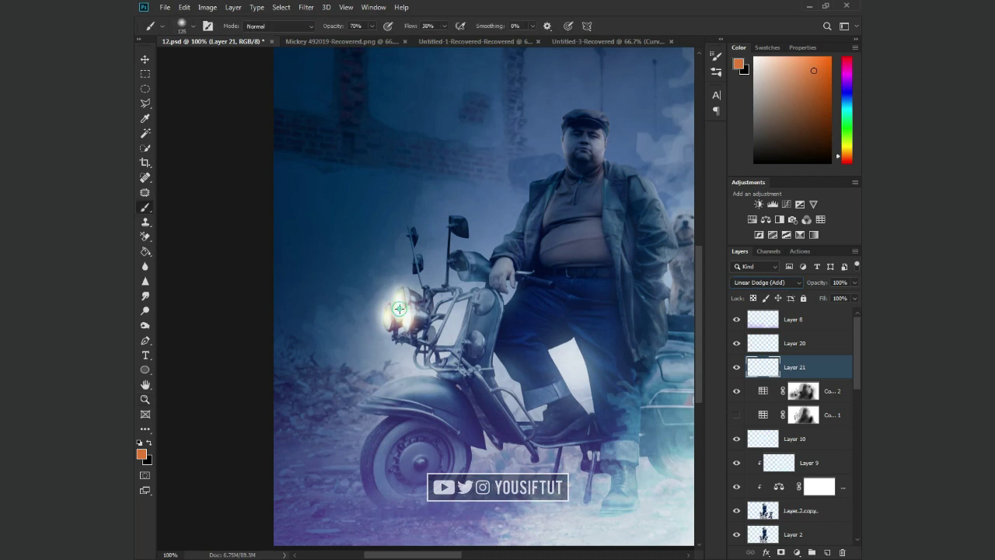
pyautogui.click(398, 312)
pyautogui.hotkey('ctrl', 'z')
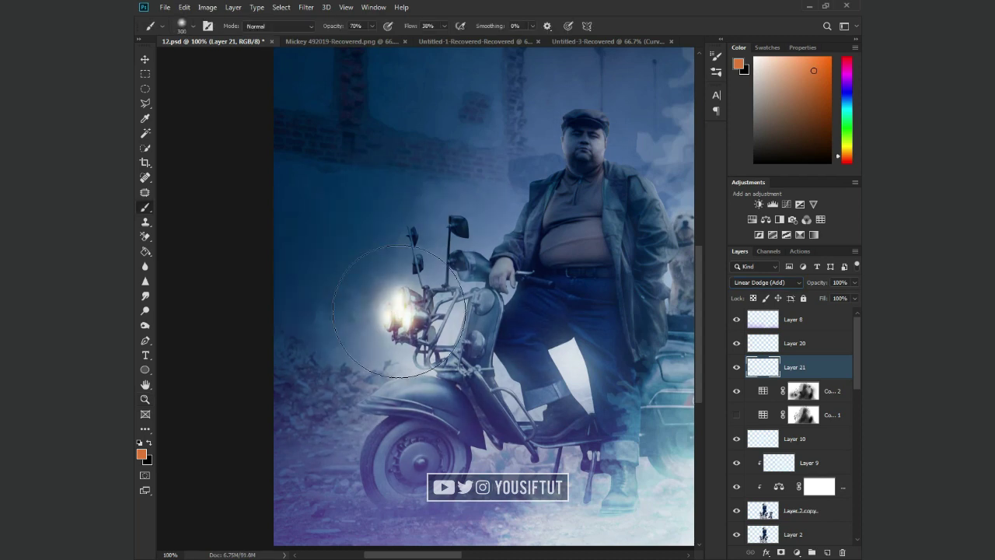
pyautogui.click(845, 160)
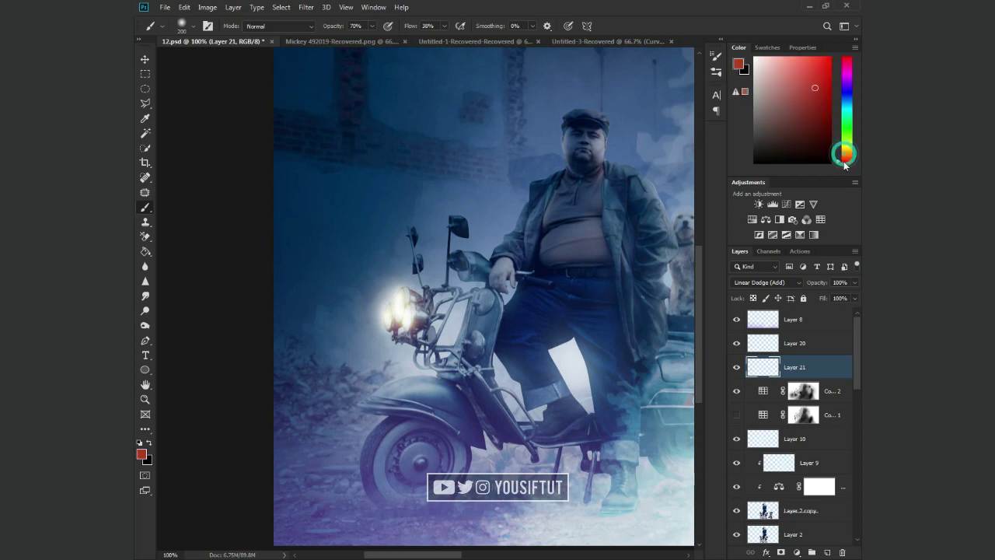
pyautogui.click(397, 312)
pyautogui.hotkey('ctrl', 'z')
pyautogui.click(845, 156)
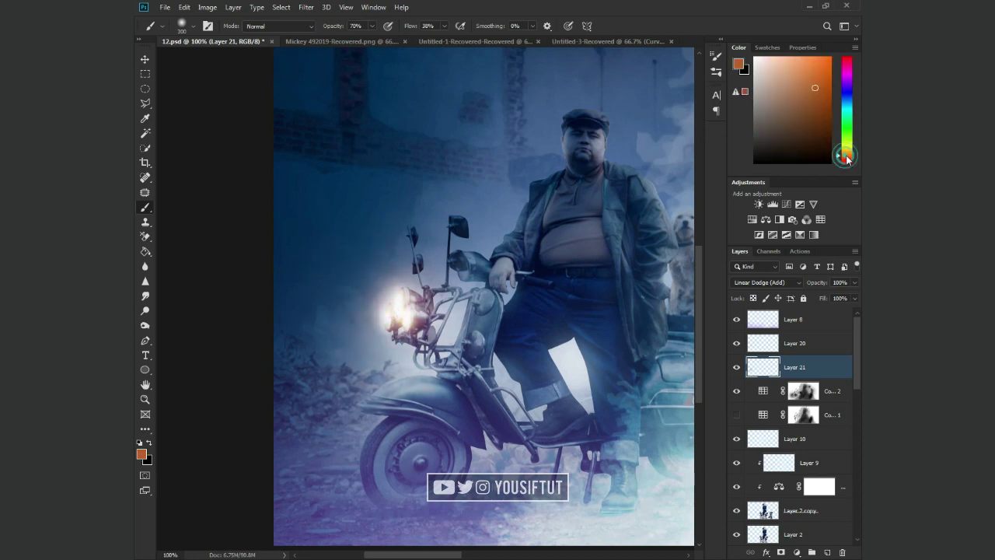
pyautogui.click(391, 308)
# Step: Add empty Layer 22 above Layer 20 and zoom in on the headlight
pyautogui.press('z')
pyautogui.click(832, 352)
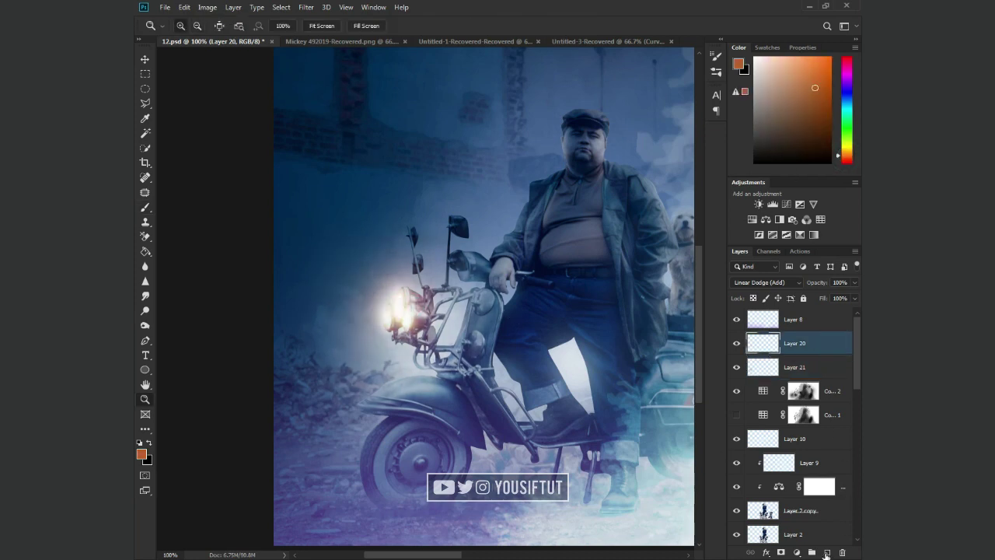
pyautogui.click(827, 552)
pyautogui.click(398, 310)
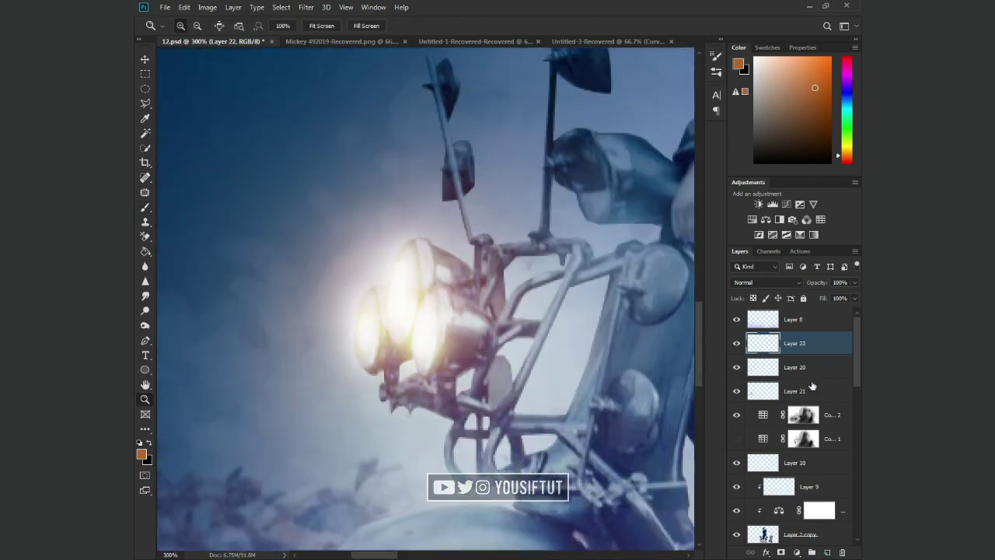
pyautogui.click(801, 367)
# Step: Shift Layer 21's glow hue slightly with Hue/Saturation
pyautogui.click(801, 391)
pyautogui.click(736, 391)
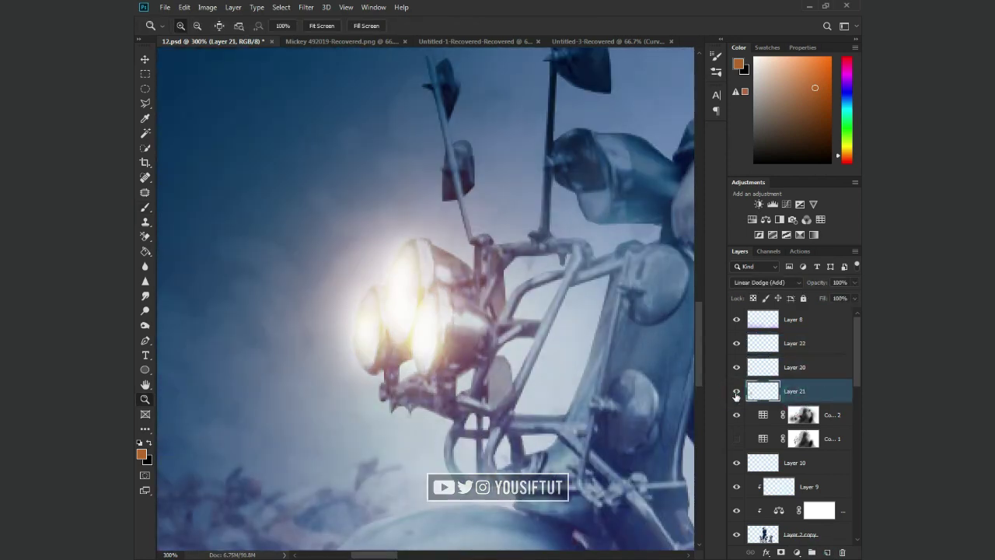
pyautogui.hotkey('ctrl', 'u')
pyautogui.moveTo(639, 427); pyautogui.dragTo(646, 430)
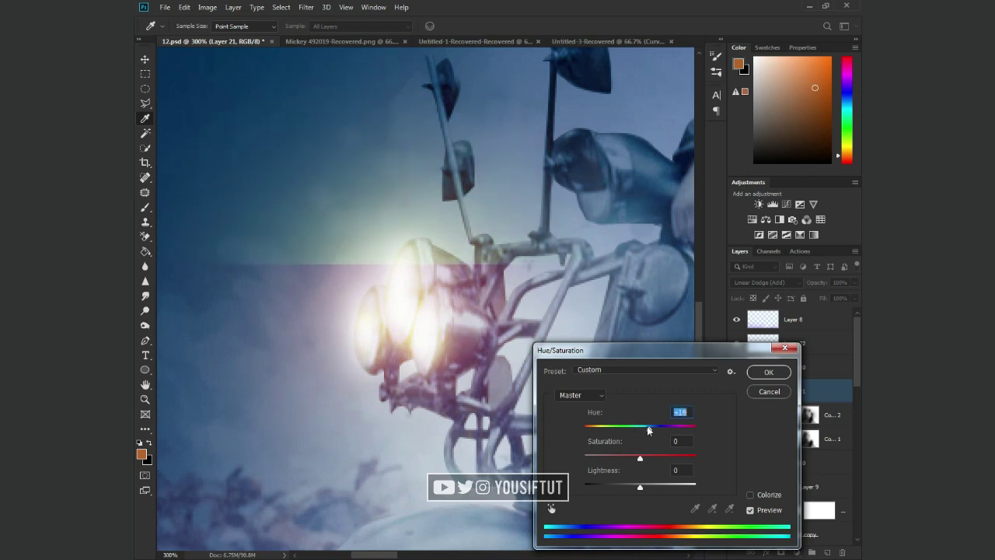
pyautogui.click(757, 376)
# Step: Start a Polygonal Lasso beam outline from the headlight on Layer 22
pyautogui.click(801, 343)
pyautogui.press('l')
pyautogui.click(409, 245)
pyautogui.scroll(-2, 335, 217)
# Step: Outline a beam shape from the headlight and paint golden light inside it
pyautogui.scroll(1, 424, 270)
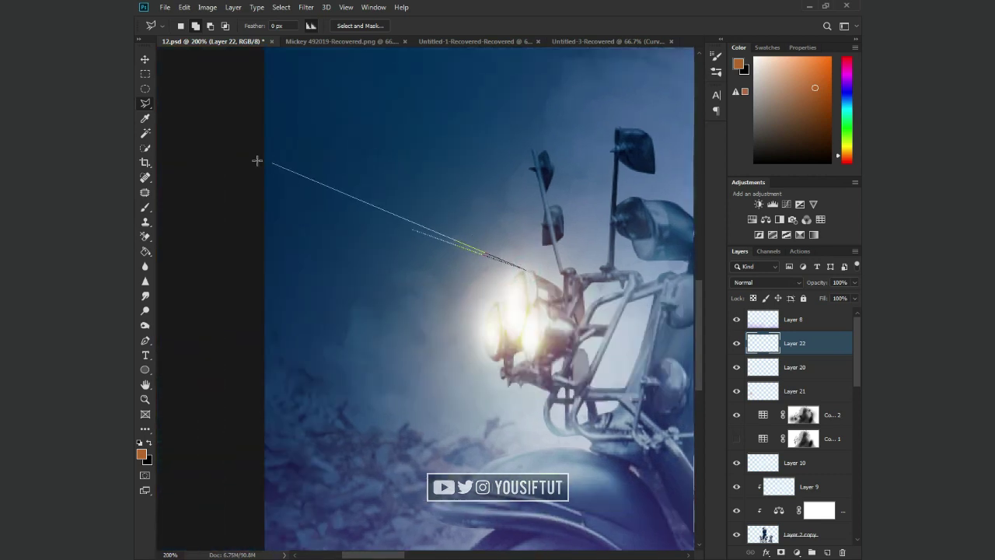
pyautogui.click(251, 161)
pyautogui.click(229, 310)
pyautogui.click(257, 392)
pyautogui.click(525, 270)
pyautogui.press('b')
pyautogui.moveTo(512, 303); pyautogui.dragTo(466, 307)
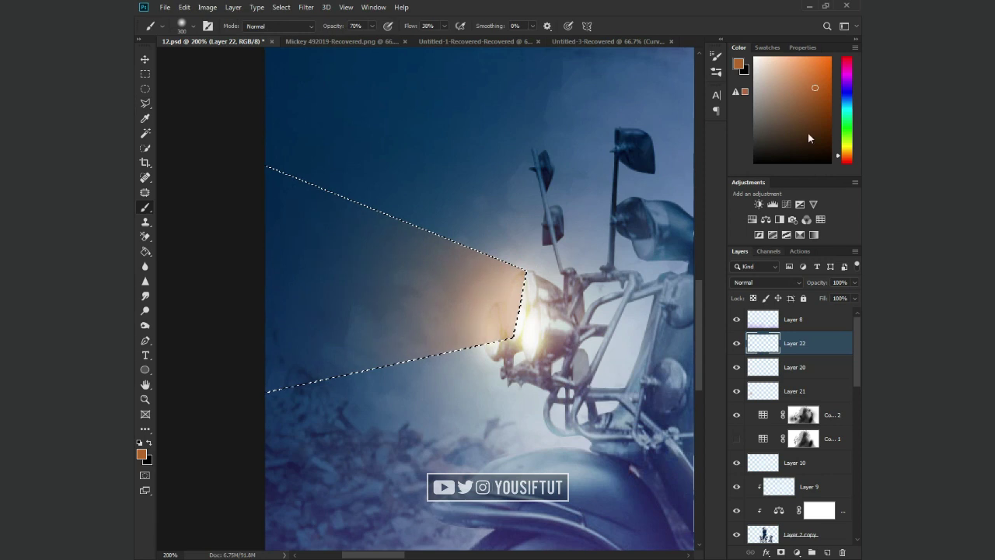
pyautogui.hotkey('ctrl', 'z')
pyautogui.moveTo(846, 148); pyautogui.dragTo(846, 153)
pyautogui.moveTo(527, 273)
pyautogui.mouseDown()
pyautogui.moveTo(467, 311)
pyautogui.moveTo(512, 296)
pyautogui.mouseUp()
pyautogui.hotkey('ctrl', 'd')
# Step: Set the beam layer to Linear Dodge (Add) and ready a smaller soft eraser
pyautogui.click(766, 282)
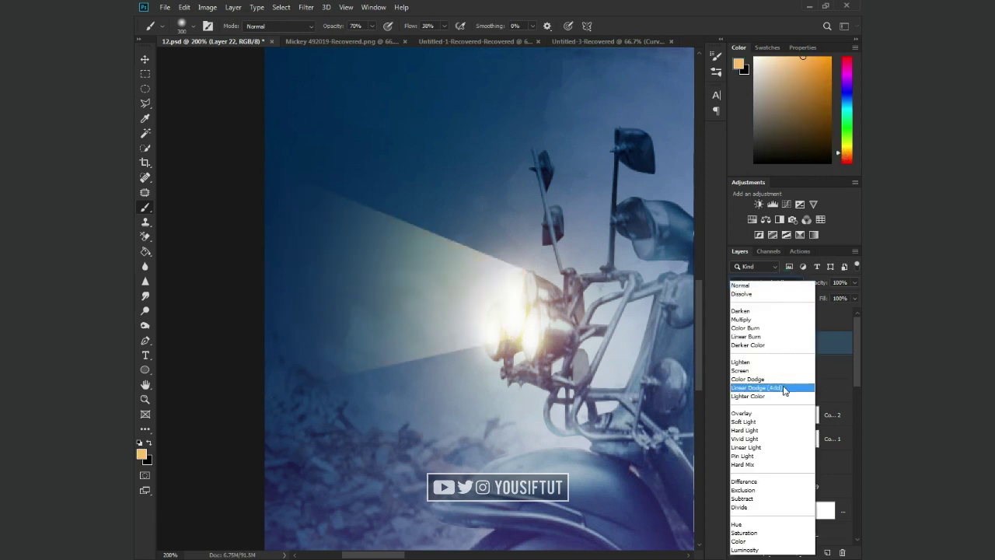
pyautogui.click(783, 388)
pyautogui.press('e')
pyautogui.hotkey('shift', 'e')
pyautogui.hotkey('shift', 'e')
pyautogui.press('[')
pyautogui.press('[')
pyautogui.press('[')
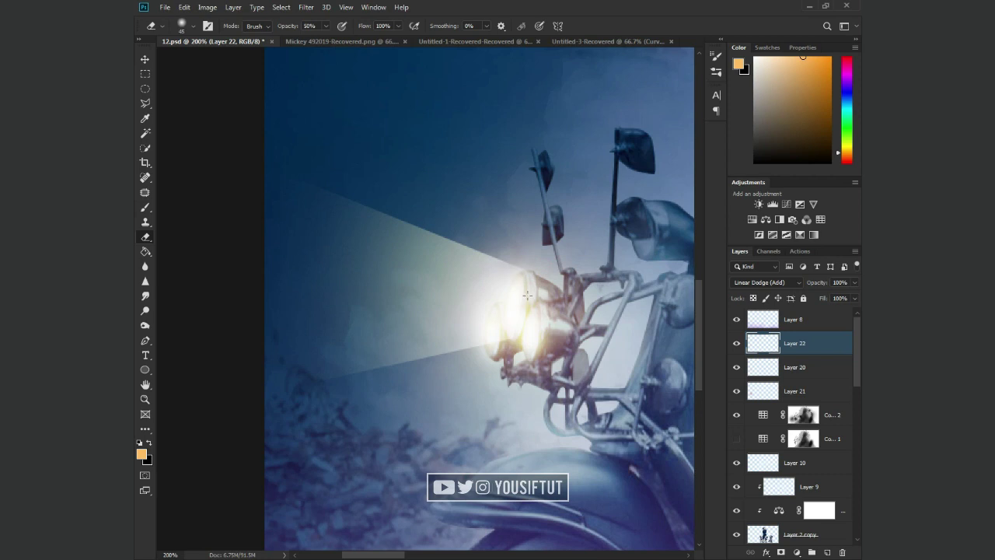
pyautogui.press('z')
pyautogui.keyDown('alt'); pyautogui.click(583, 319); pyautogui.keyUp('alt')
# Step: Enlarge and tilt the light beam leftward with Free Transform
pyautogui.hotkey('ctrl', 't')
pyautogui.moveTo(477, 256); pyautogui.dragTo(477, 223)
pyautogui.moveTo(477, 299)
pyautogui.mouseDown()
pyautogui.moveTo(421, 301)
pyautogui.moveTo(412, 315)
pyautogui.mouseUp()
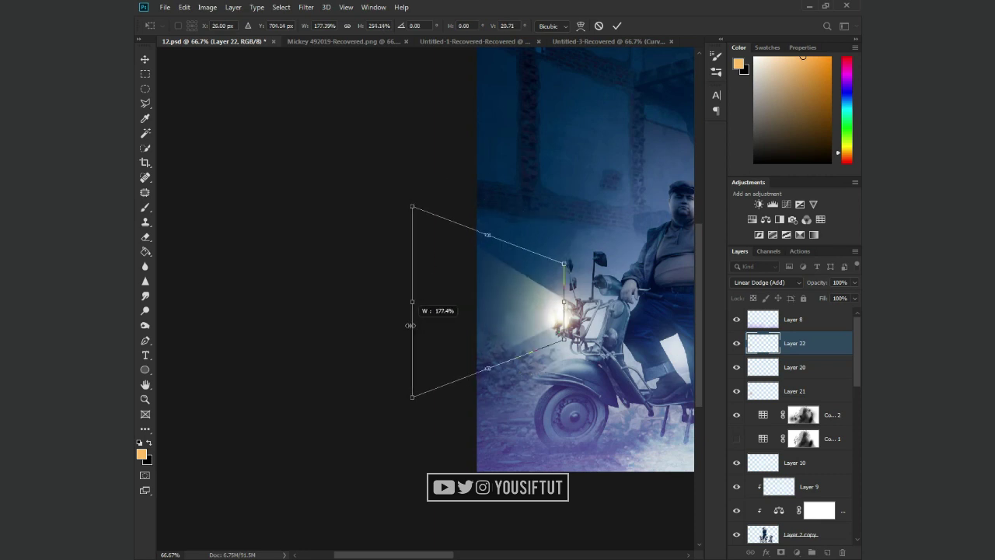
pyautogui.press('Return')
pyautogui.press('z')
pyautogui.click(554, 327)
# Step: Soften the beam with a Gaussian Blur of 8.4 pixels
pyautogui.click(306, 7)
pyautogui.click(334, 130)
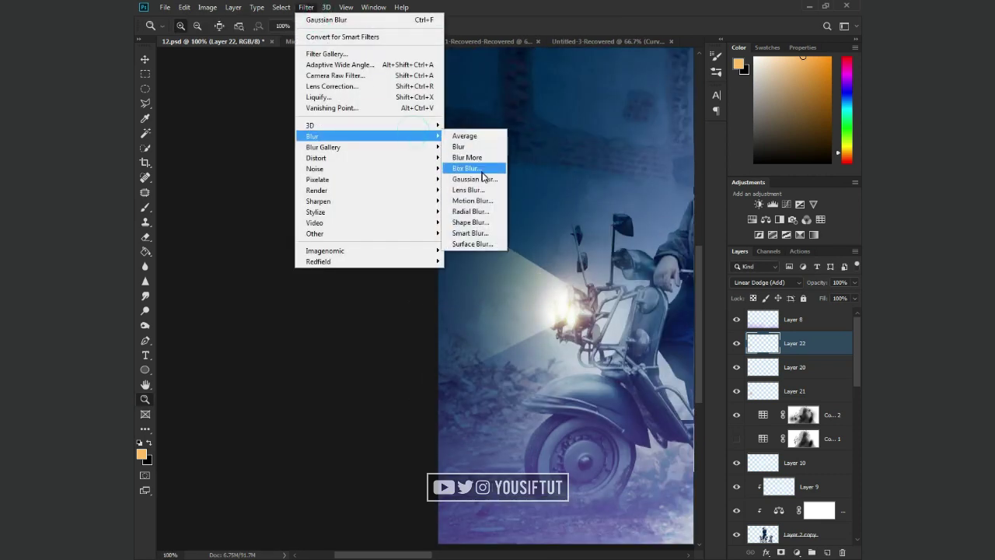
pyautogui.click(482, 166)
pyautogui.moveTo(621, 300); pyautogui.dragTo(633, 300)
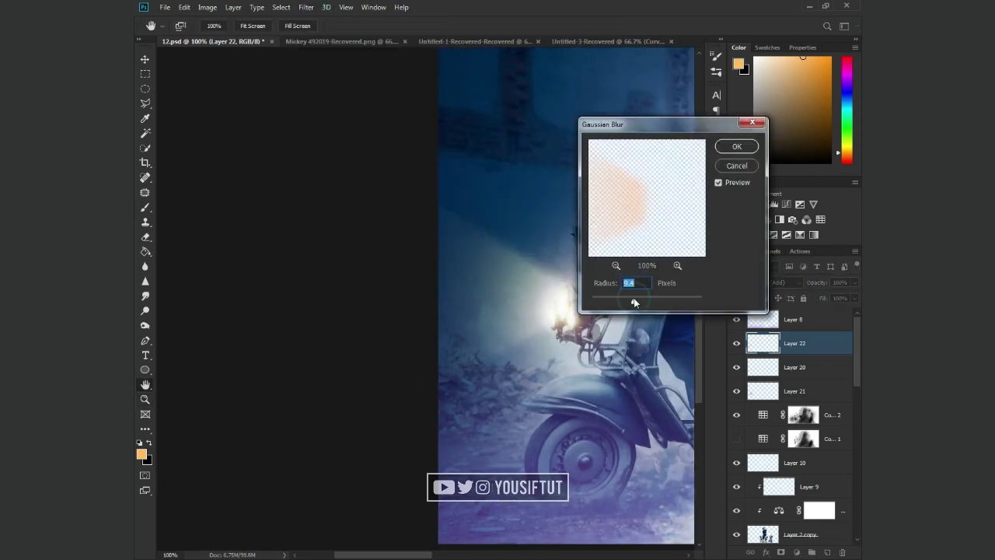
pyautogui.press('Return')
pyautogui.hotkey('ctrl', '0')
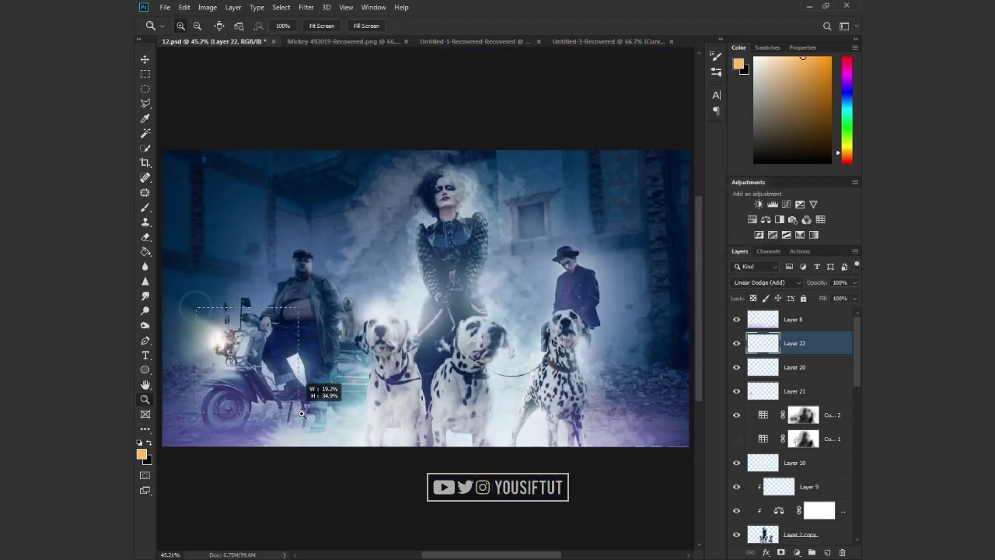
pyautogui.press('v')
pyautogui.scroll(5, 359, 403)
# Step: Duplicate the beam as Layer 22 copy, scaled to about 70% toward the headlight
pyautogui.hotkey('ctrl', 'j')
pyautogui.hotkey('ctrl', 't')
pyautogui.moveTo(382, 483); pyautogui.dragTo(354, 383)
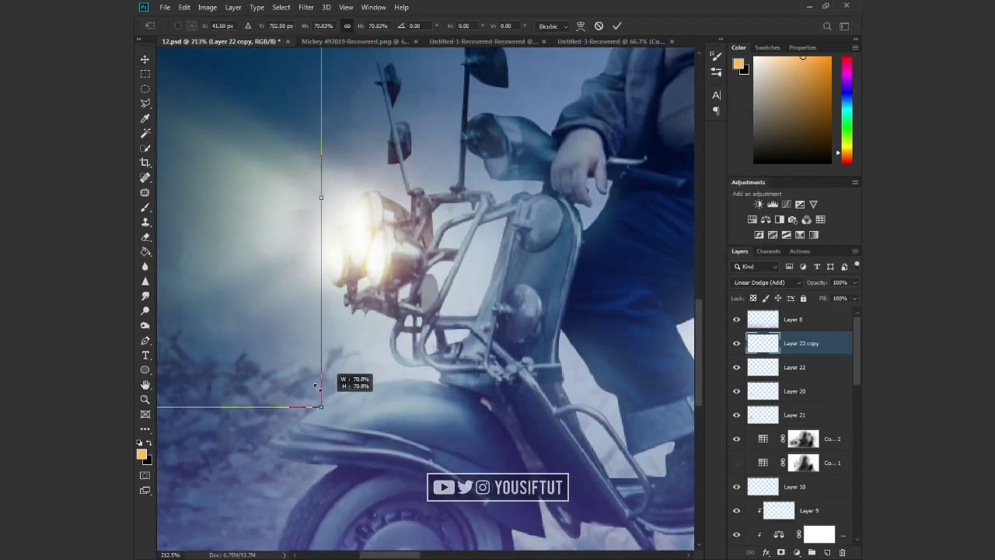
pyautogui.moveTo(278, 303); pyautogui.dragTo(359, 336)
pyautogui.press('Return')
pyautogui.press('z')
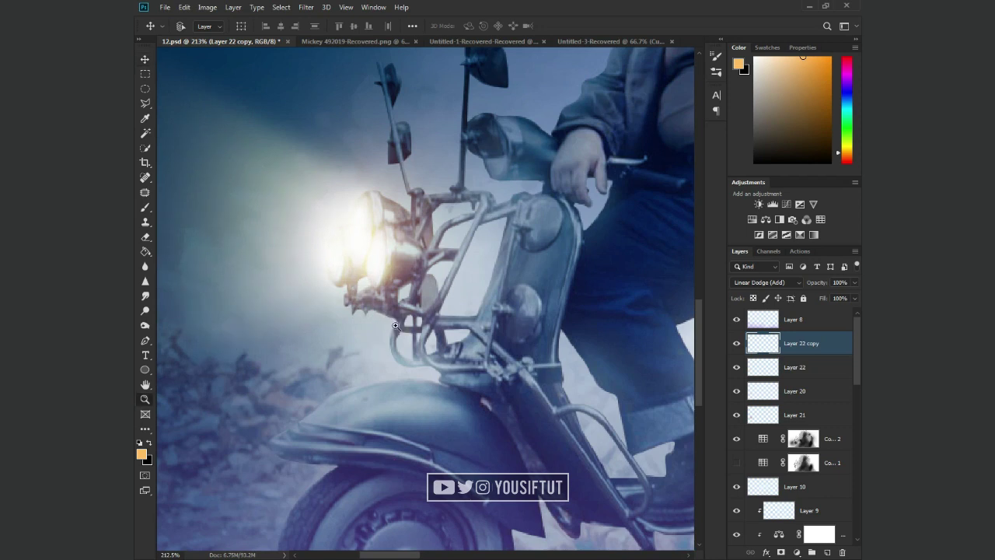
pyautogui.keyDown('alt'); pyautogui.click(396, 324); pyautogui.keyUp('alt')
pyautogui.keyDown('alt'); pyautogui.click(396, 325); pyautogui.keyUp('alt')
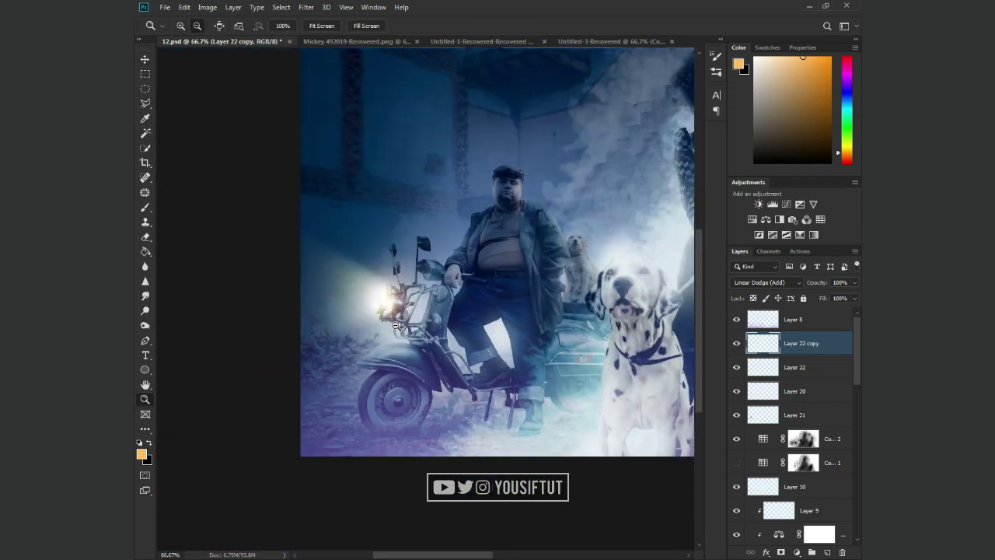
pyautogui.keyDown('alt'); pyautogui.click(395, 325); pyautogui.keyUp('alt')
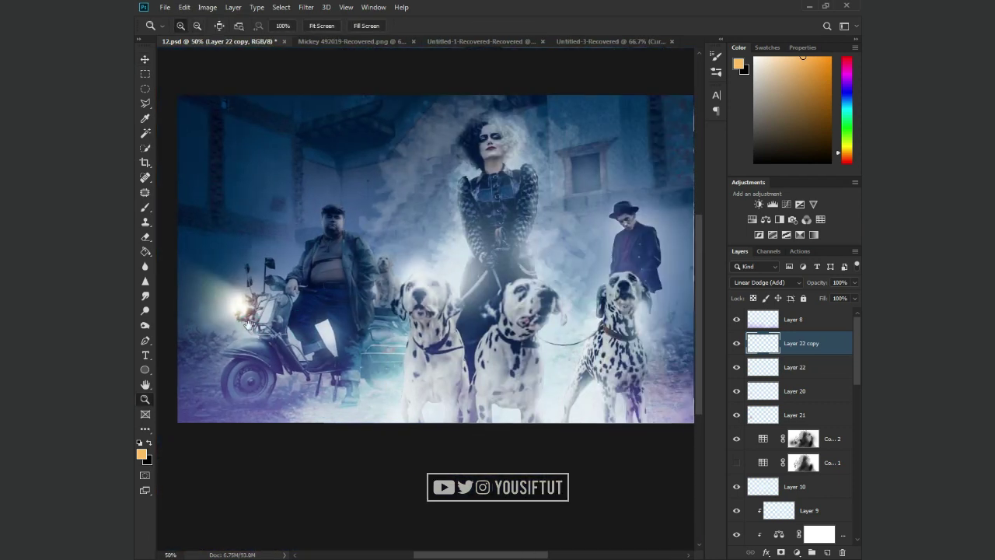
# Step: Stamp all visible layers into a new merged layer above Layer 8 and duplicate it
pyautogui.press('v')
pyautogui.click(820, 325)
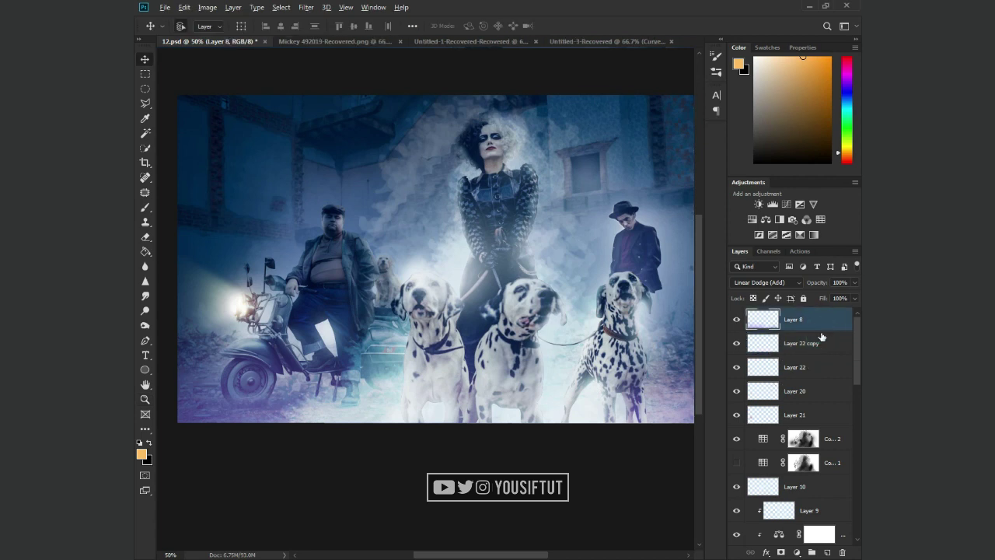
pyautogui.hotkey('ctrl', 'shift', 'alt', 'e')
pyautogui.hotkey('ctrl', 'j')
# Step: In Camera Raw, raise vibrance to +13, pull highlights to about -57 and add contrast
pyautogui.click(306, 7)
pyautogui.click(356, 72)
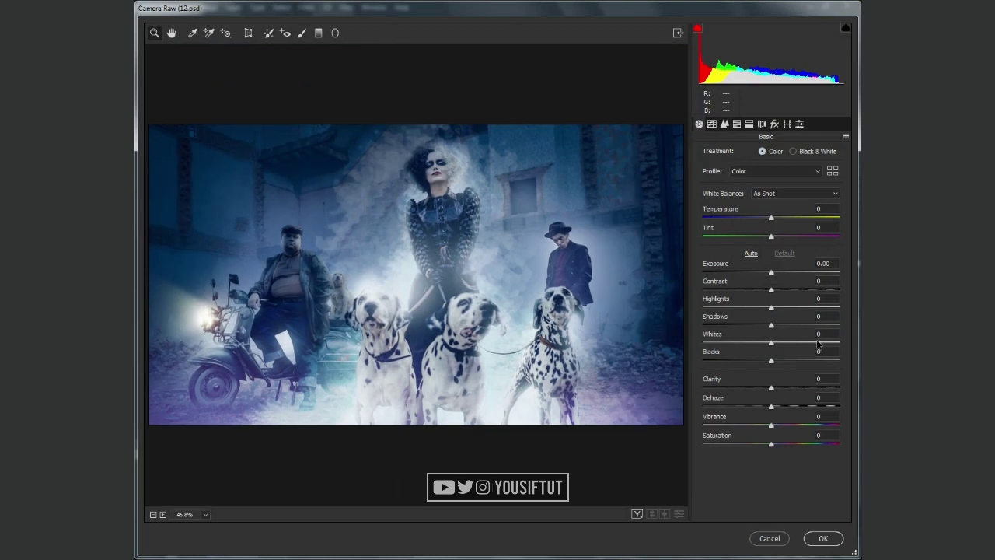
pyautogui.moveTo(799, 423); pyautogui.dragTo(781, 428)
pyautogui.moveTo(738, 308)
pyautogui.mouseDown()
pyautogui.moveTo(747, 333)
pyautogui.moveTo(667, 312)
pyautogui.moveTo(788, 316)
pyautogui.mouseUp()
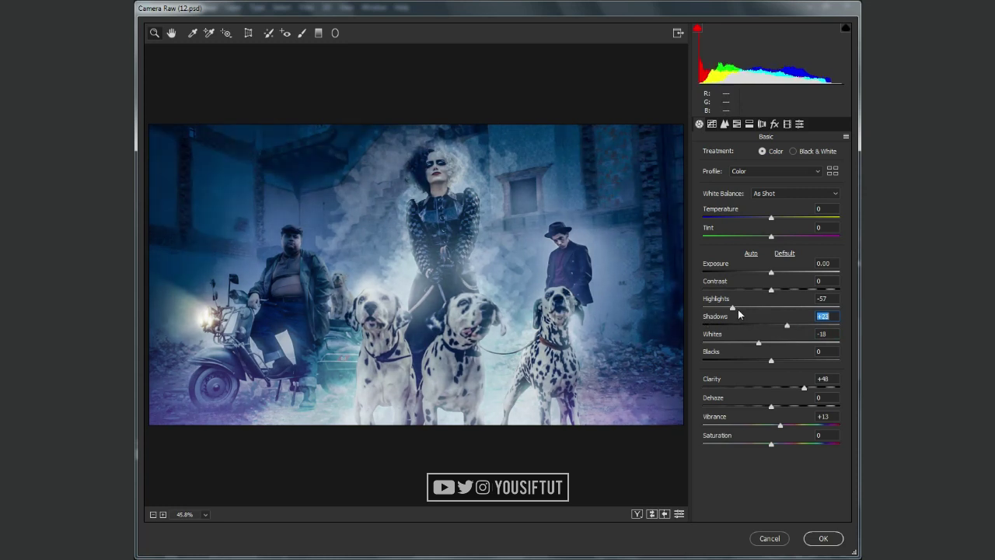
pyautogui.moveTo(751, 286)
pyautogui.mouseDown()
pyautogui.moveTo(795, 289)
pyautogui.moveTo(781, 289)
pyautogui.mouseUp()
# Step: Shift the calibration primaries: green hue +26, red adjusted, blue hue toward teal
pyautogui.click(786, 124)
pyautogui.moveTo(786, 339); pyautogui.dragTo(782, 338)
pyautogui.moveTo(771, 232); pyautogui.dragTo(730, 232)
pyautogui.click(802, 232)
pyautogui.moveTo(771, 285); pyautogui.dragTo(789, 285)
pyautogui.moveTo(782, 338); pyautogui.dragTo(747, 338)
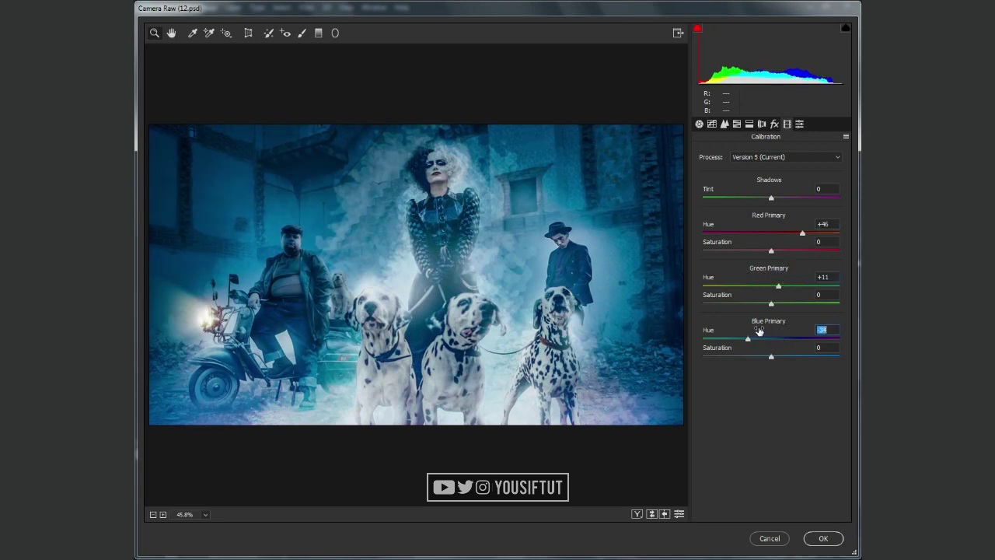
# Step: Adjust HSL luminance of blues and purples, then the hues of blues, purples and reds
pyautogui.click(737, 125)
pyautogui.click(747, 152)
pyautogui.moveTo(754, 282); pyautogui.dragTo(726, 281)
pyautogui.click(762, 261)
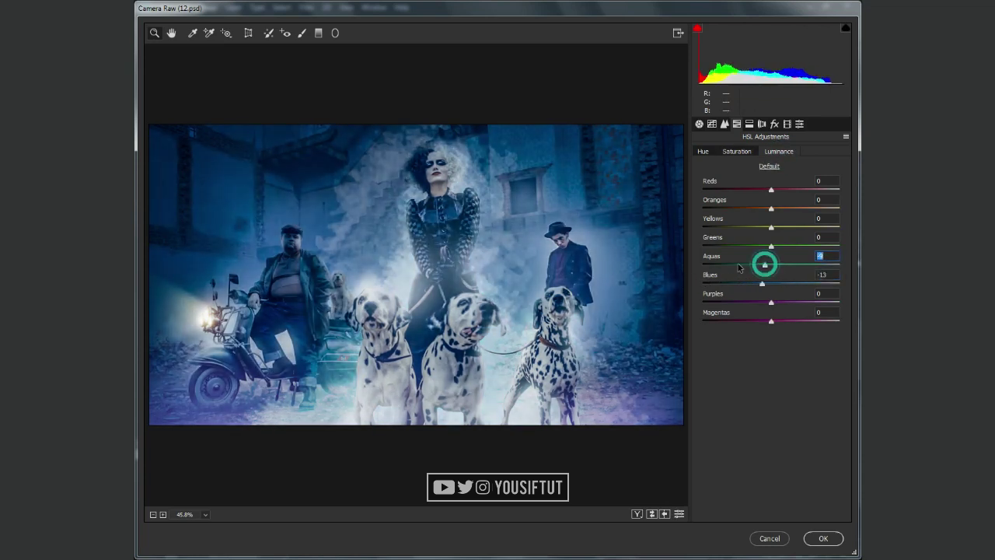
pyautogui.moveTo(771, 293); pyautogui.dragTo(738, 290)
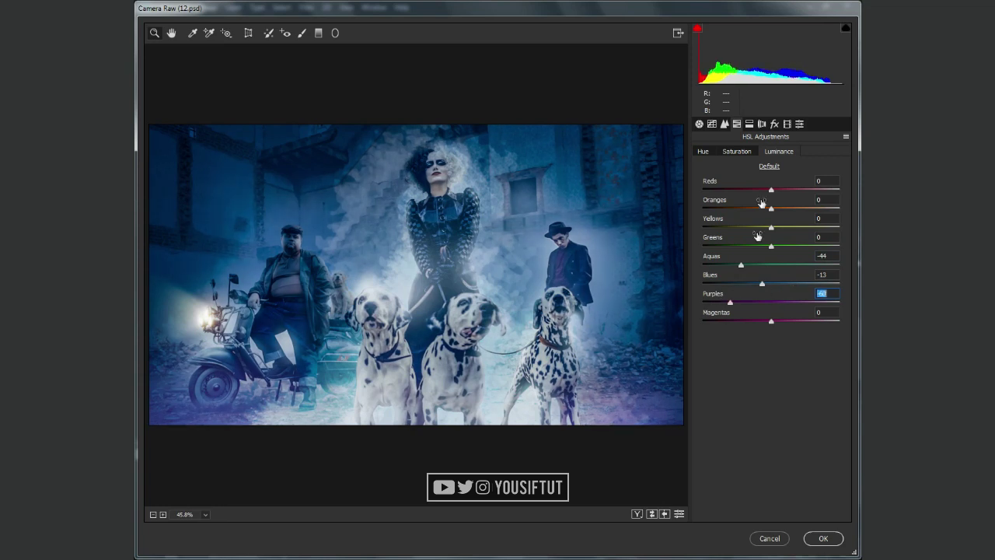
pyautogui.click(703, 150)
pyautogui.click(770, 281)
pyautogui.moveTo(769, 281); pyautogui.dragTo(845, 267)
pyautogui.moveTo(771, 303); pyautogui.dragTo(762, 304)
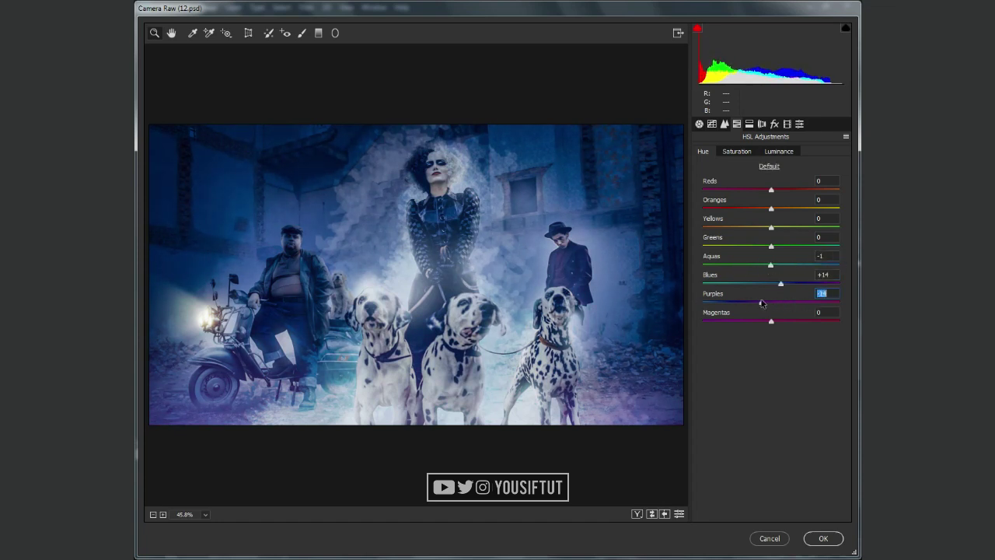
pyautogui.moveTo(770, 189); pyautogui.dragTo(797, 192)
# Step: Add light grain (Amount 7), check the detail settings and apply the grade
pyautogui.click(774, 125)
pyautogui.click(712, 174)
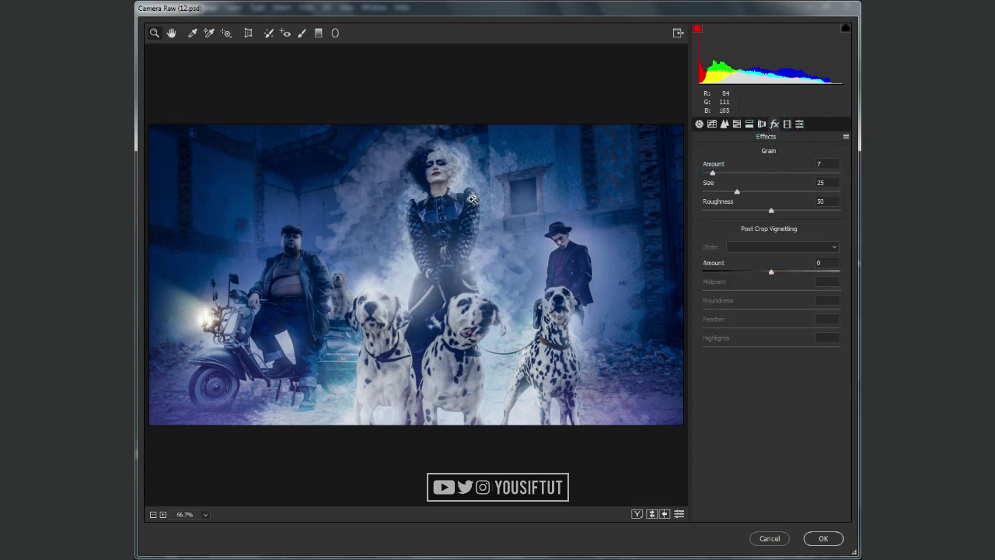
pyautogui.click(482, 198)
pyautogui.click(738, 124)
pyautogui.click(724, 125)
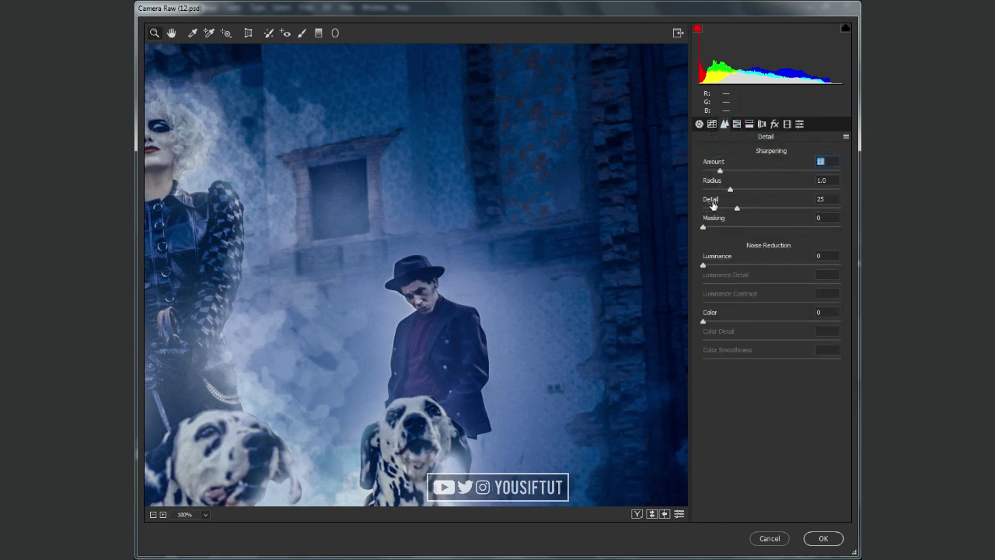
pyautogui.click(823, 538)
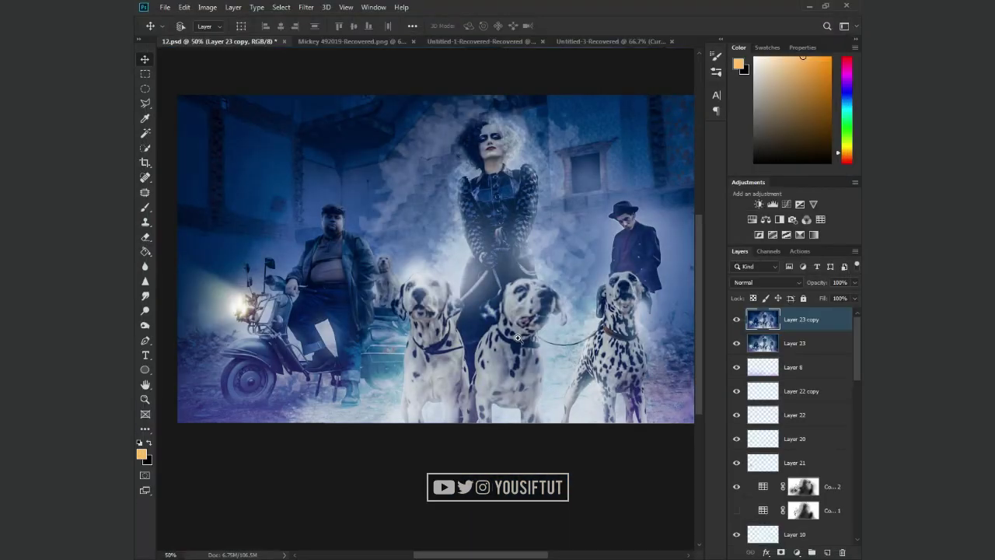
# Step: Paint a soft white glow along the image bottom on a new layer below Layer 23
pyautogui.keyDown('alt'); pyautogui.click(516, 332); pyautogui.keyUp('alt')
pyautogui.click(827, 552)
pyautogui.press('b')
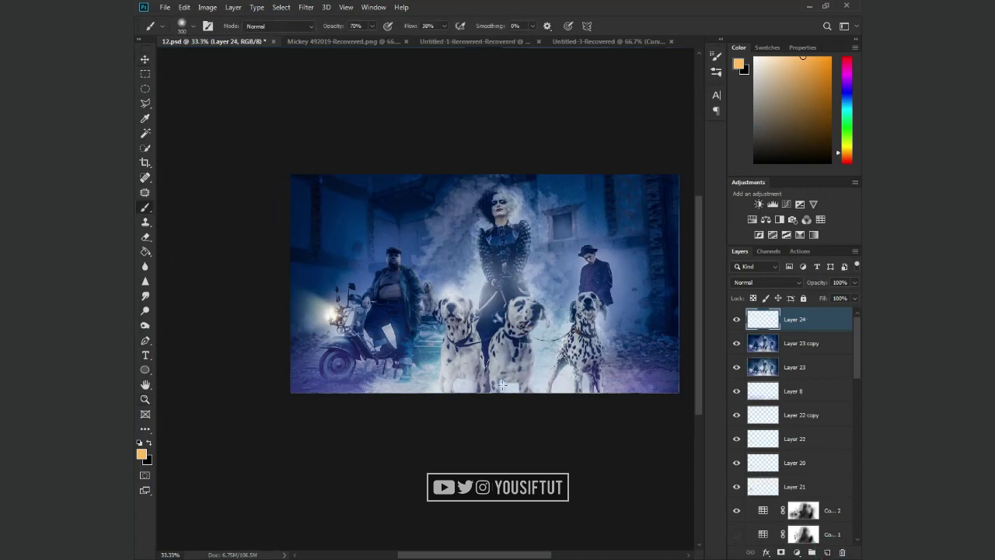
pyautogui.press('d')
pyautogui.press('x')
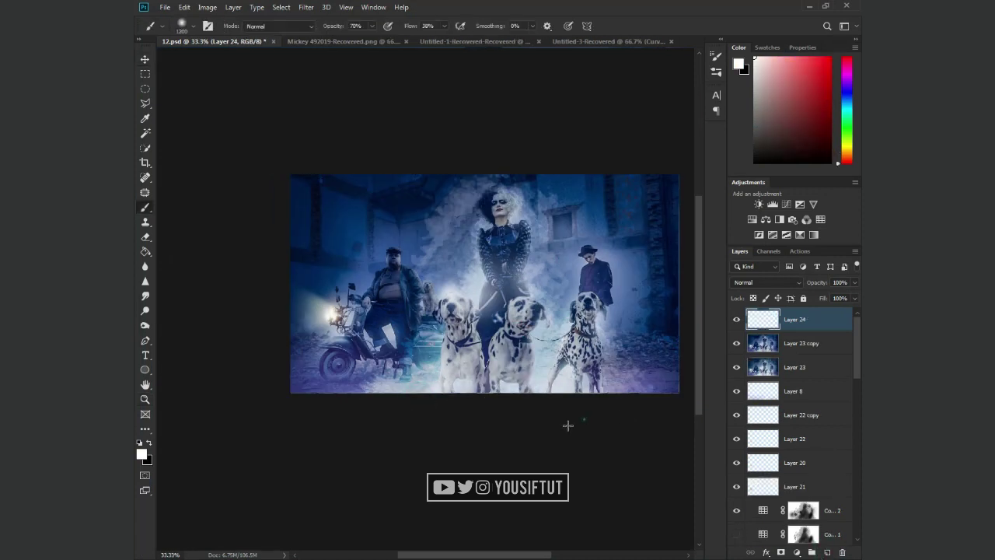
pyautogui.moveTo(567, 425); pyautogui.dragTo(381, 436)
pyautogui.press('z')
pyautogui.click(423, 284)
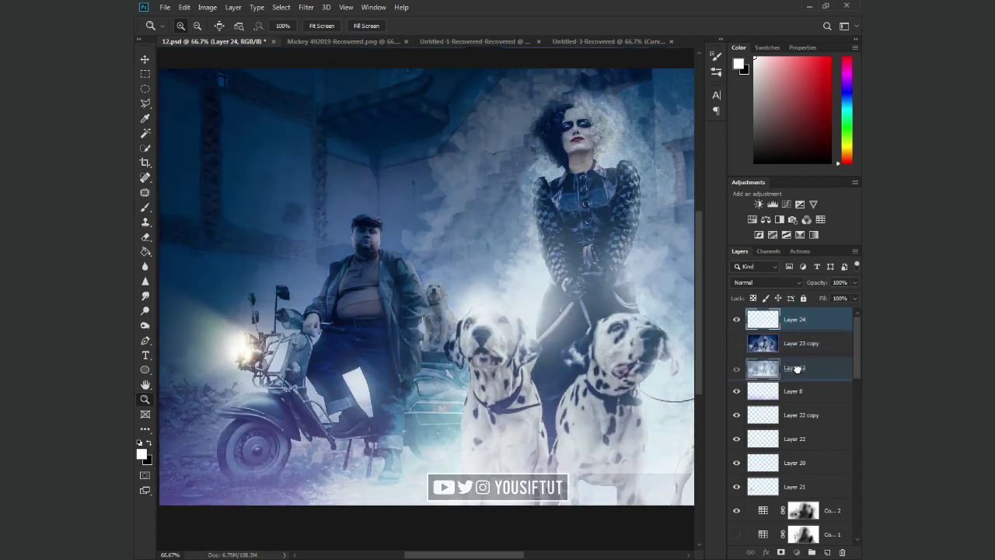
pyautogui.moveTo(800, 320); pyautogui.dragTo(800, 378)
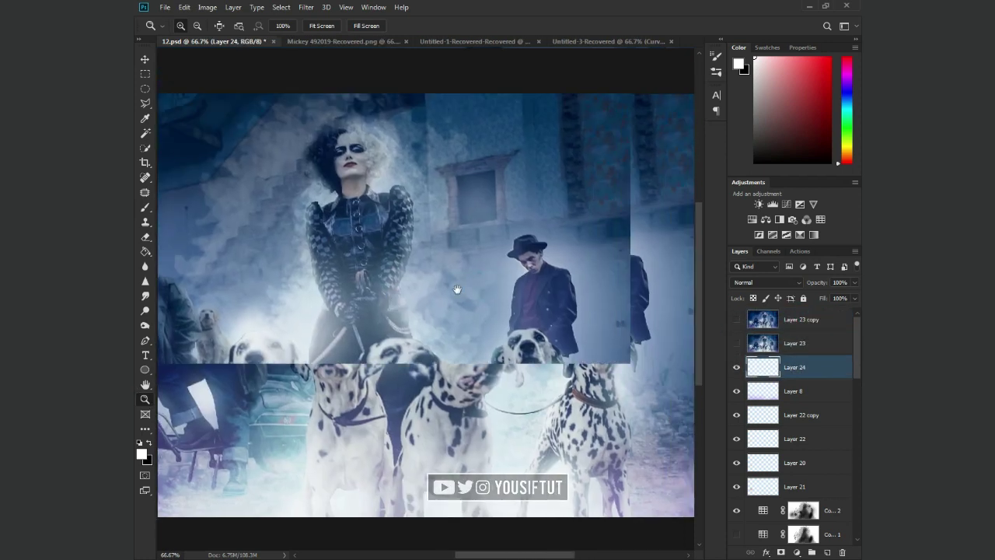
# Step: Zoom in on the hatted man and select the Color Lookup mask with a white brush
pyautogui.moveTo(638, 414)
pyautogui.mouseDown()
pyautogui.moveTo(477, 233)
pyautogui.moveTo(799, 439)
pyautogui.mouseUp()
pyautogui.scroll(-5, 799, 439)
pyautogui.scroll(-3, 783, 472)
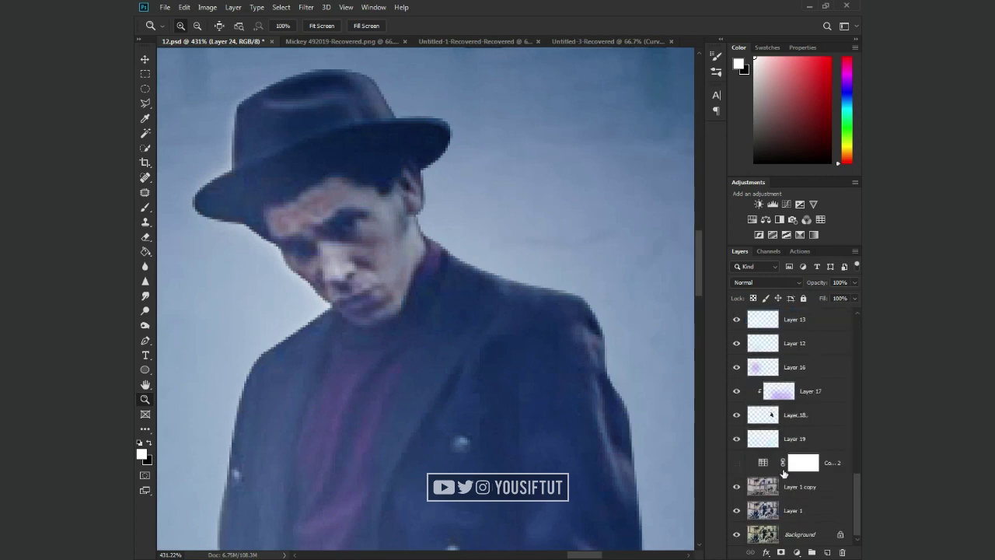
pyautogui.scroll(-1, 783, 472)
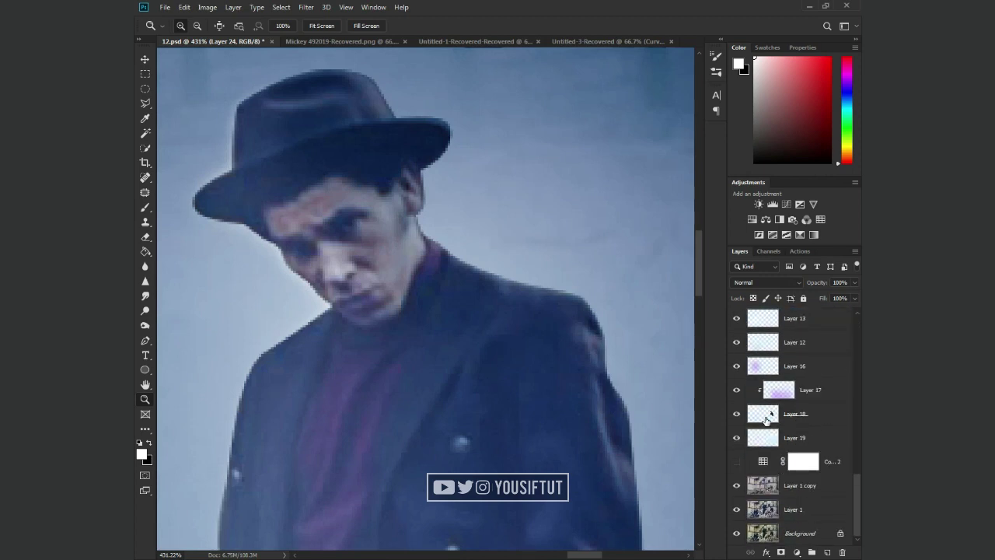
pyautogui.scroll(8, 766, 419)
pyautogui.keyDown('ctrl'); pyautogui.click(802, 461); pyautogui.keyUp('ctrl')
pyautogui.press('b')
pyautogui.press('x')
# Step: Touch up the mask around his neck, shoulder, face and hat brim in white and black
pyautogui.moveTo(389, 189); pyautogui.dragTo(420, 243)
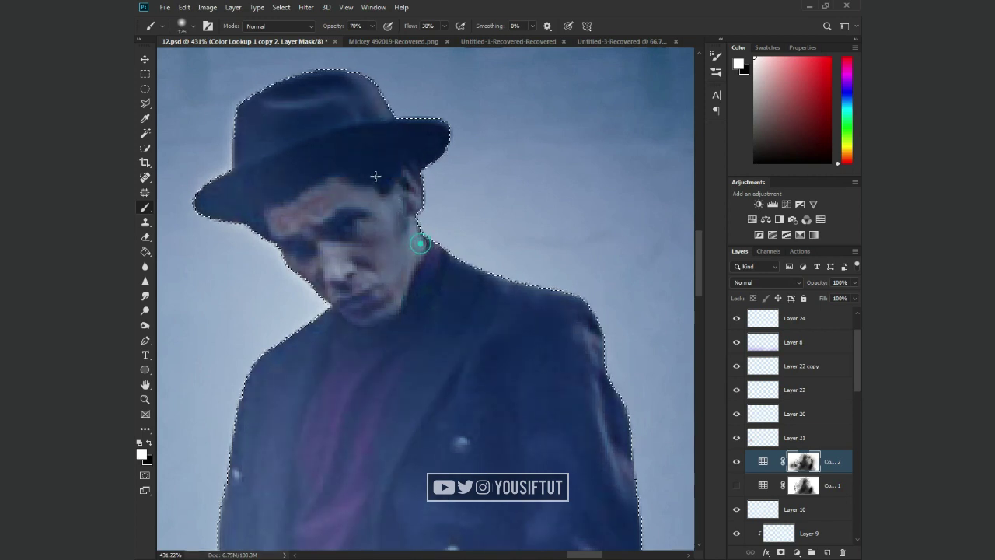
pyautogui.click(302, 303)
pyautogui.press('x')
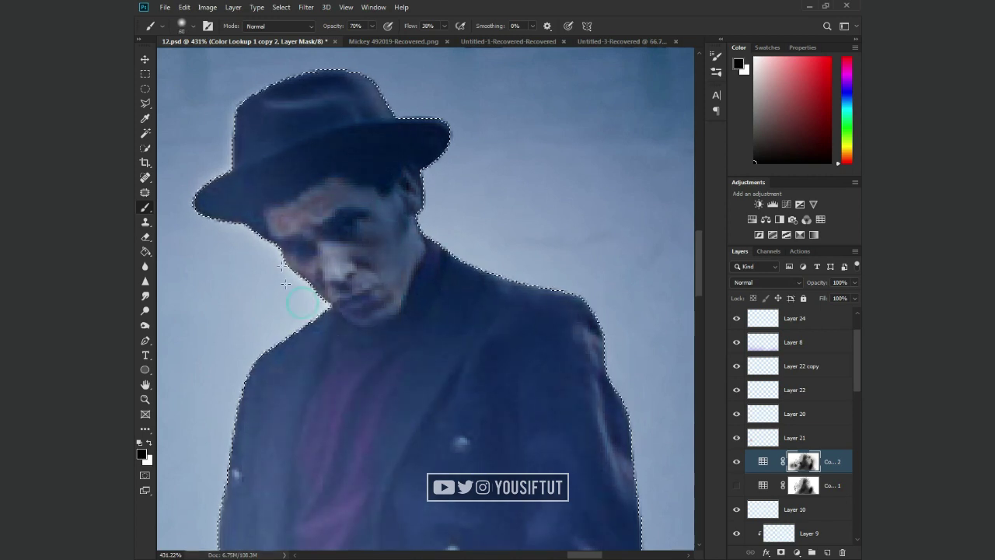
pyautogui.moveTo(285, 283); pyautogui.dragTo(342, 260)
pyautogui.press('x')
pyautogui.moveTo(445, 117)
pyautogui.mouseDown()
pyautogui.moveTo(418, 194)
pyautogui.moveTo(401, 127)
pyautogui.mouseUp()
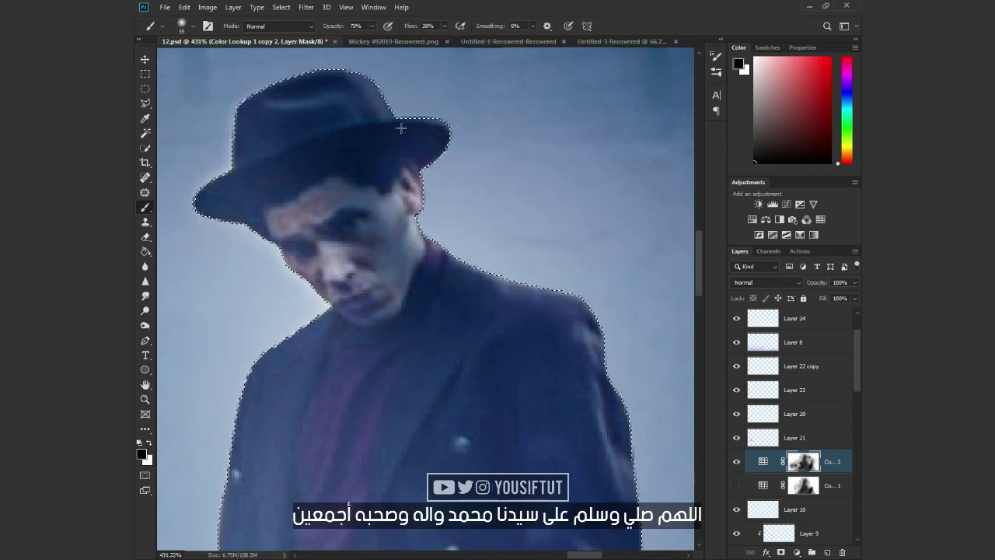
# Step: Zoom out and toggle layer visibility to compare the headlight glow
pyautogui.press('z')
pyautogui.keyDown('alt'); pyautogui.click(488, 168); pyautogui.keyUp('alt')
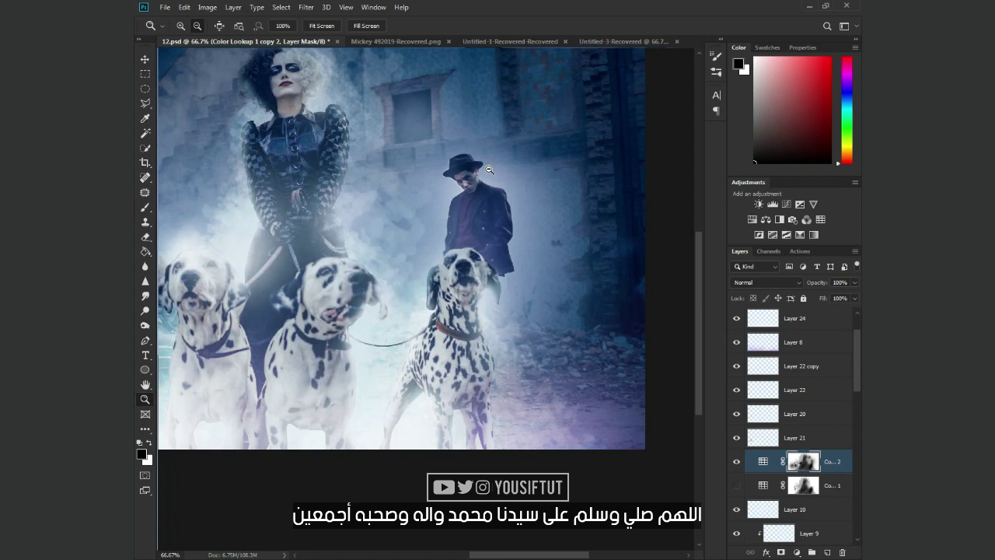
pyautogui.keyDown('alt'); pyautogui.click(488, 167); pyautogui.keyUp('alt')
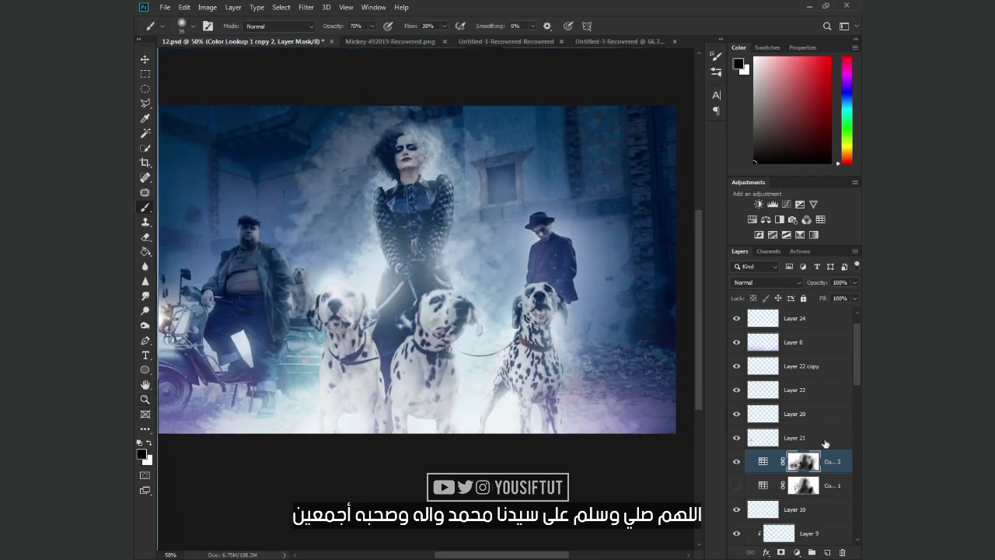
pyautogui.click(736, 438)
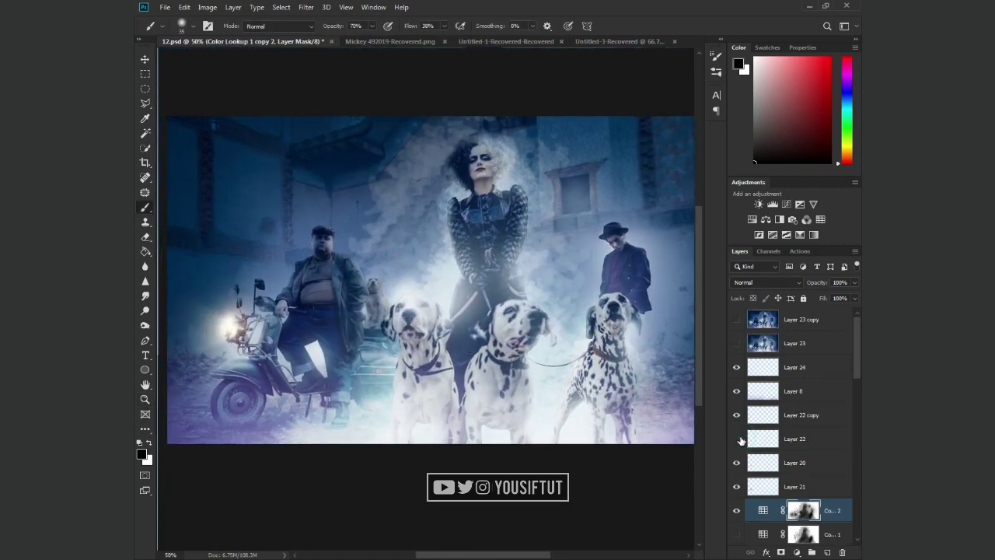
pyautogui.click(736, 463)
pyautogui.click(736, 414)
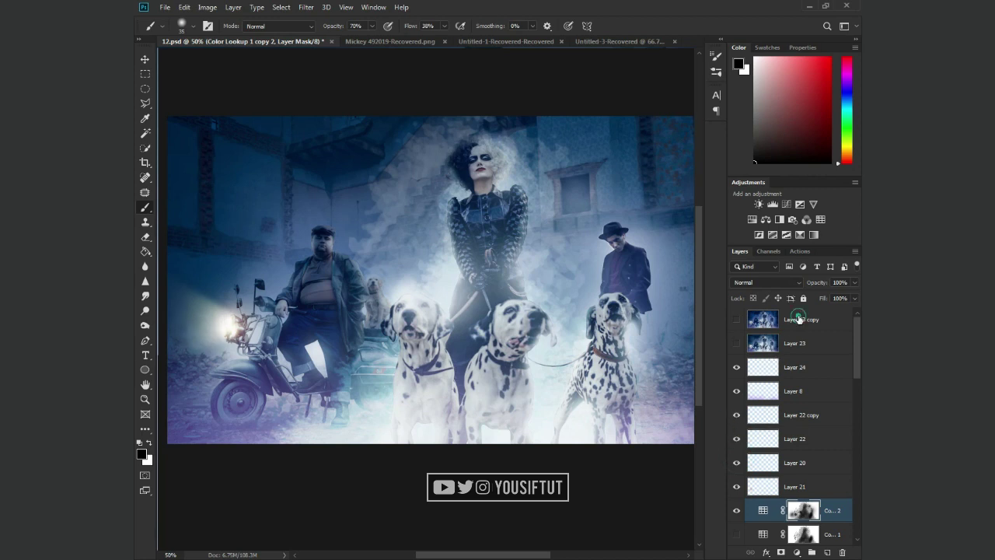
# Step: Stamp all visible layers above Layer 24 into Layer 25 and duplicate it
pyautogui.click(799, 319)
pyautogui.click(798, 366)
pyautogui.hotkey('ctrl', 'shift', 'alt', 'e')
pyautogui.hotkey('ctrl', 'j')
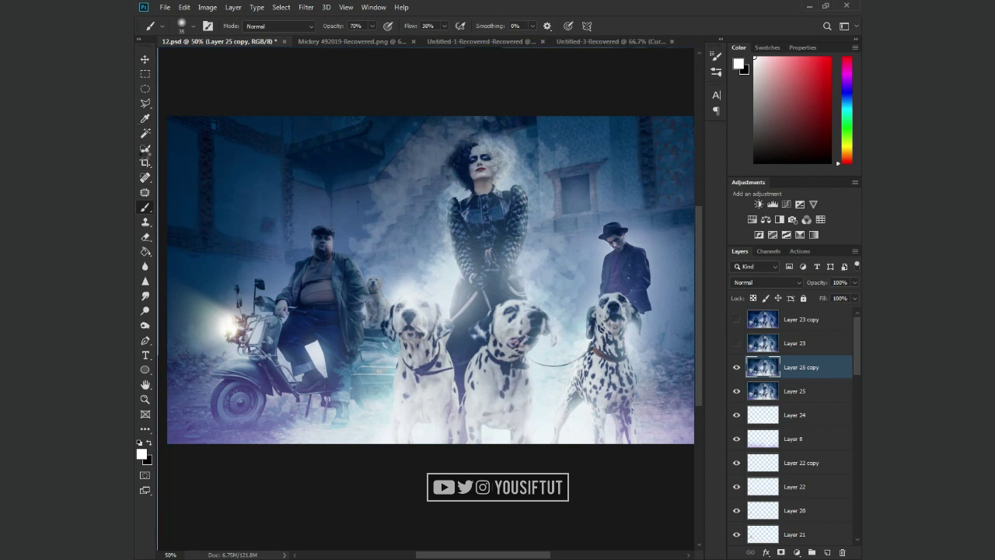
pyautogui.hotkey('ctrl', 'shift', 'a')
# Step: In Camera Raw Basic, set contrast +28, raise vibrance, highlights -73 and shadows +14
pyautogui.click(799, 124)
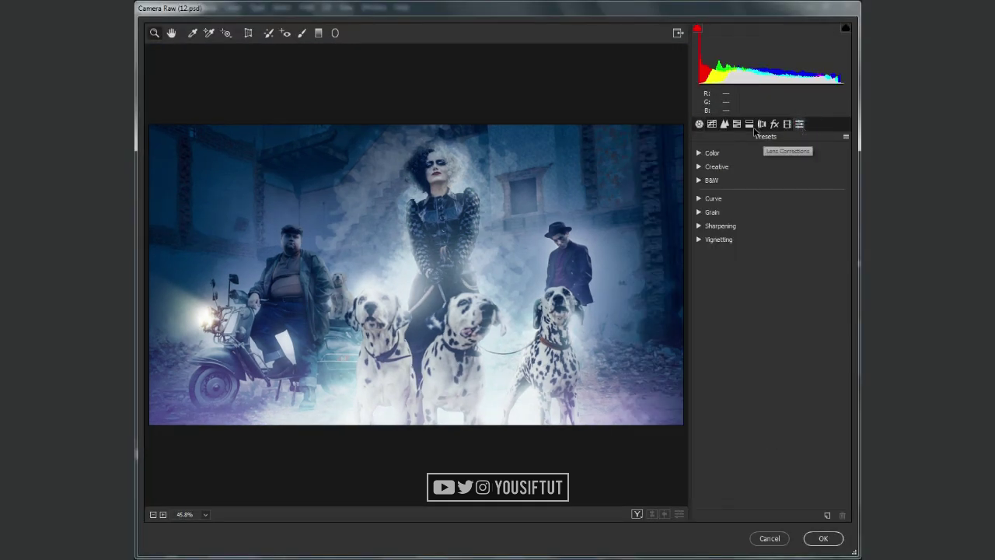
pyautogui.click(846, 138)
pyautogui.click(699, 124)
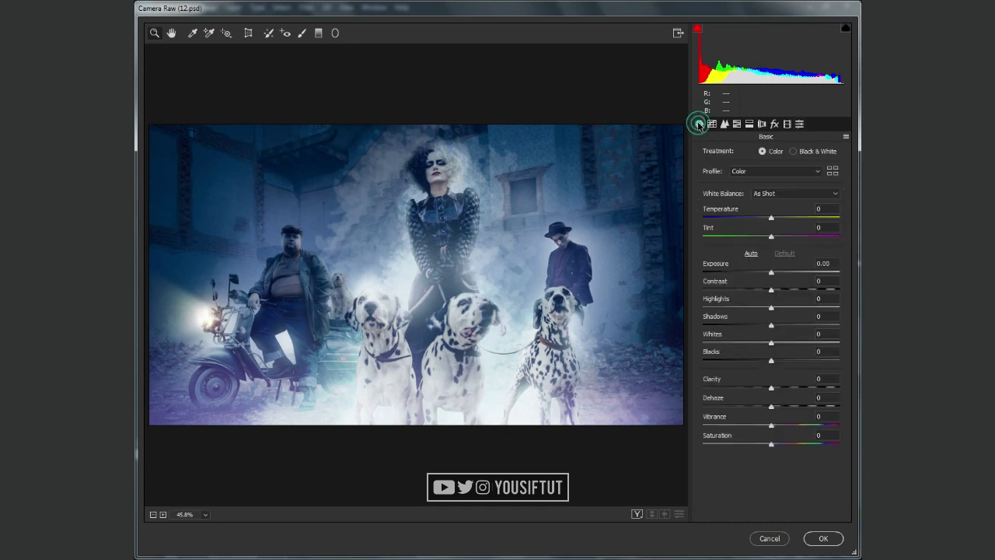
pyautogui.click(790, 290)
pyautogui.moveTo(792, 426); pyautogui.dragTo(771, 427)
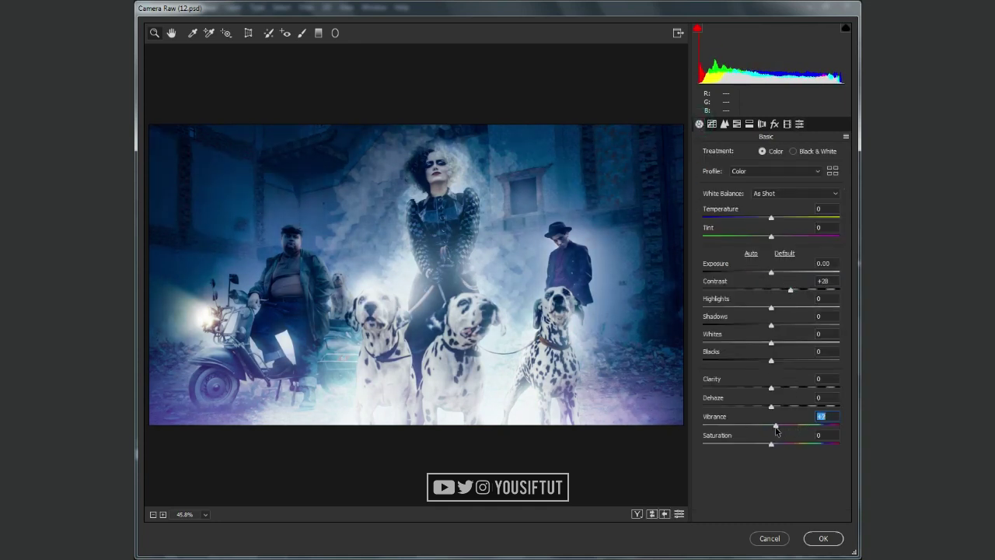
pyautogui.moveTo(771, 308)
pyautogui.mouseDown()
pyautogui.moveTo(721, 308)
pyautogui.moveTo(786, 322)
pyautogui.moveTo(747, 321)
pyautogui.moveTo(780, 324)
pyautogui.moveTo(743, 339)
pyautogui.moveTo(735, 312)
pyautogui.mouseUp()
pyautogui.click(762, 340)
# Step: Shape a gentle tone curve with midtone and upper points, darkening the shadows
pyautogui.click(724, 124)
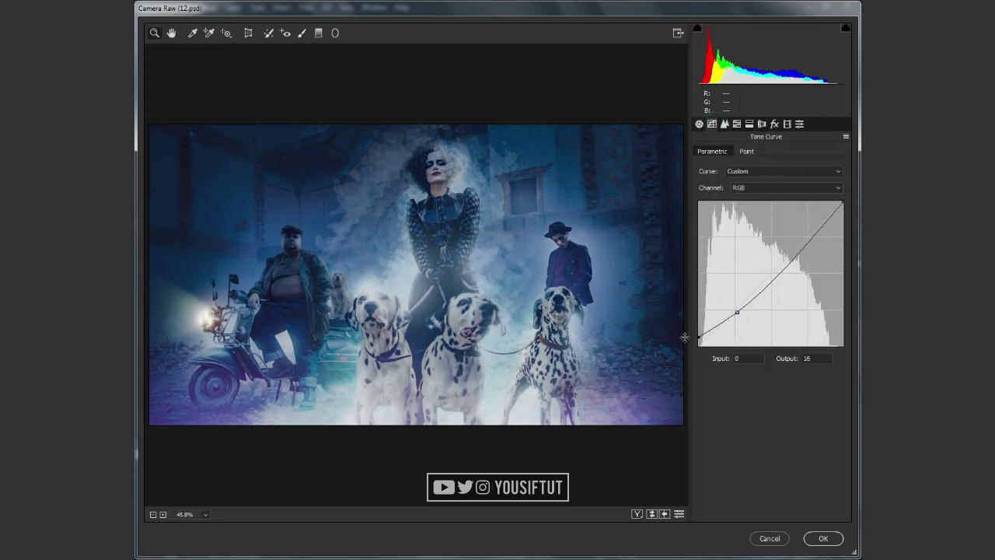
pyautogui.moveTo(772, 270); pyautogui.dragTo(774, 274)
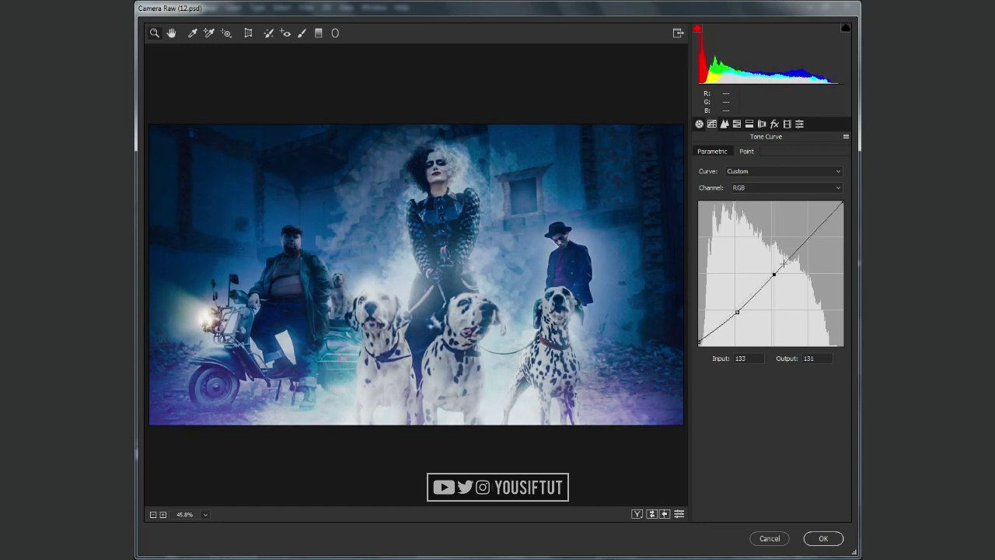
pyautogui.click(809, 233)
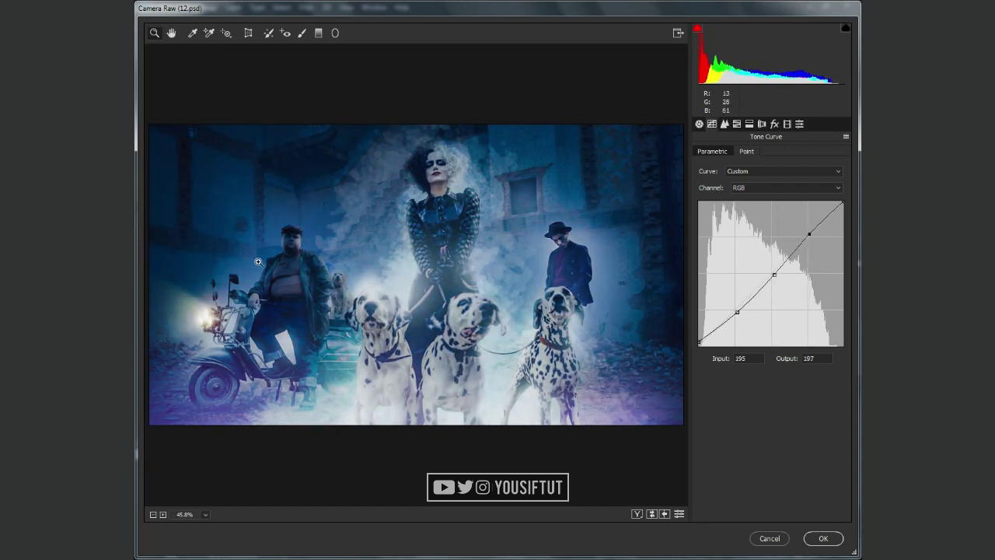
pyautogui.scroll(1, 259, 262)
pyautogui.scroll(1, 333, 211)
pyautogui.moveTo(737, 311); pyautogui.dragTo(739, 309)
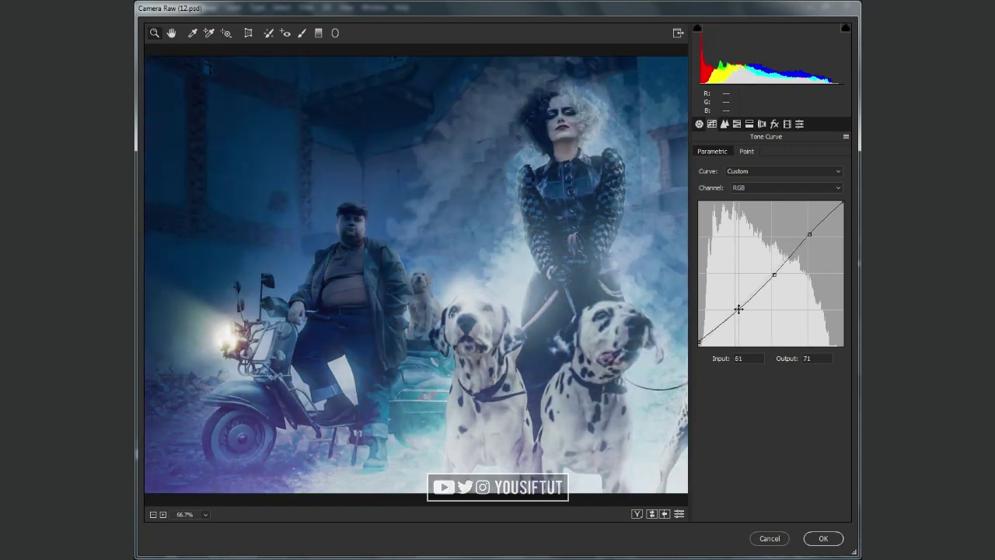
pyautogui.moveTo(598, 313); pyautogui.dragTo(486, 319)
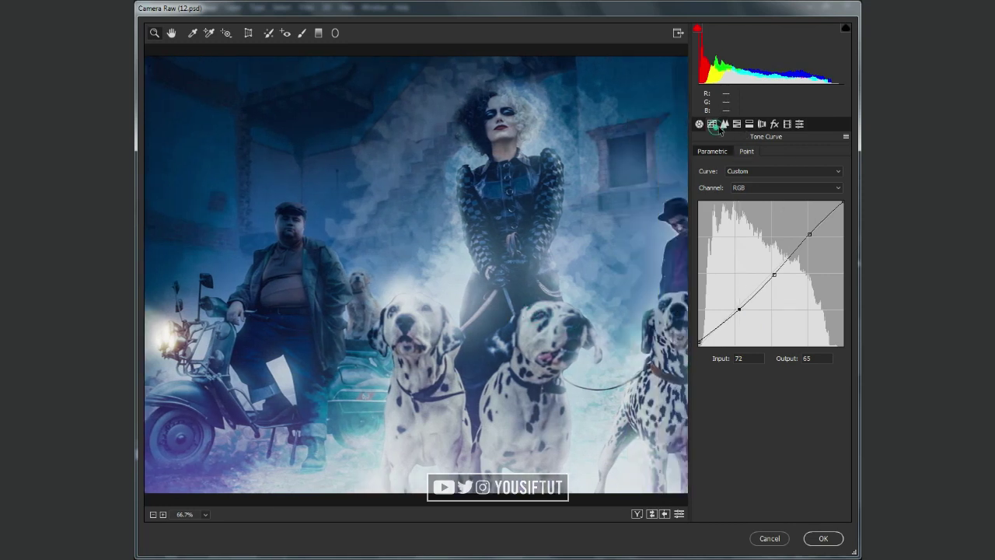
pyautogui.click(736, 124)
# Step: Shift the blue hue toward purple and lower the luminance of blues and purples
pyautogui.moveTo(771, 282)
pyautogui.mouseDown()
pyautogui.moveTo(782, 283)
pyautogui.moveTo(762, 303)
pyautogui.moveTo(768, 284)
pyautogui.moveTo(781, 285)
pyautogui.mouseUp()
pyautogui.hotkey('ctrl', '-')
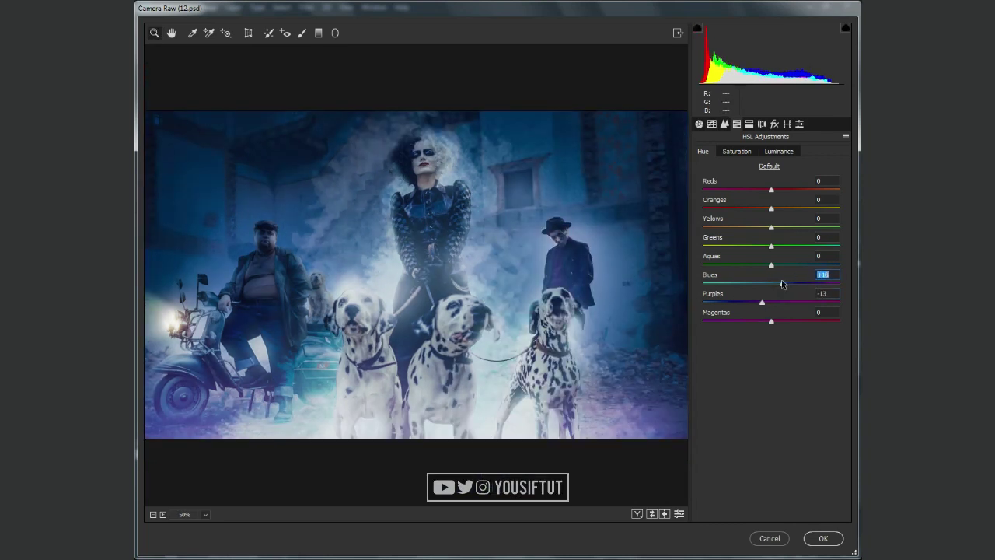
pyautogui.click(769, 153)
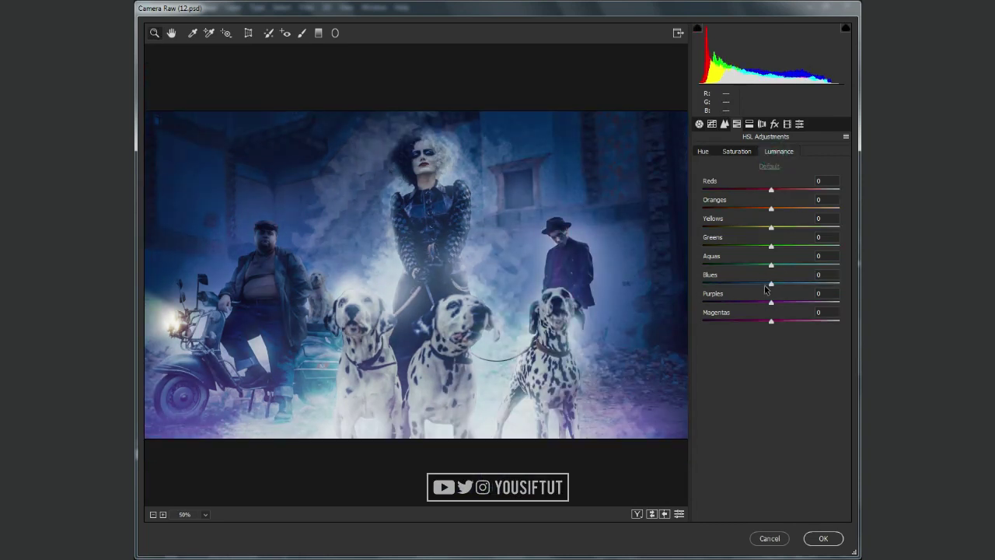
pyautogui.moveTo(771, 283)
pyautogui.mouseDown()
pyautogui.moveTo(775, 294)
pyautogui.moveTo(742, 267)
pyautogui.mouseUp()
pyautogui.moveTo(771, 301); pyautogui.dragTo(739, 299)
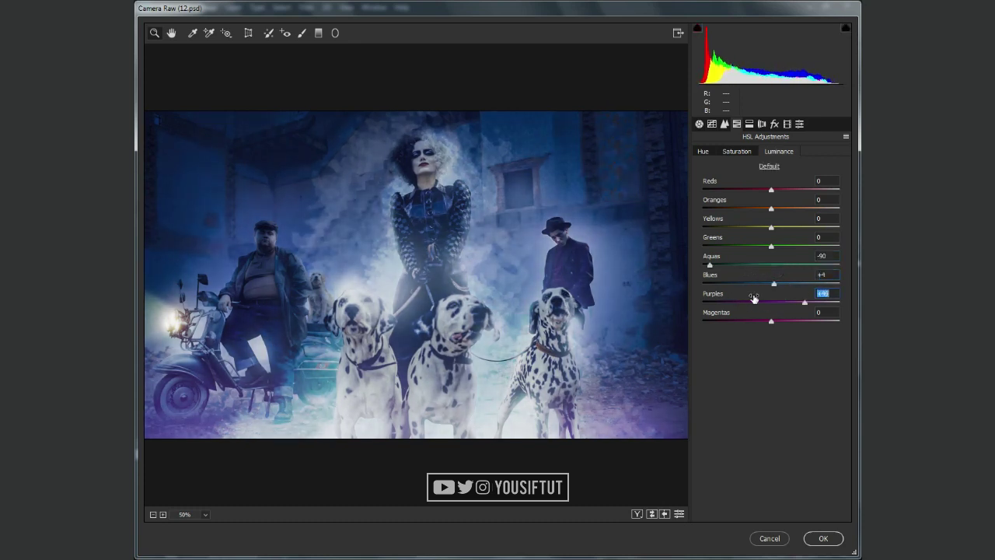
# Step: Set calibration red hue +16, green hue -27 and blue hue -3, tweaking blue saturation
pyautogui.click(786, 123)
pyautogui.moveTo(771, 335); pyautogui.dragTo(773, 335)
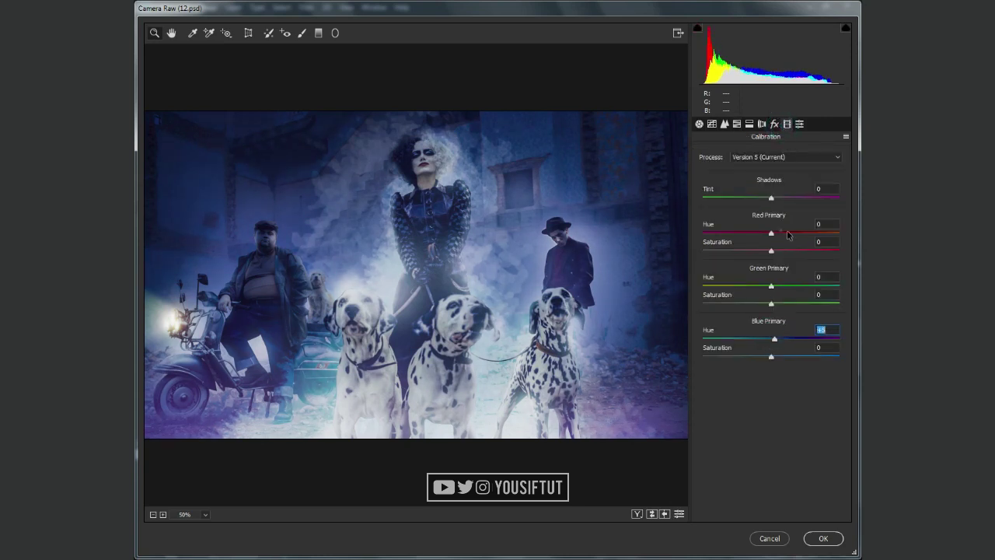
pyautogui.moveTo(771, 232); pyautogui.dragTo(814, 233)
pyautogui.moveTo(772, 282)
pyautogui.mouseDown()
pyautogui.moveTo(762, 280)
pyautogui.moveTo(806, 276)
pyautogui.moveTo(753, 276)
pyautogui.moveTo(764, 277)
pyautogui.mouseUp()
pyautogui.moveTo(784, 355); pyautogui.dragTo(771, 340)
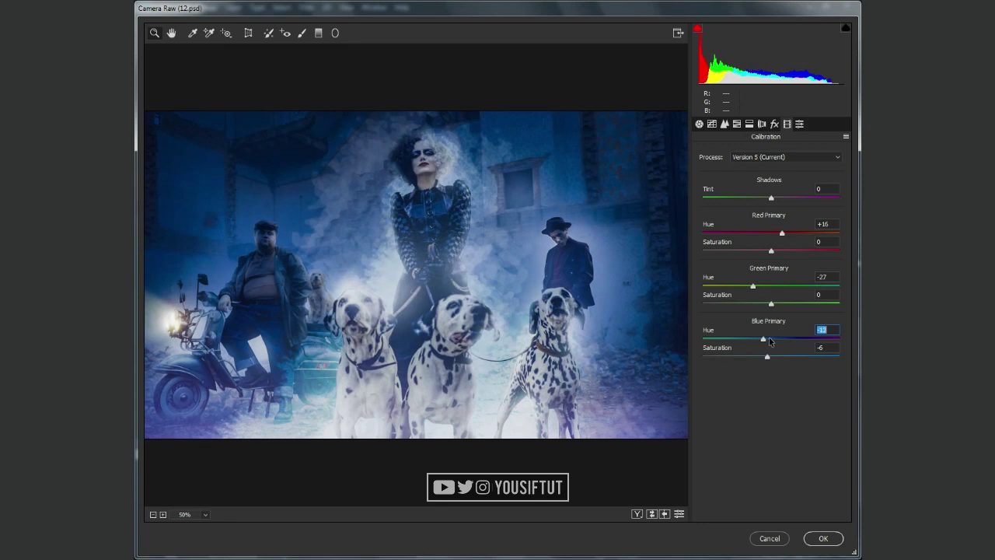
pyautogui.hotkey('ctrl', '-')
# Step: Apply the Camera Raw calibration grade to the composite image
pyautogui.click(821, 537)
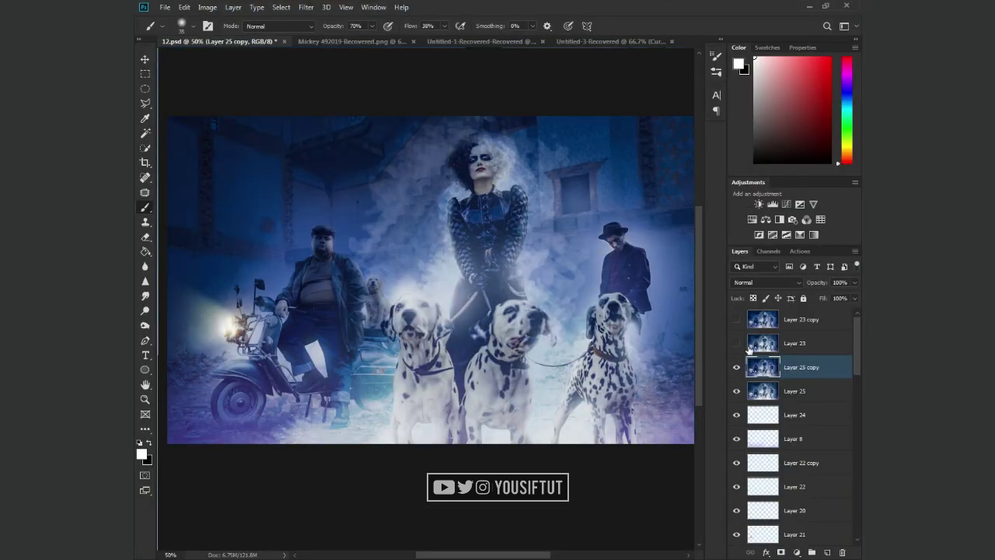
pyautogui.press('z')
pyautogui.moveTo(300, 215); pyautogui.dragTo(545, 214)
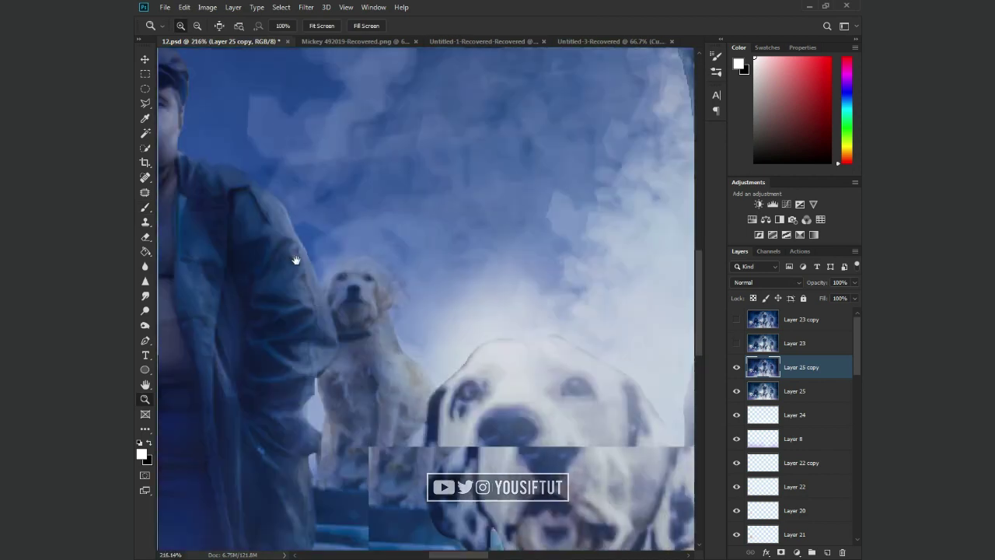
pyautogui.keyDown('alt'); pyautogui.click(545, 213); pyautogui.keyUp('alt')
pyautogui.keyDown('alt'); pyautogui.click(545, 213); pyautogui.keyUp('alt')
pyautogui.keyDown('alt'); pyautogui.click(545, 214); pyautogui.keyUp('alt')
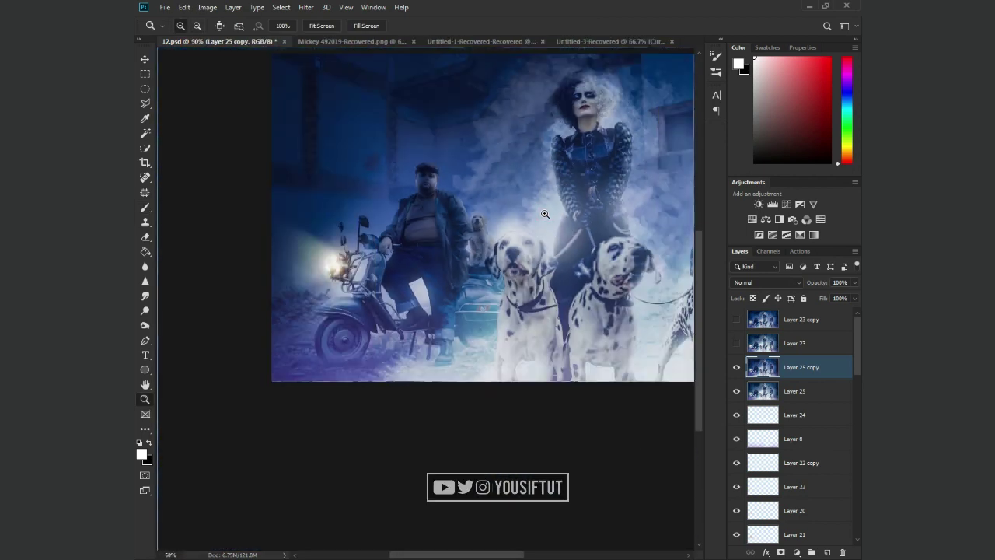
pyautogui.moveTo(545, 214); pyautogui.dragTo(415, 312)
# Step: Brighten the capped man's face on the Color Lookup 2 mask at 30%, then stamp into Layer 26 and Layer 26 copy
pyautogui.moveTo(260, 260); pyautogui.dragTo(346, 312)
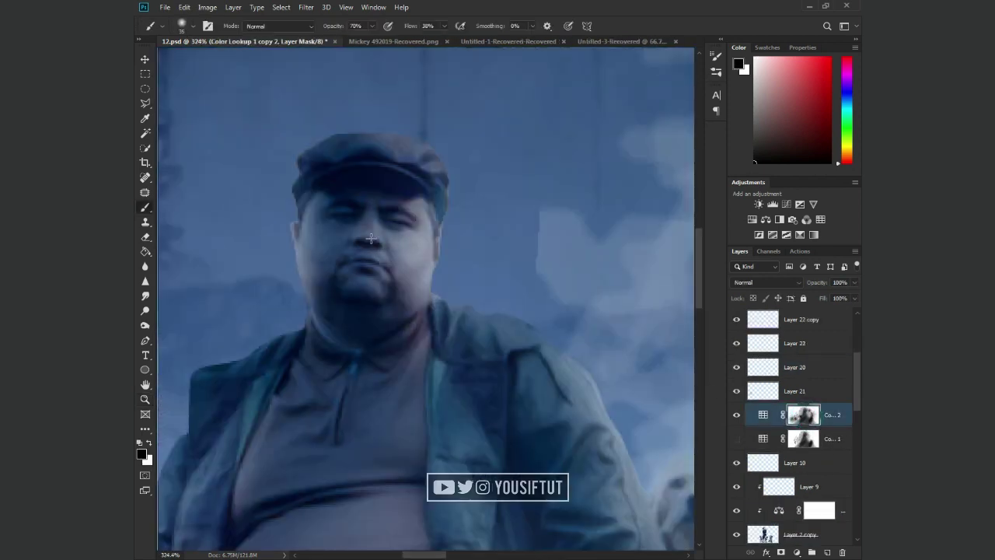
pyautogui.moveTo(355, 222)
pyautogui.mouseDown()
pyautogui.moveTo(381, 280)
pyautogui.moveTo(367, 231)
pyautogui.moveTo(370, 290)
pyautogui.moveTo(228, 279)
pyautogui.mouseUp()
pyautogui.press('3')
pyautogui.moveTo(293, 279); pyautogui.dragTo(568, 251)
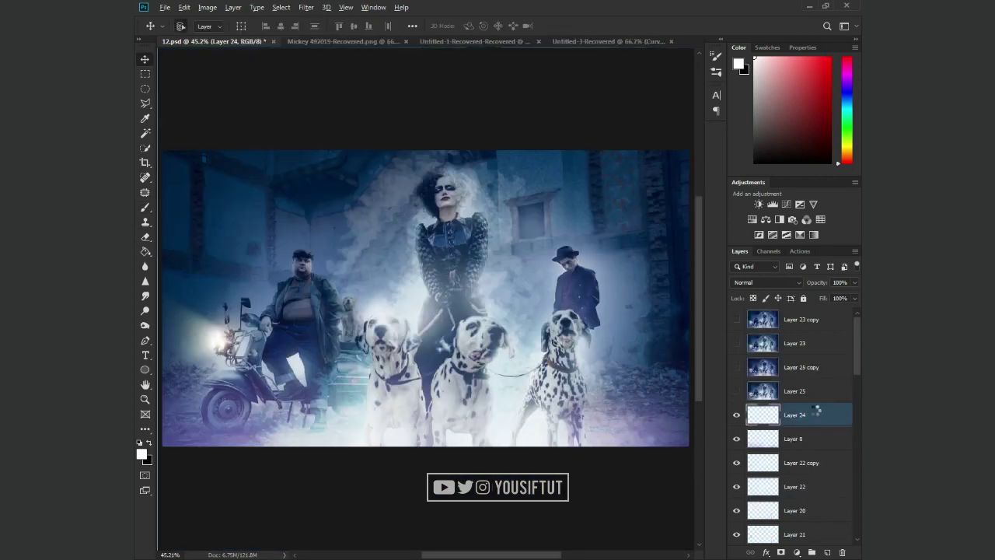
pyautogui.hotkey('ctrl', 'shift', 'alt', 'e')
pyautogui.hotkey('ctrl', 'j')
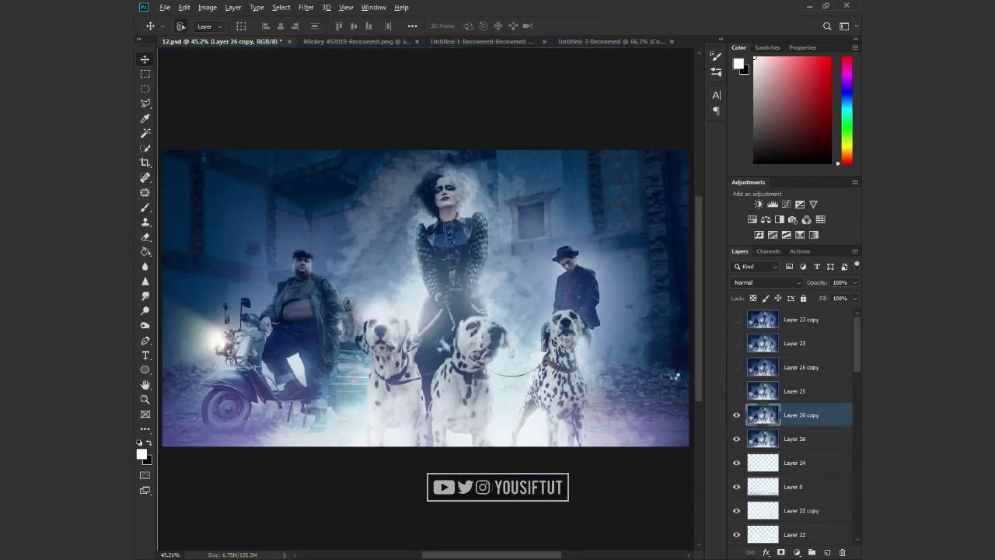
# Step: In Camera Raw on the merged copy, set Vibrance +34, add Clarity and contrast, Highlights -48, lower Whites
pyautogui.hotkey('ctrl', 'shift', 'a')
pyautogui.click(793, 424)
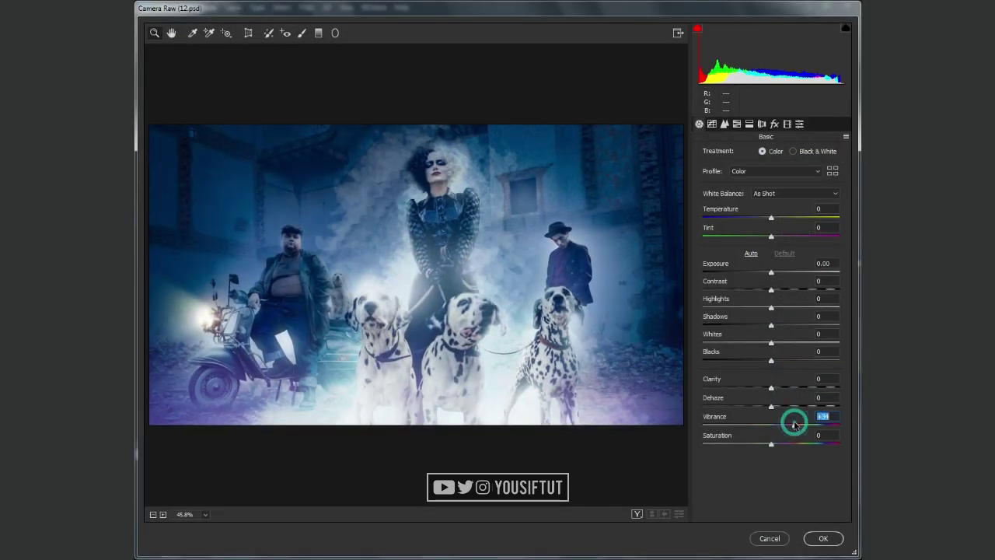
pyautogui.click(791, 388)
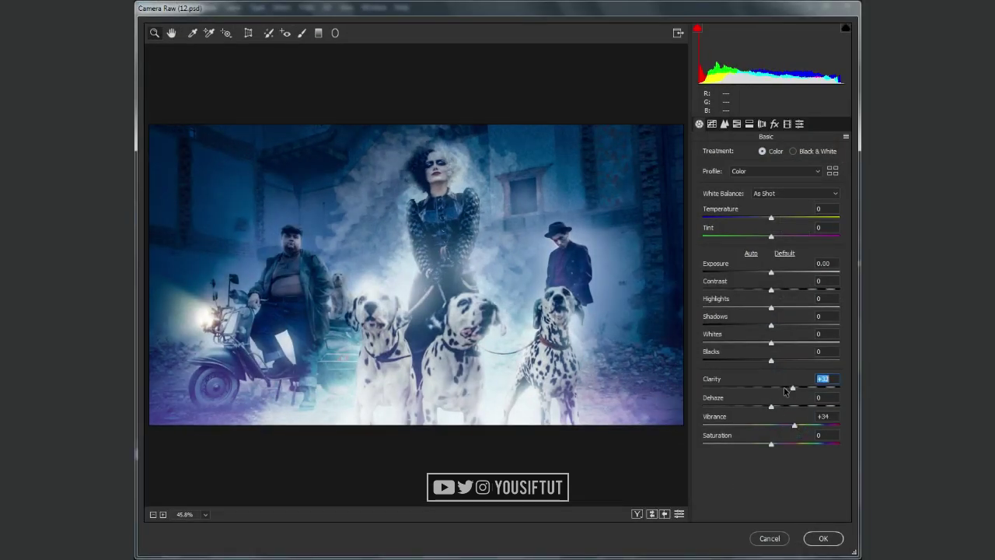
pyautogui.moveTo(770, 308); pyautogui.dragTo(737, 307)
pyautogui.moveTo(771, 342)
pyautogui.mouseDown()
pyautogui.moveTo(754, 342)
pyautogui.moveTo(779, 326)
pyautogui.mouseUp()
pyautogui.click(774, 290)
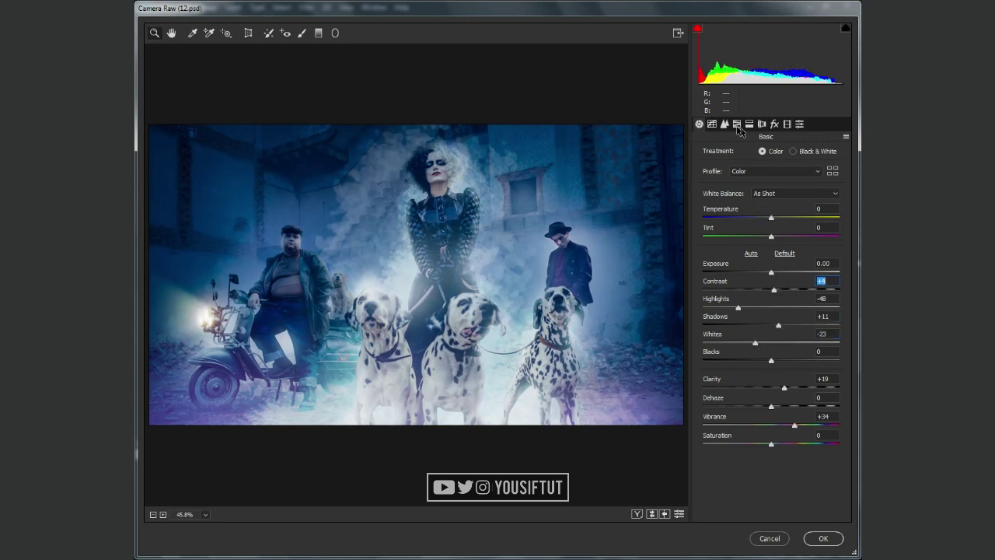
# Step: Shift HSL hues: Reds +10, Oranges -23, Yellows -84, Aquas +34, with Greens left at 0
pyautogui.click(737, 125)
pyautogui.moveTo(771, 209); pyautogui.dragTo(828, 208)
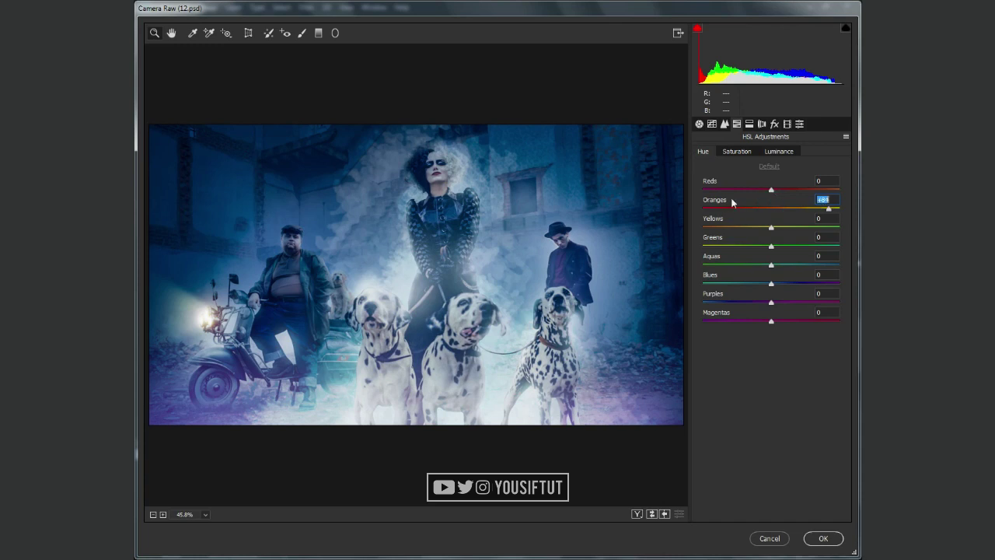
pyautogui.moveTo(745, 207); pyautogui.dragTo(755, 208)
pyautogui.moveTo(771, 189); pyautogui.dragTo(802, 189)
pyautogui.moveTo(771, 227); pyautogui.dragTo(703, 227)
pyautogui.moveTo(771, 246); pyautogui.dragTo(822, 246)
pyautogui.doubleClick(804, 247)
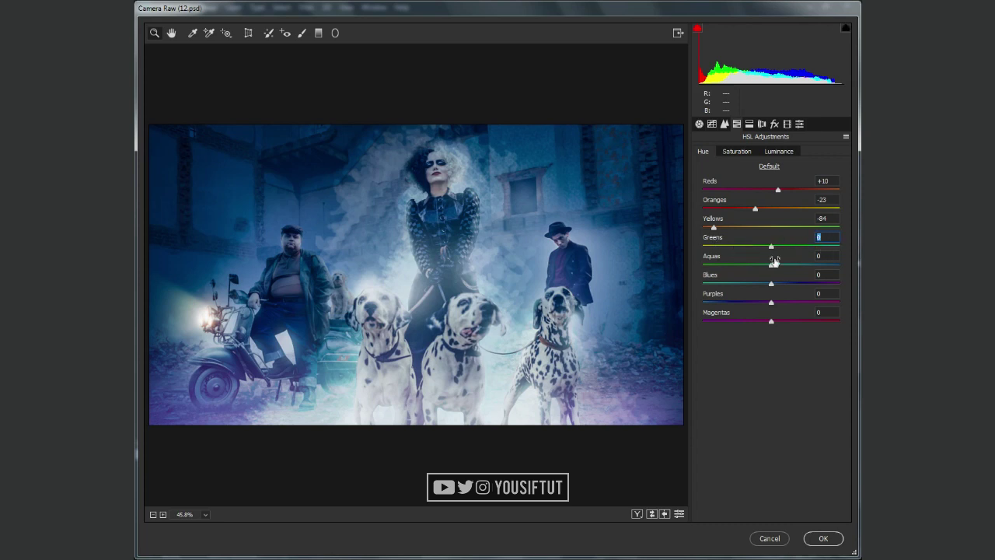
pyautogui.moveTo(771, 264)
pyautogui.mouseDown()
pyautogui.moveTo(746, 259)
pyautogui.moveTo(799, 258)
pyautogui.moveTo(763, 285)
pyautogui.moveTo(780, 284)
pyautogui.moveTo(779, 299)
pyautogui.moveTo(776, 286)
pyautogui.mouseUp()
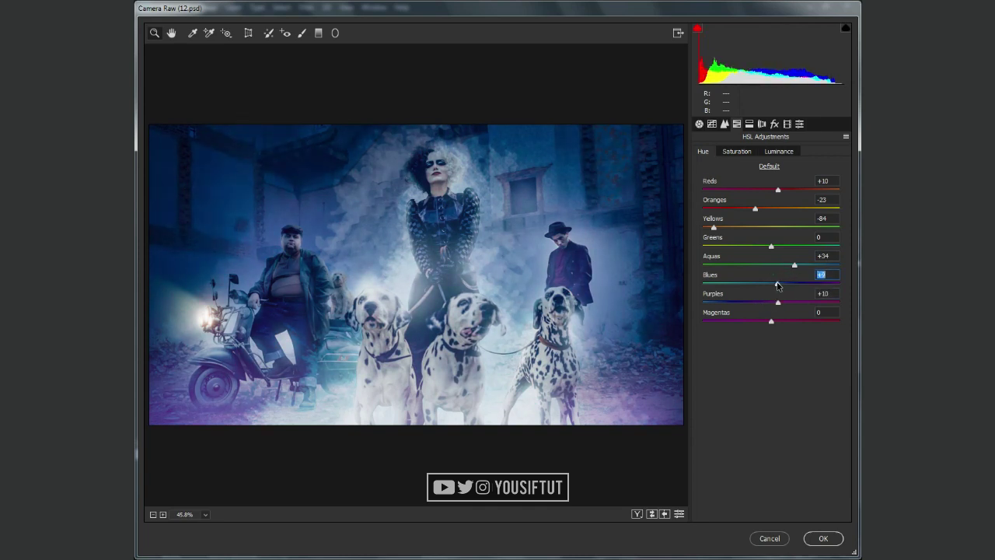
# Step: Shift the Purples hue +10 and give the highlights a split-tone tint, leaving shadow saturation at 0
pyautogui.click(790, 321)
pyautogui.click(748, 123)
pyautogui.click(743, 190)
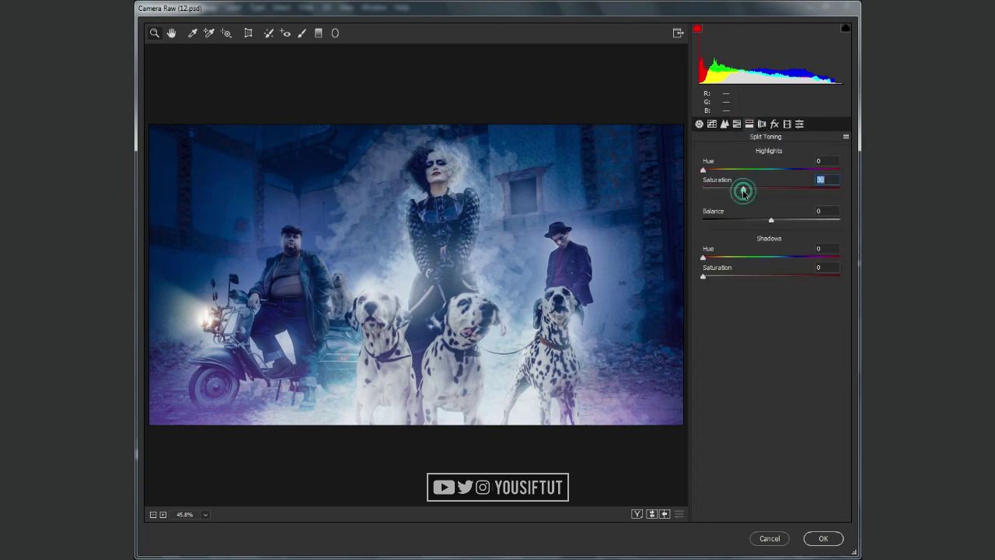
pyautogui.click(720, 170)
pyautogui.moveTo(720, 169); pyautogui.dragTo(740, 183)
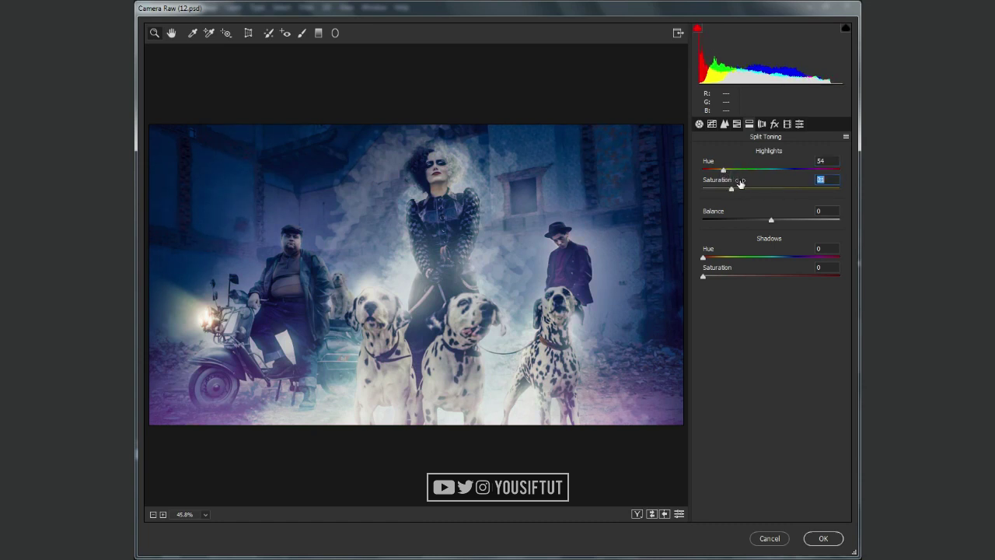
pyautogui.click(730, 275)
pyautogui.moveTo(734, 257); pyautogui.dragTo(782, 258)
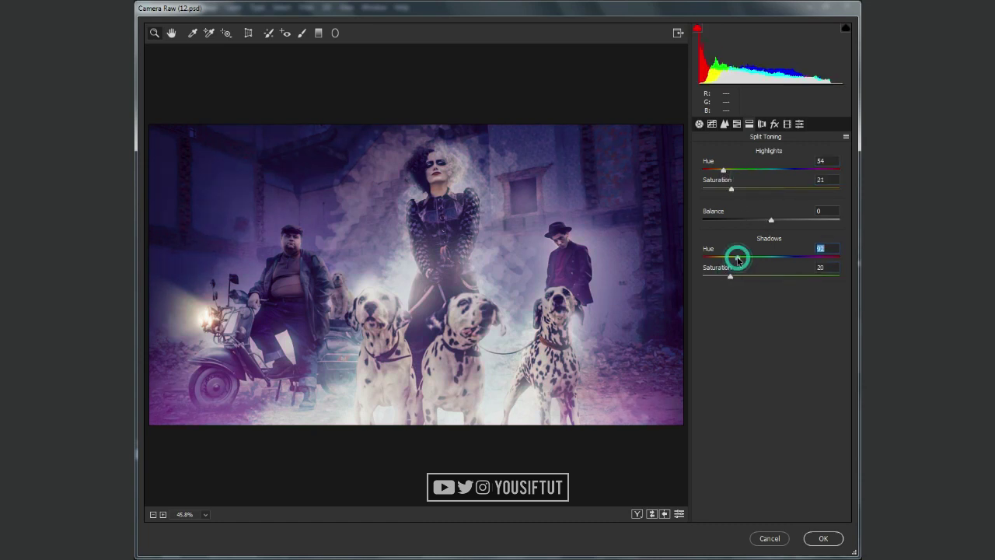
pyautogui.doubleClick(755, 276)
# Step: Refine the highlight split-tone hue and saturation to a subtler tint
pyautogui.moveTo(731, 189)
pyautogui.mouseDown()
pyautogui.moveTo(758, 192)
pyautogui.moveTo(797, 170)
pyautogui.mouseUp()
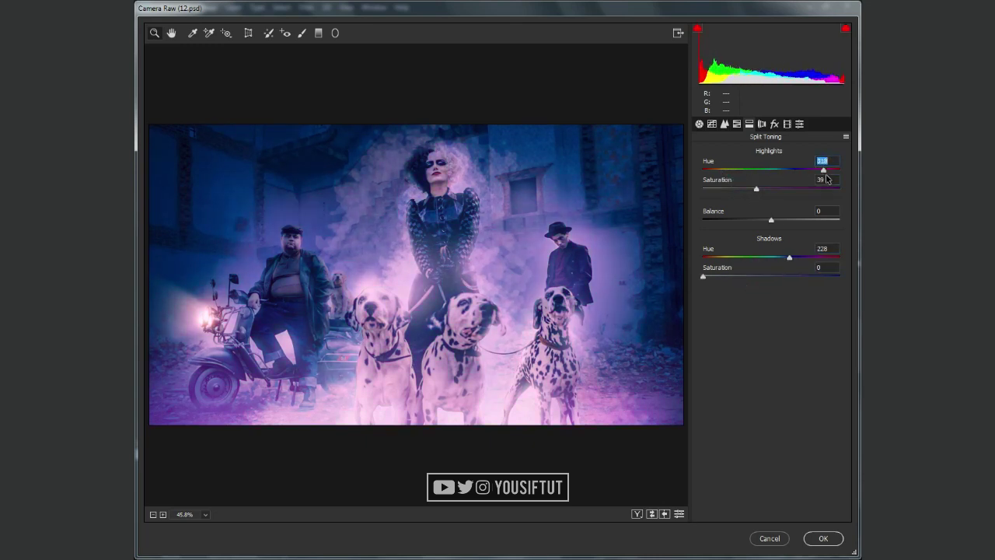
pyautogui.moveTo(798, 169)
pyautogui.mouseDown()
pyautogui.moveTo(780, 169)
pyautogui.moveTo(830, 189)
pyautogui.mouseUp()
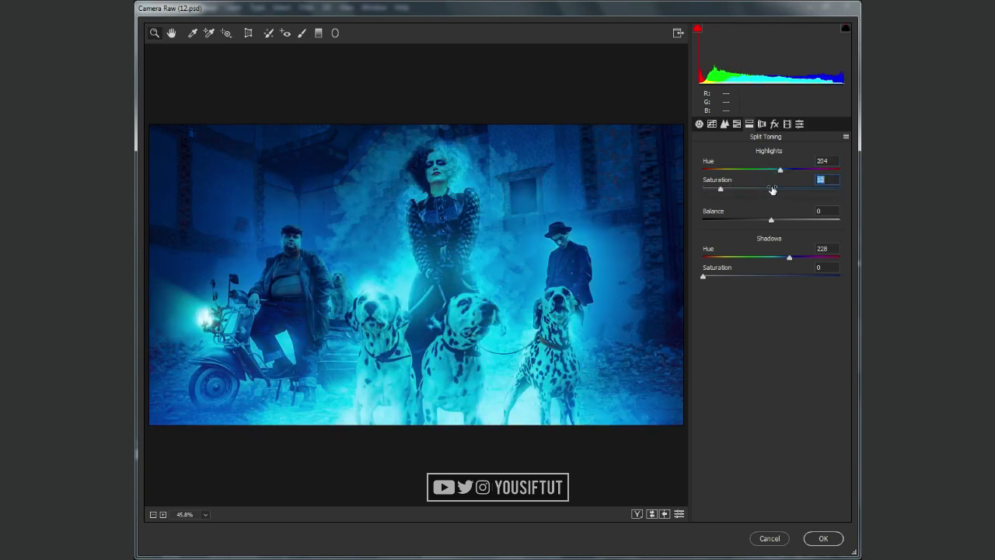
pyautogui.moveTo(781, 169); pyautogui.dragTo(737, 171)
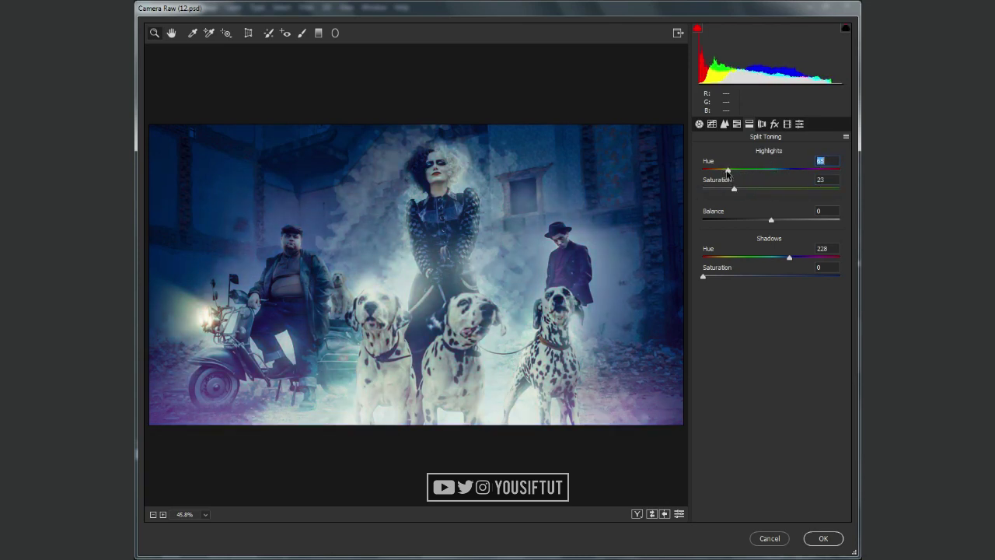
pyautogui.press('Up')
pyautogui.press('Up')
pyautogui.press('Up')
pyautogui.press('Up')
pyautogui.moveTo(734, 191); pyautogui.dragTo(737, 191)
# Step: Shift the red, green and blue calibration primary hues and apply the grade to Layer 26 copy
pyautogui.click(774, 124)
pyautogui.moveTo(771, 338); pyautogui.dragTo(767, 338)
pyautogui.moveTo(771, 233)
pyautogui.mouseDown()
pyautogui.moveTo(793, 232)
pyautogui.moveTo(782, 232)
pyautogui.mouseUp()
pyautogui.moveTo(766, 283); pyautogui.dragTo(790, 283)
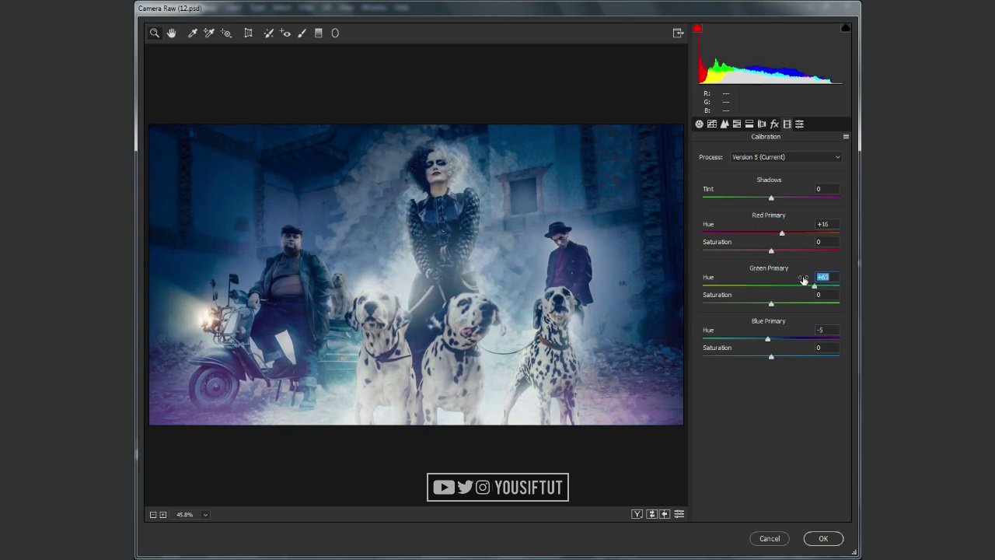
pyautogui.click(823, 538)
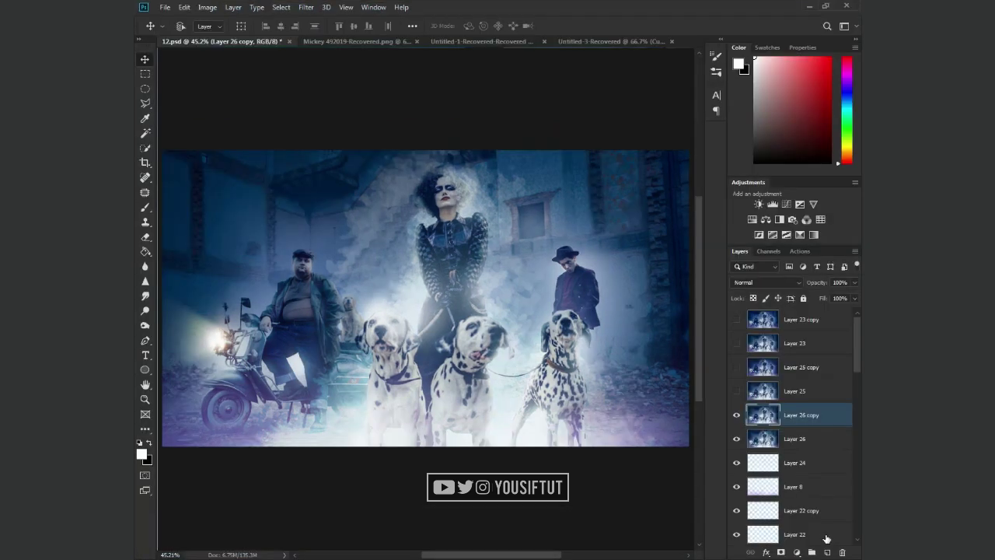
# Step: Move Background copy up just below Layer 26 copy and select the graded layer
pyautogui.scroll(-10, 800, 432)
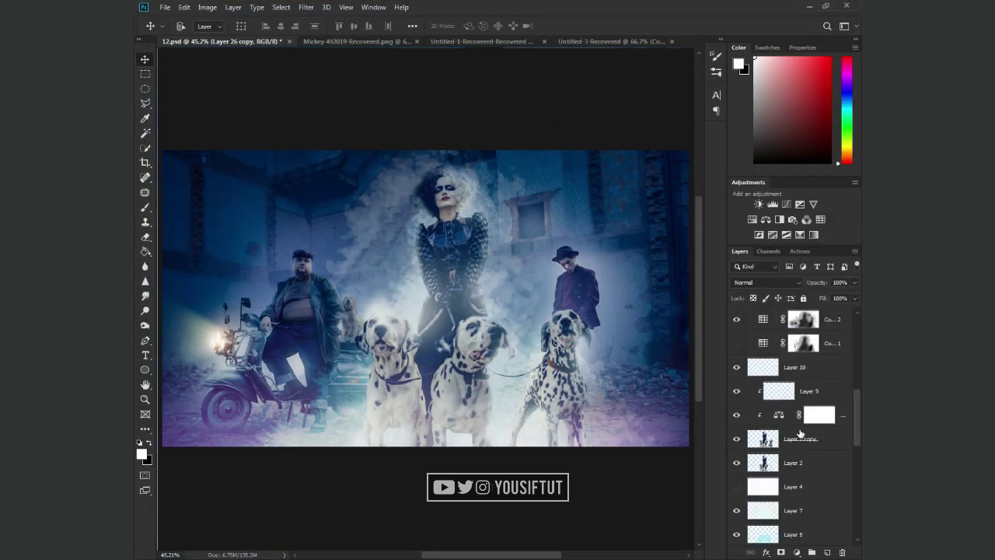
pyautogui.moveTo(816, 533)
pyautogui.mouseDown()
pyautogui.moveTo(808, 268)
pyautogui.moveTo(814, 432)
pyautogui.mouseUp()
pyautogui.click(808, 416)
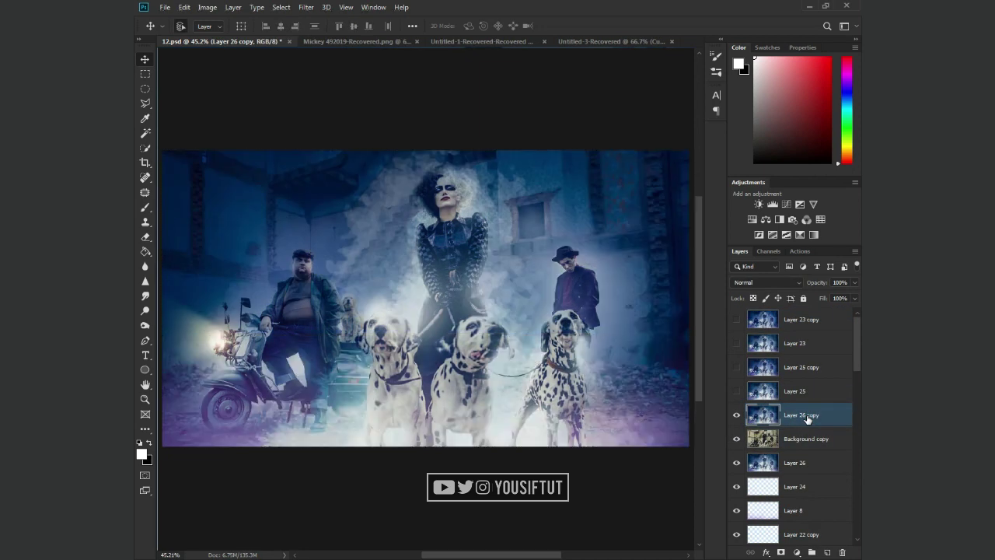
# Step: Compare the original photo against the graded poster in full-screen mode, ending on the graded version
pyautogui.hotkey('ctrl', 'a')
pyautogui.press('Delete')
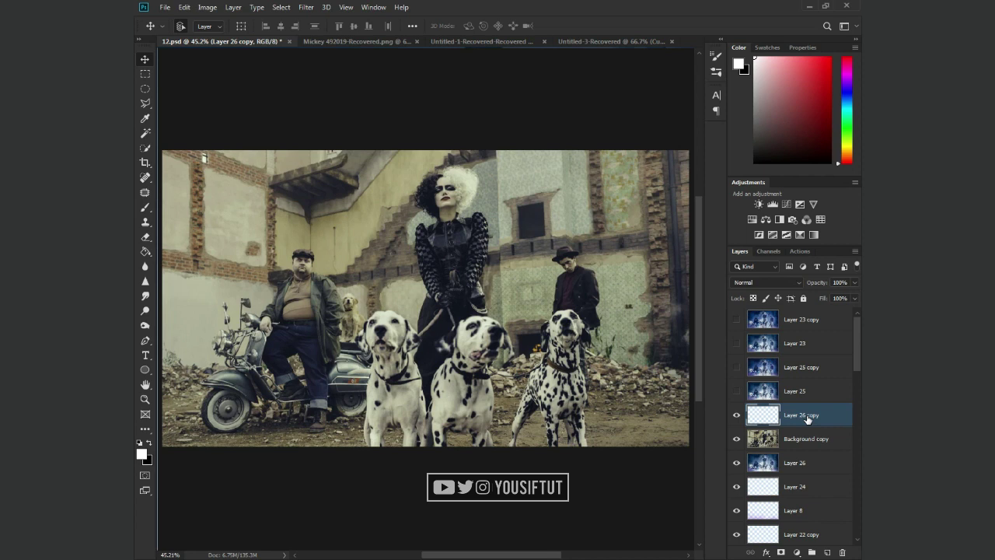
pyautogui.press('f')
pyautogui.press('f')
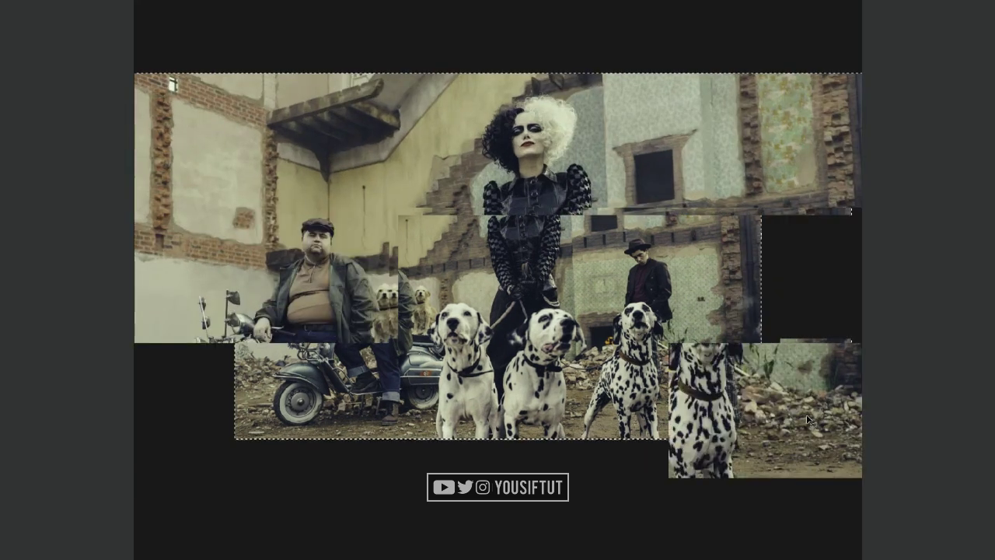
pyautogui.hotkey('ctrl', 'z')
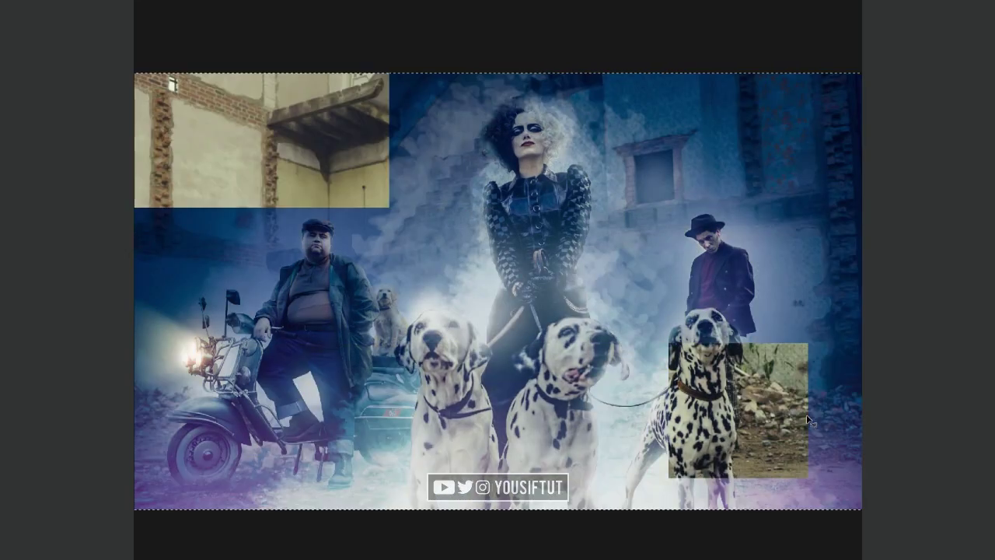
pyautogui.hotkey('ctrl', 'shift', 'z')
pyautogui.hotkey('ctrl', 'z')
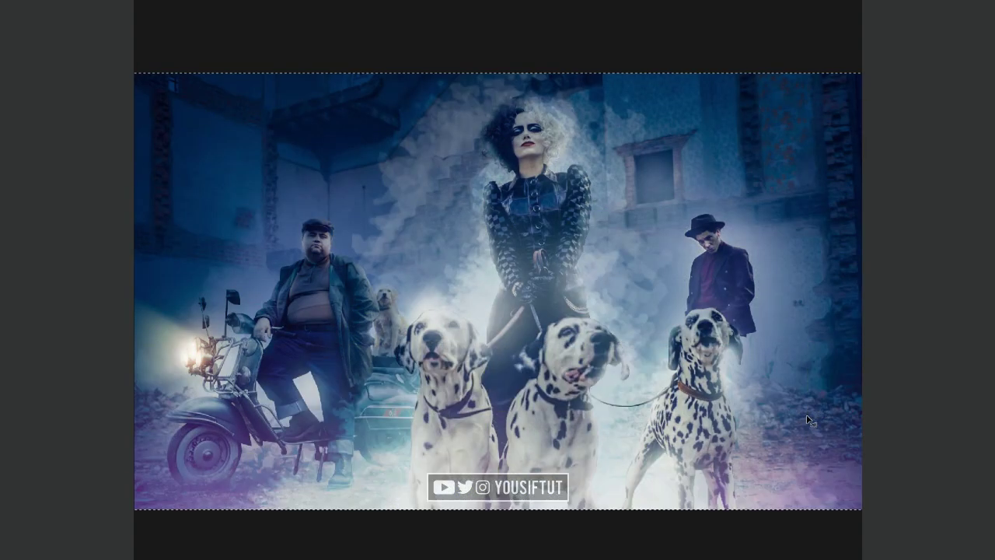